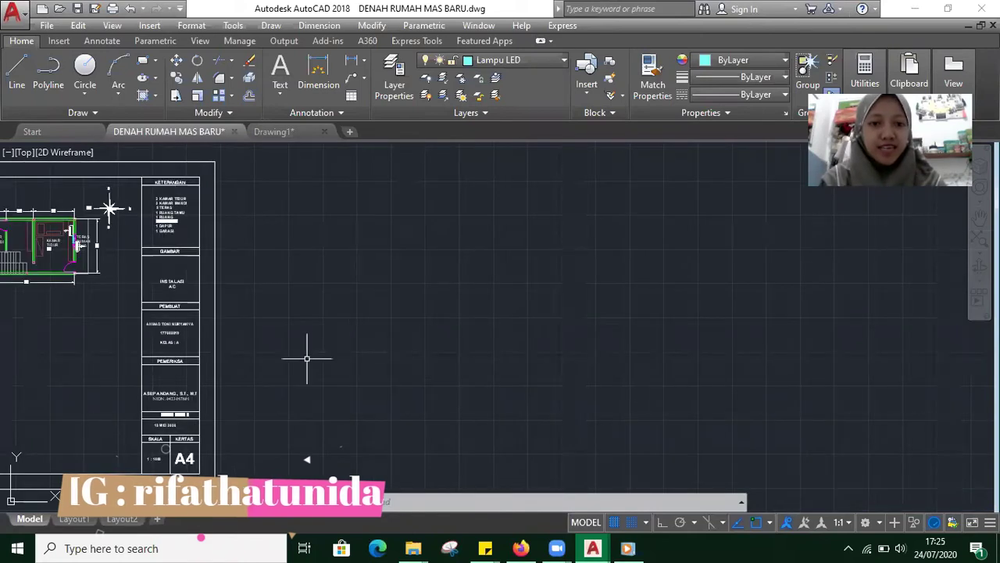
scroll(395, 344, up, 10)
scroll(356, 268, down, 6)
scroll(675, 299, up, 4)
mouse_move(674, 299)
middle_down()
mouse_move(364, 333)
mouse_move(368, 361)
middle_up()
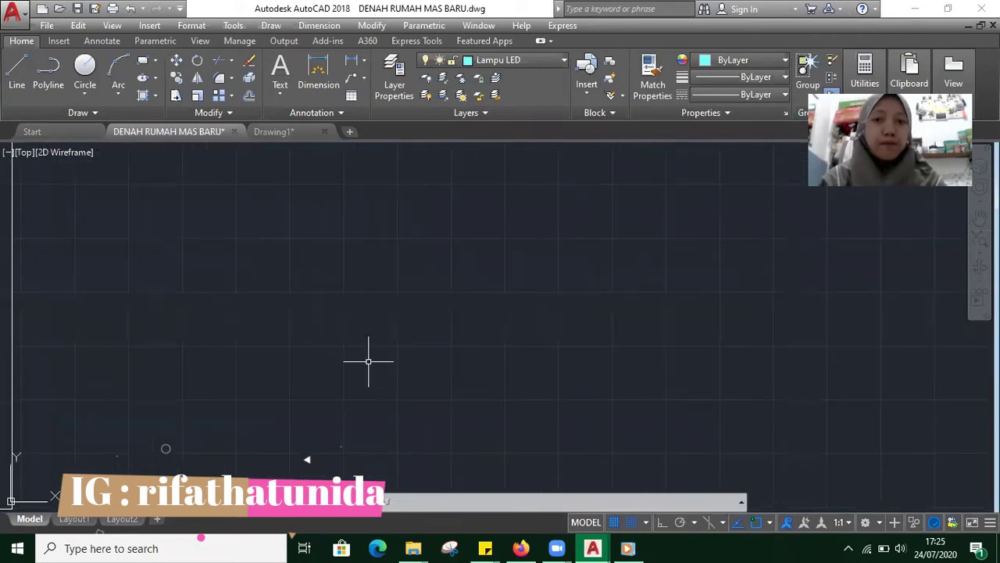
- Review the existing layers and add a new layer in the Layer Properties Manager
click(557, 62)
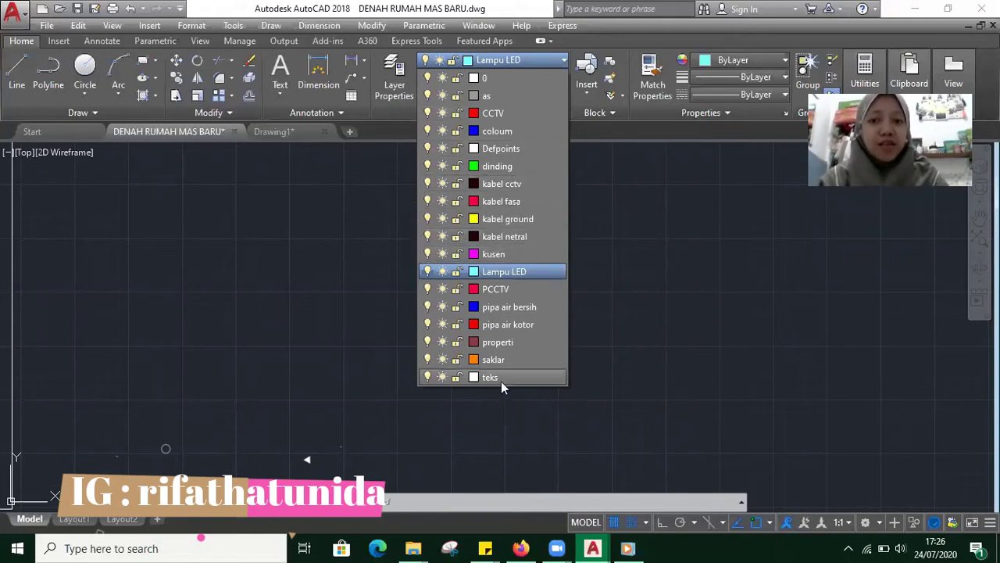
click(394, 72)
click(395, 72)
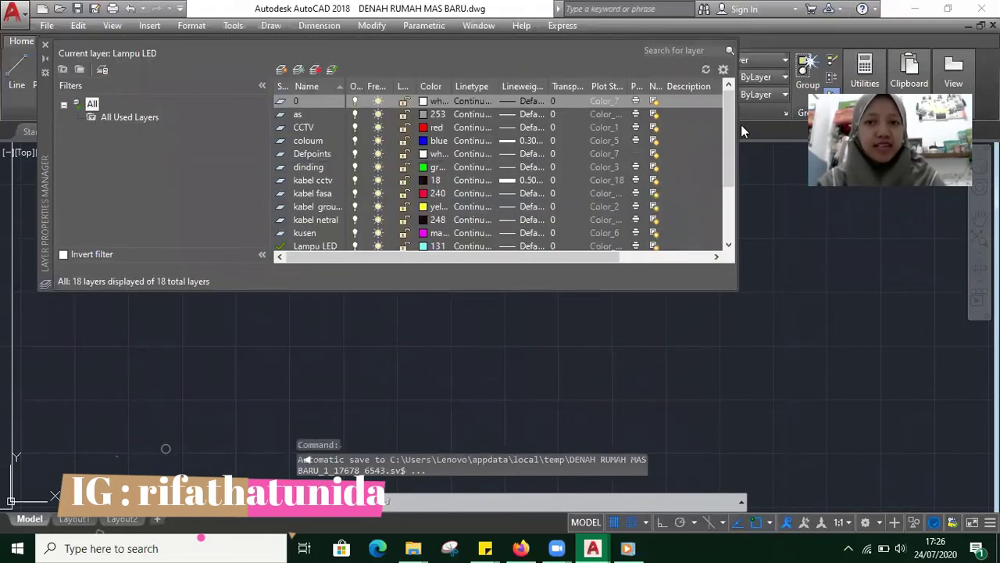
click(725, 191)
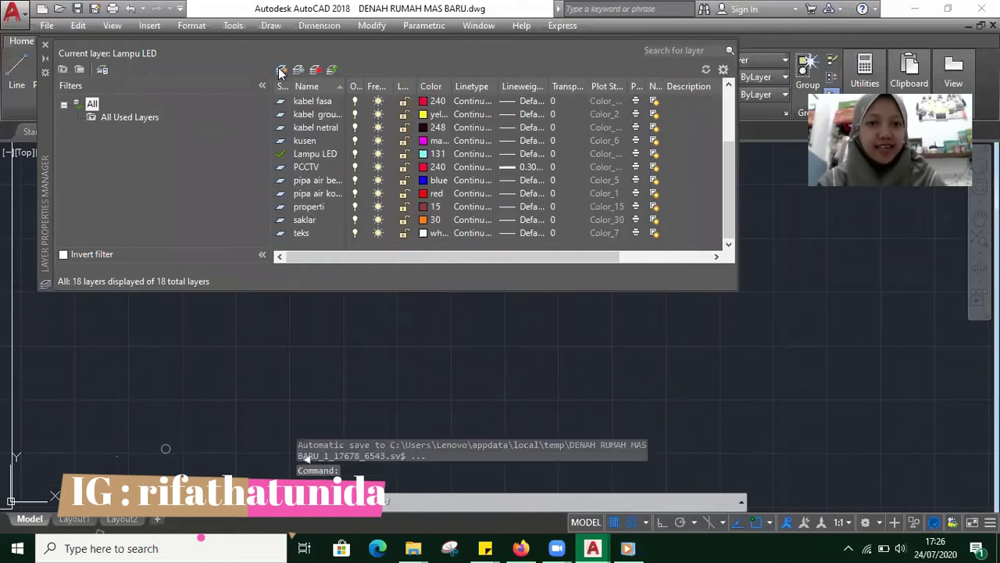
click(281, 71)
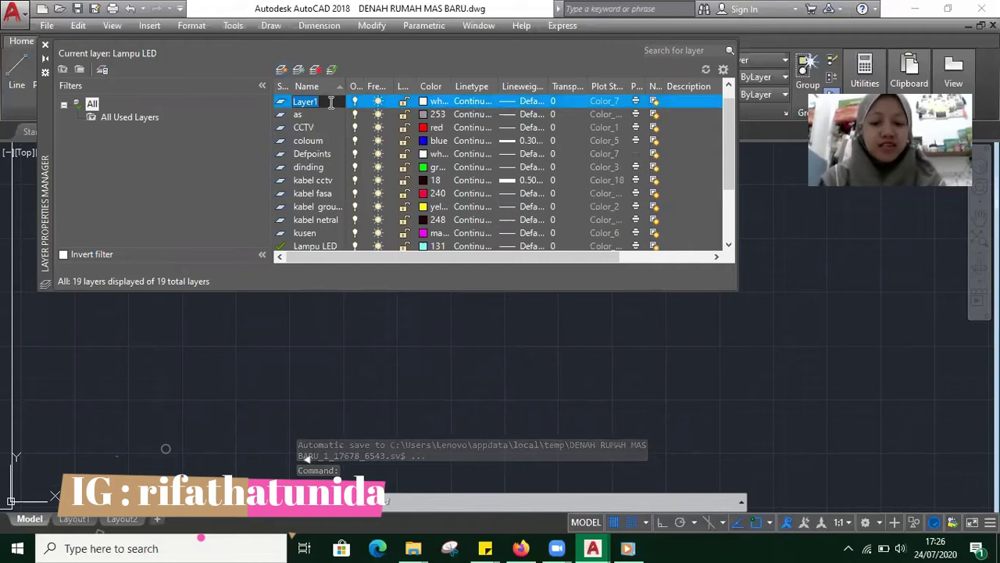
text(kusen)
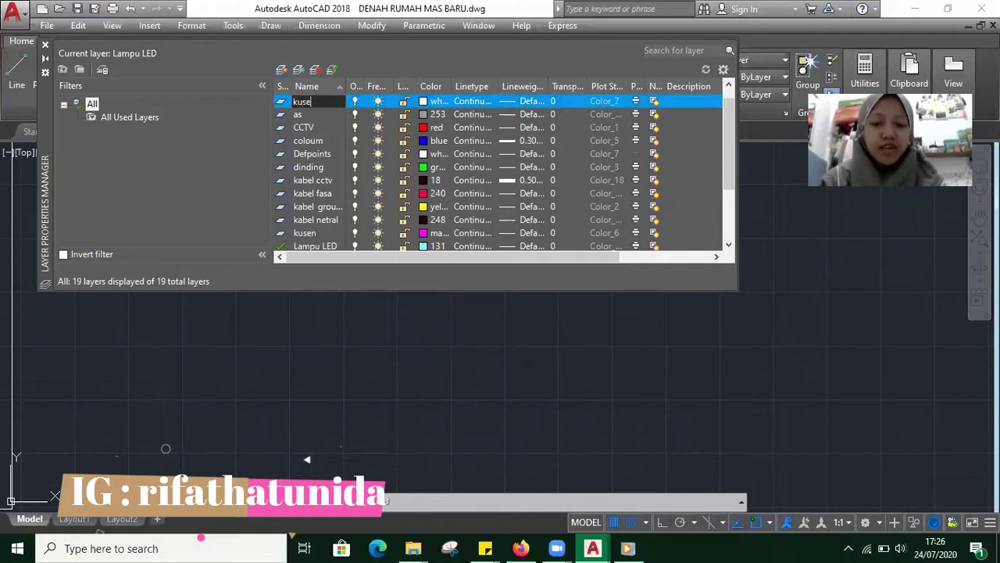
key(BackSpace)
key(BackSpace)
key(BackSpace)
key(BackSpace)
key(BackSpace)
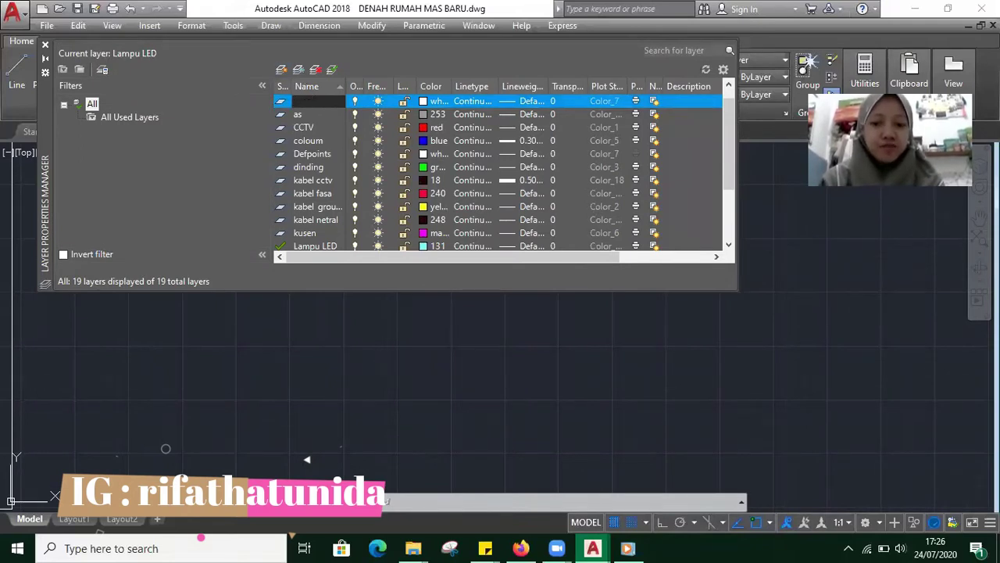
- Name the new layer perabot, set its color to index 250, and close the Layer Properties Manager
text(perabot)
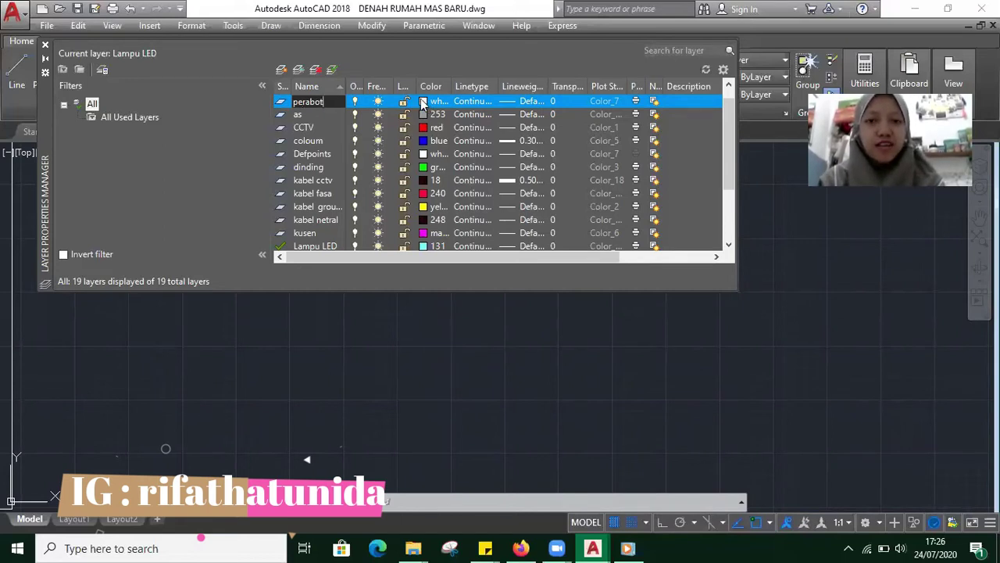
click(423, 102)
click(423, 102)
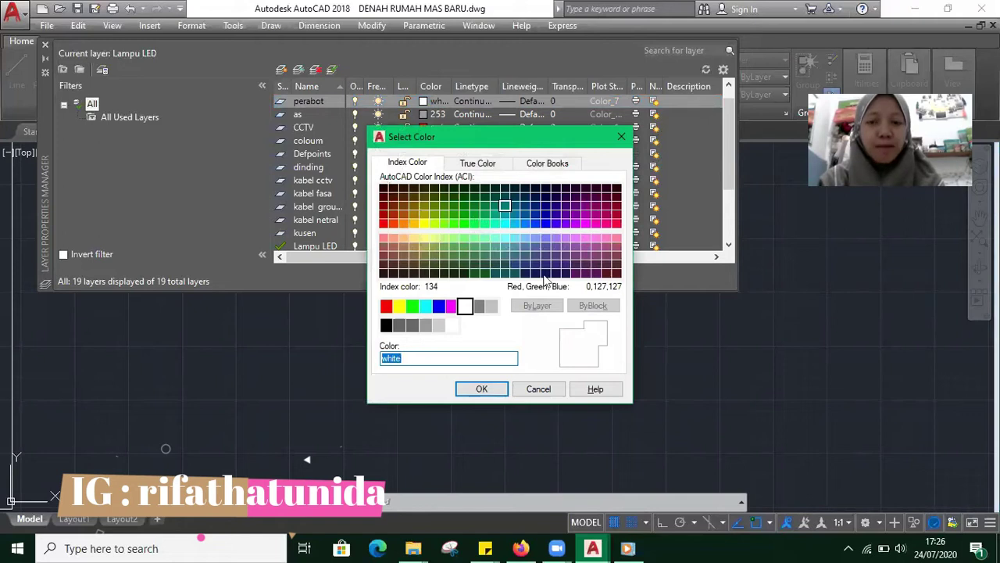
click(386, 326)
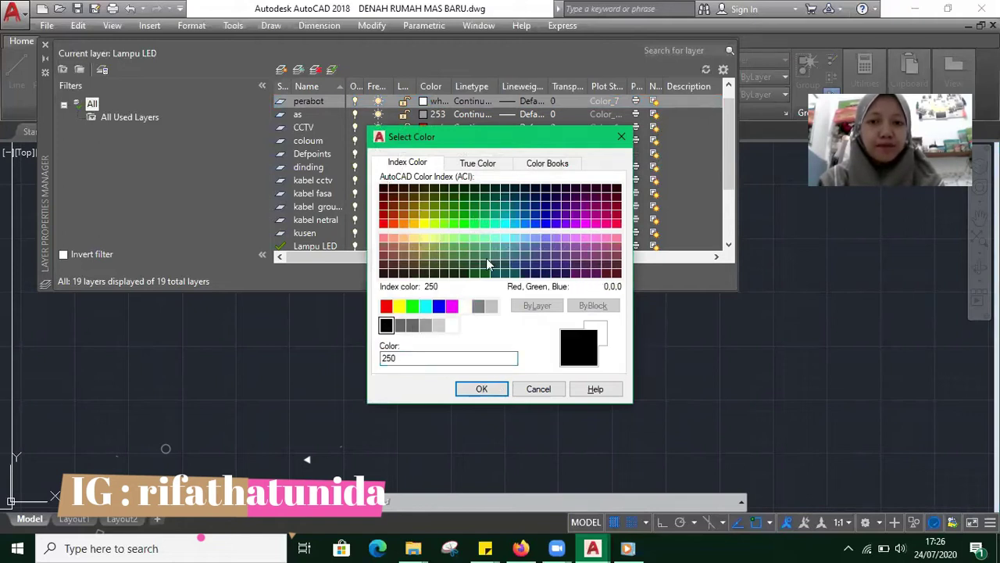
click(481, 391)
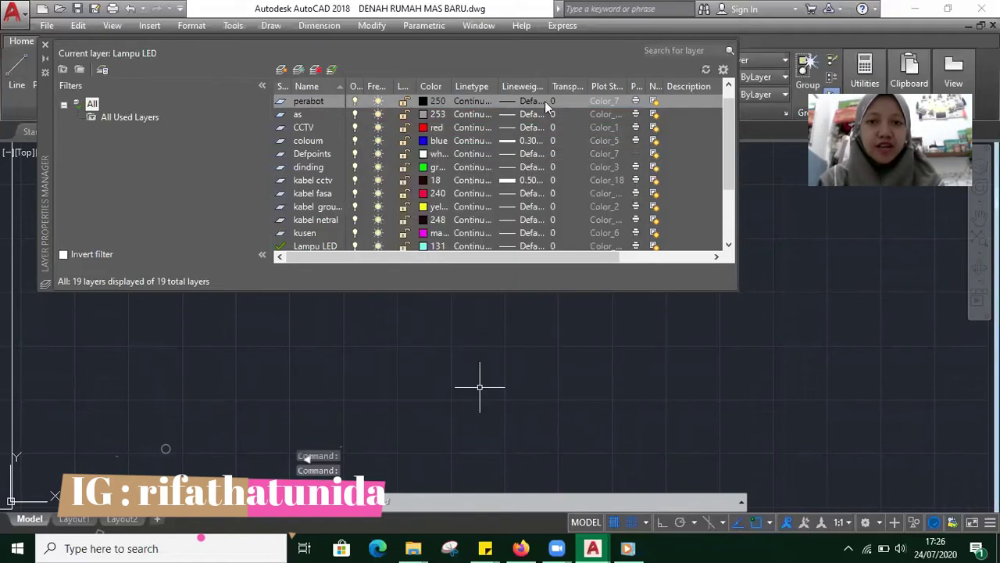
click(554, 101)
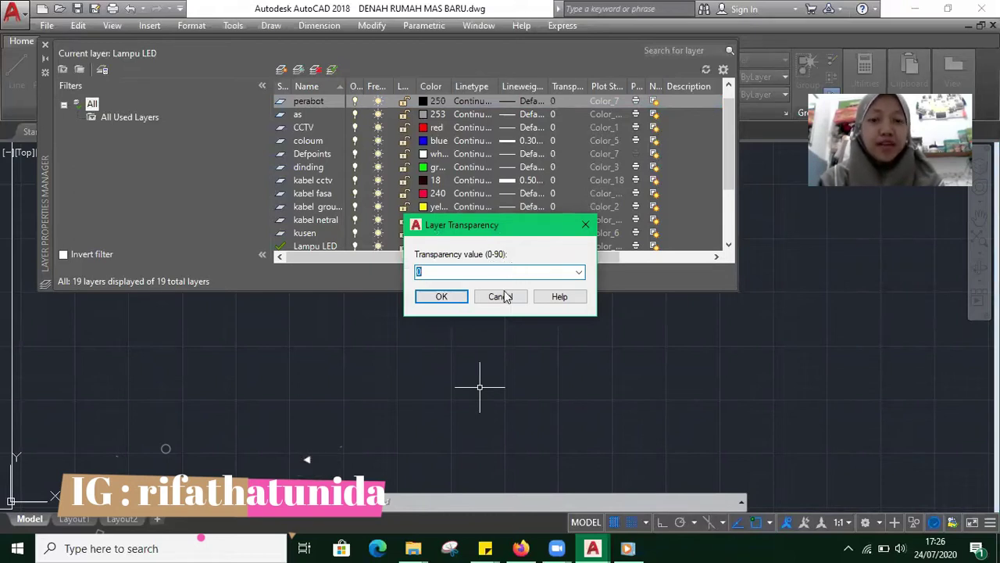
click(586, 226)
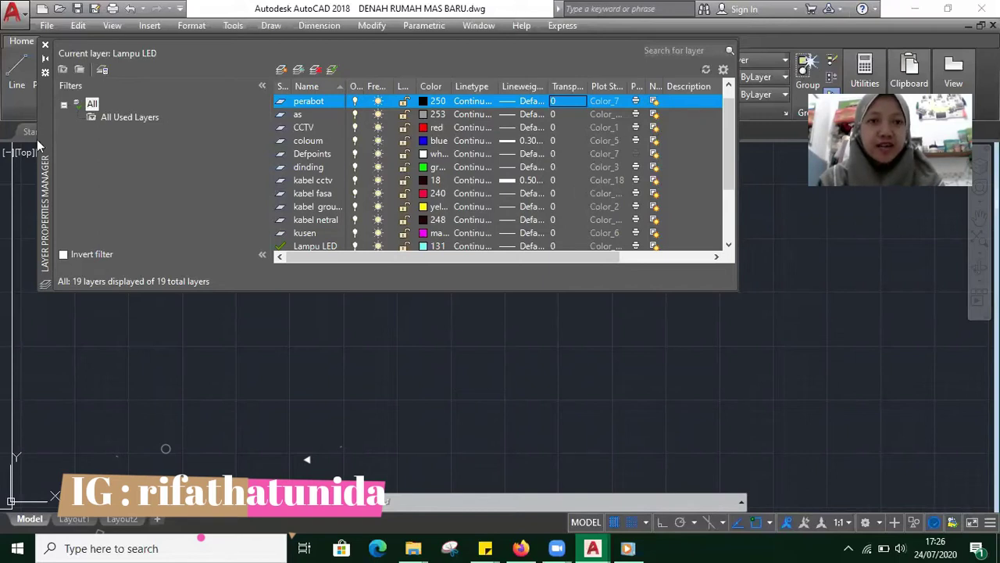
click(45, 48)
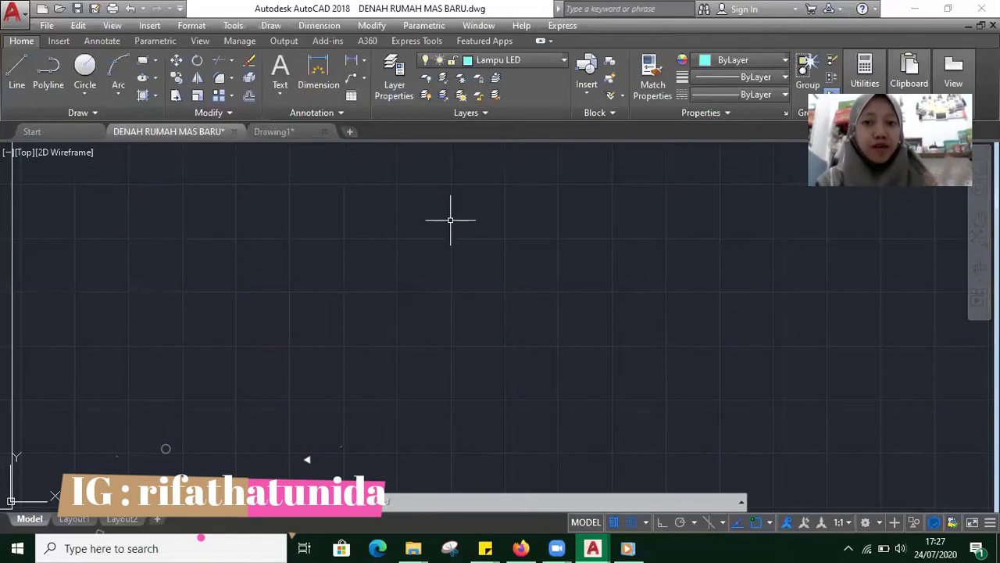
- Make the as layer current
click(554, 60)
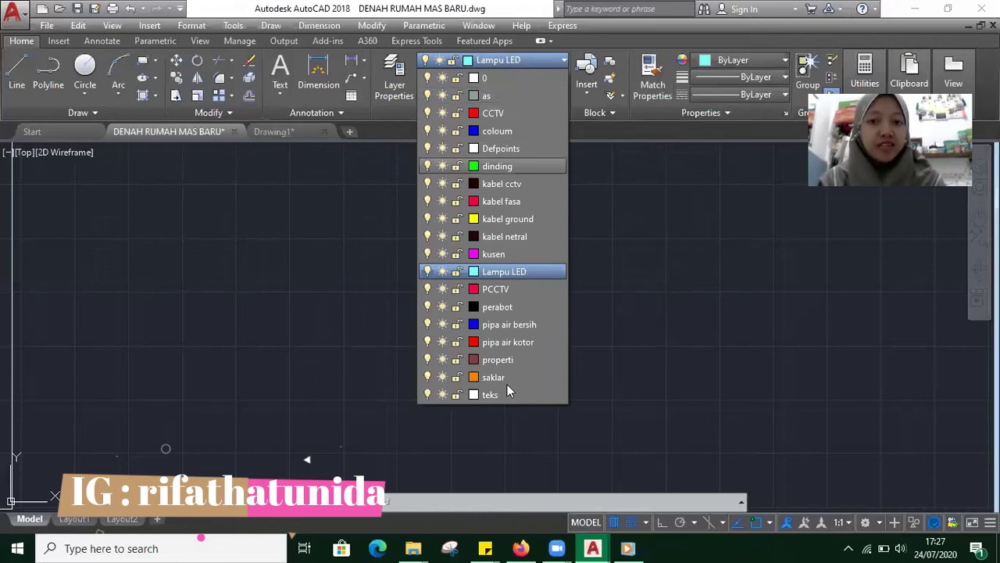
click(501, 95)
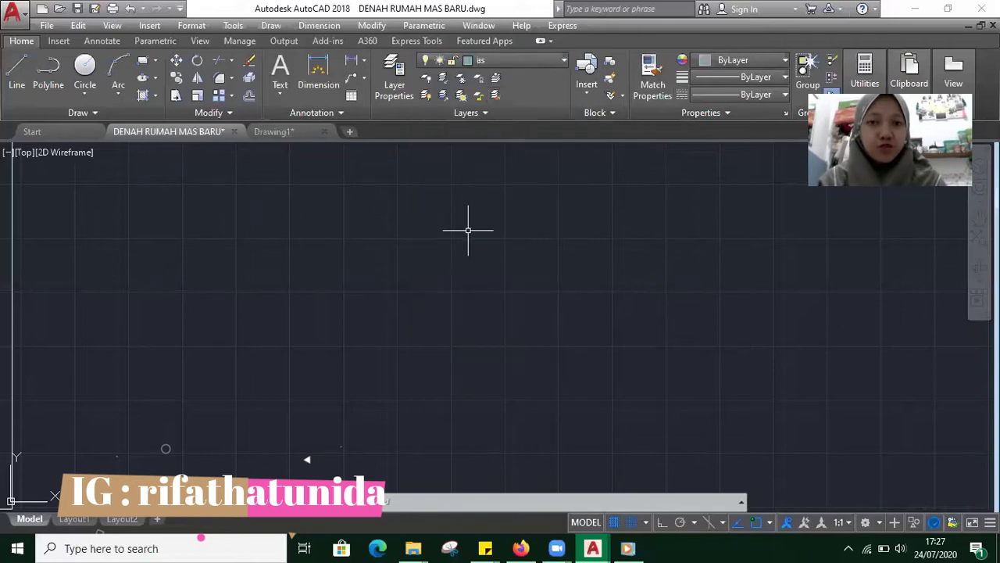
- Examine the axis line running through the middle of a wall in the existing floor plan
click(550, 65)
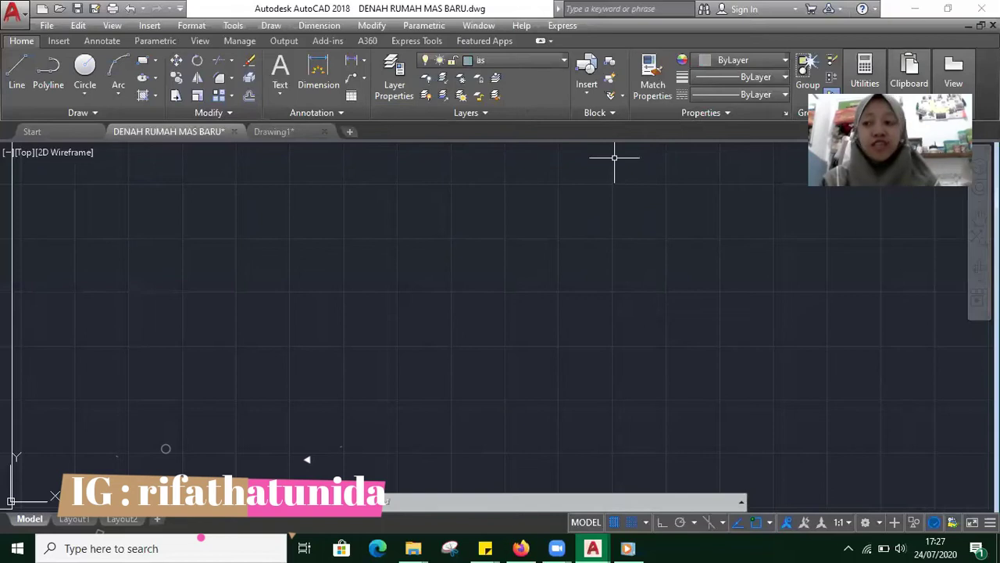
scroll(504, 283, up, 1)
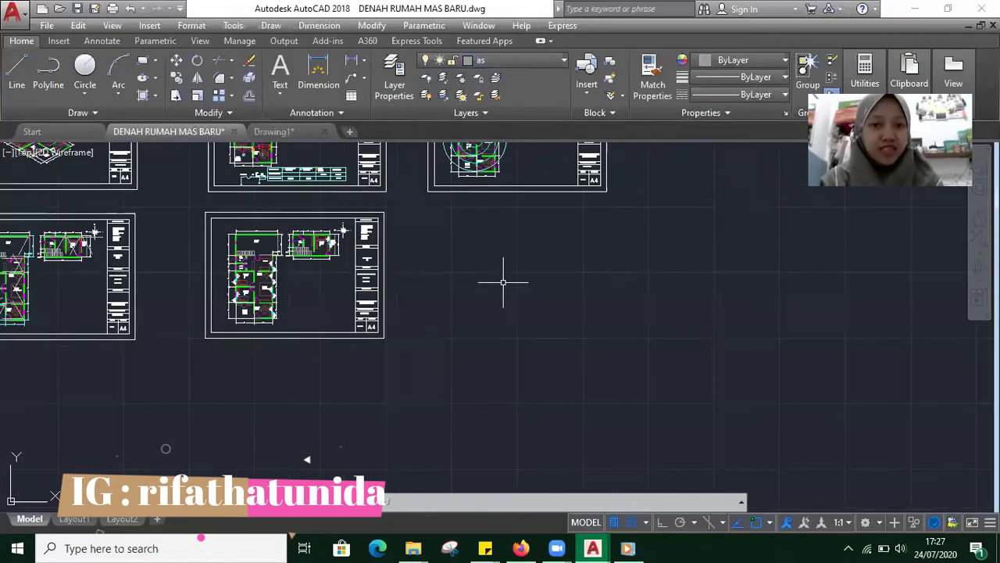
scroll(470, 222, up, 5)
scroll(333, 321, up, 5)
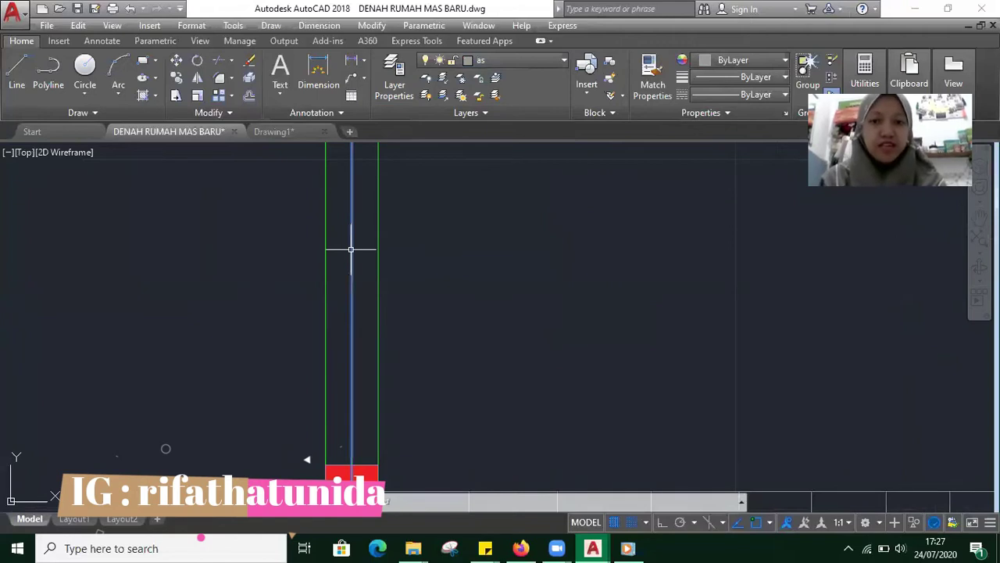
key(Escape)
key(Escape)
scroll(697, 288, down, 10)
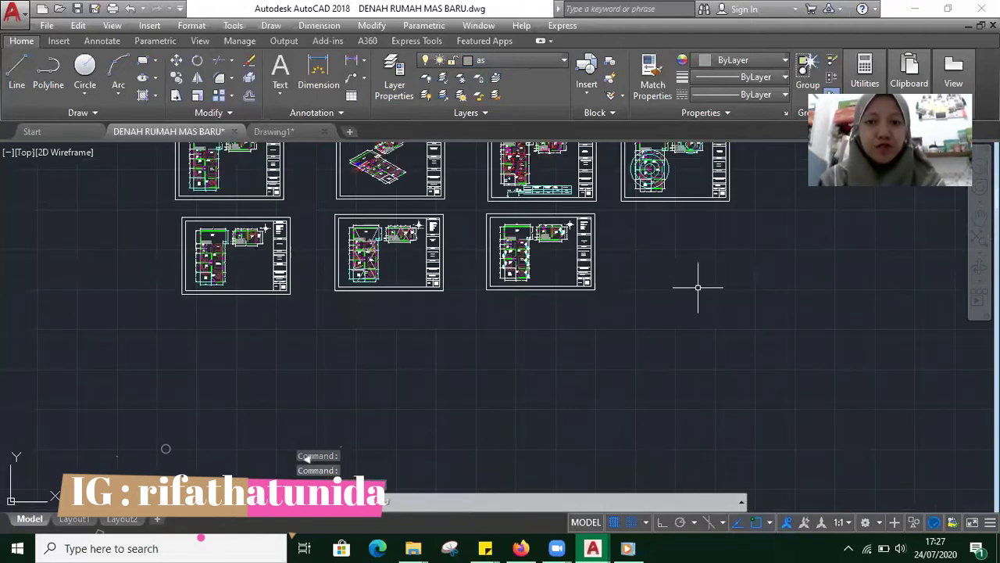
middle_drag(698, 287, 586, 297)
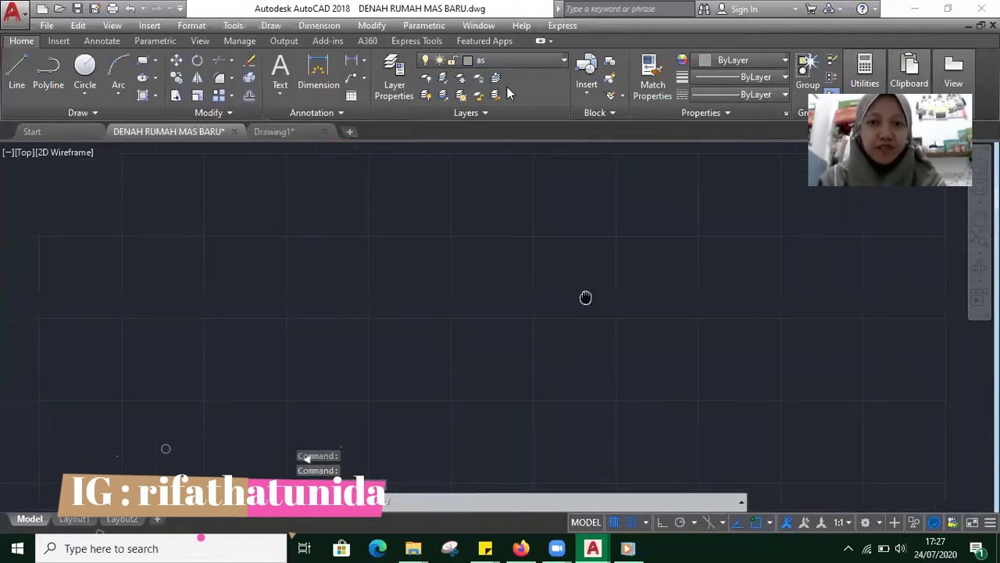
- Switch the current layer to CCTV and back to as
click(507, 61)
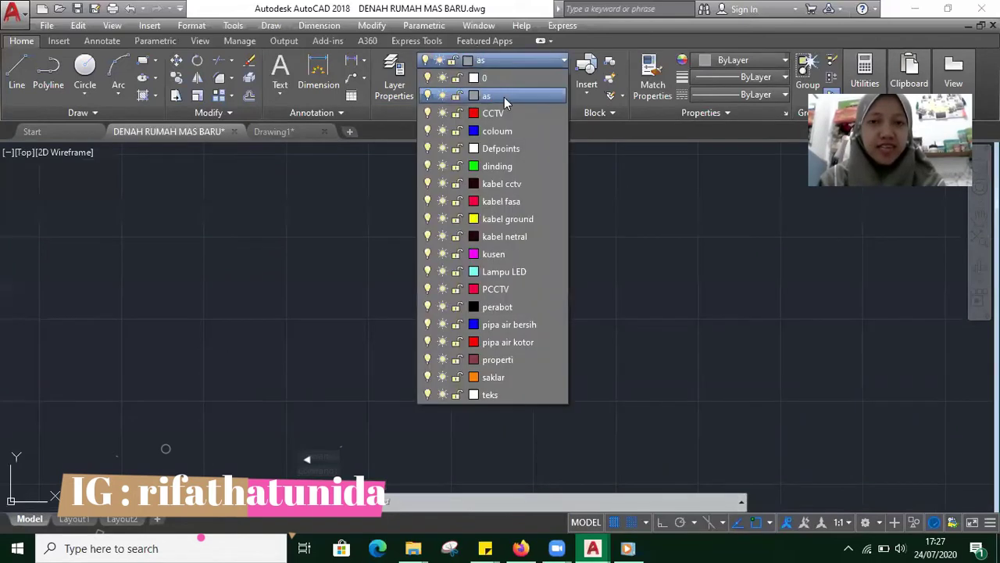
click(498, 114)
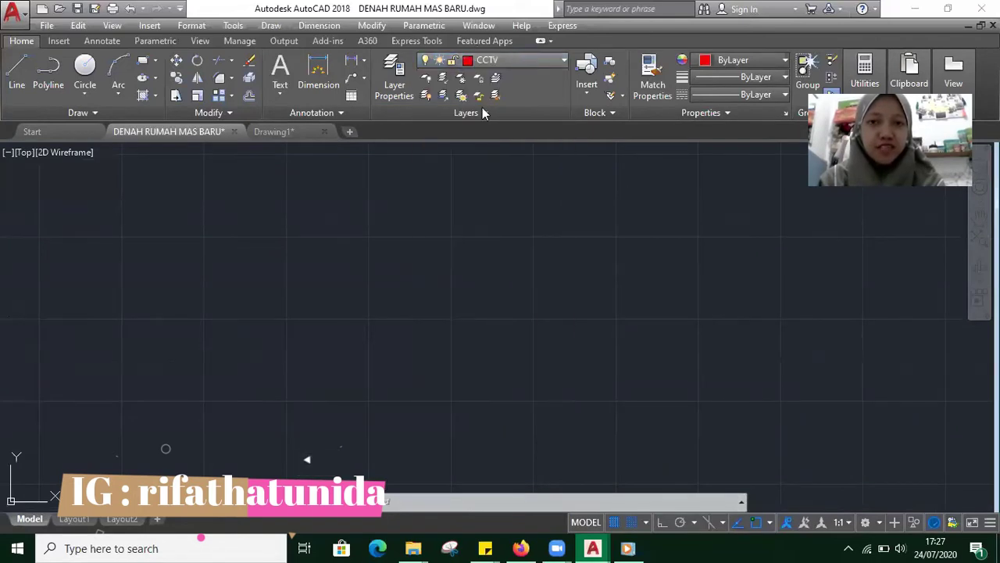
click(496, 60)
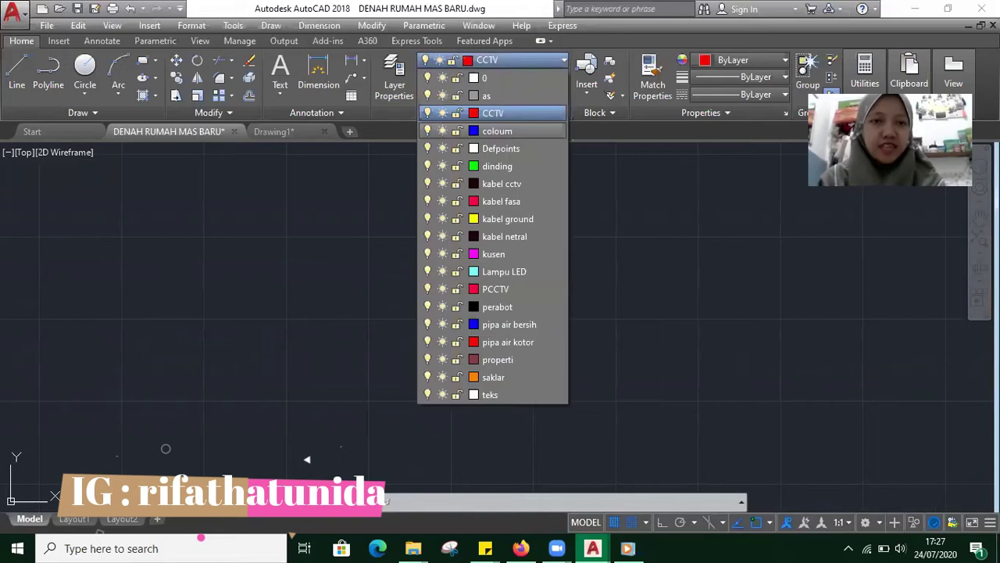
click(496, 92)
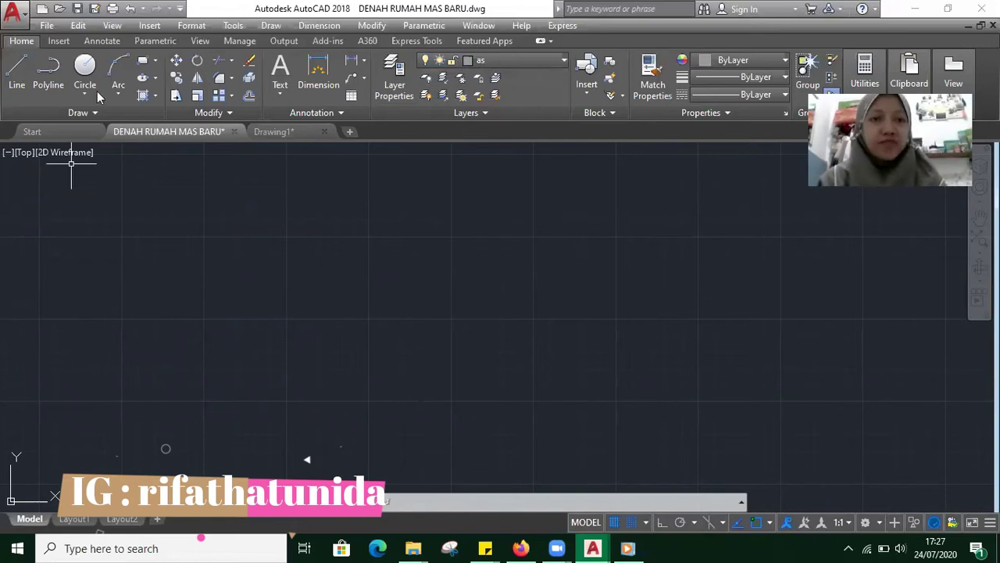
click(16, 78)
key(Escape)
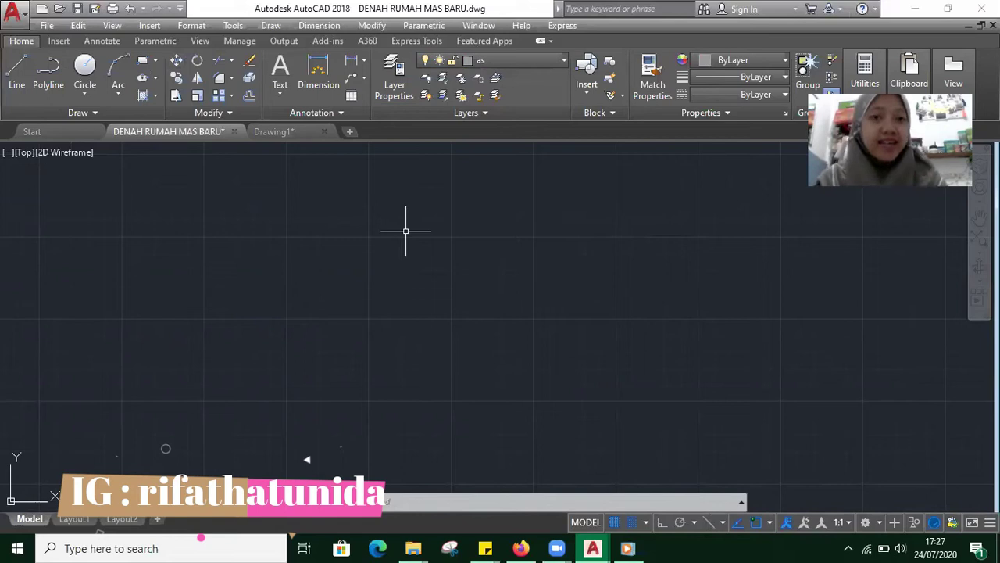
key(l)
key(Return)
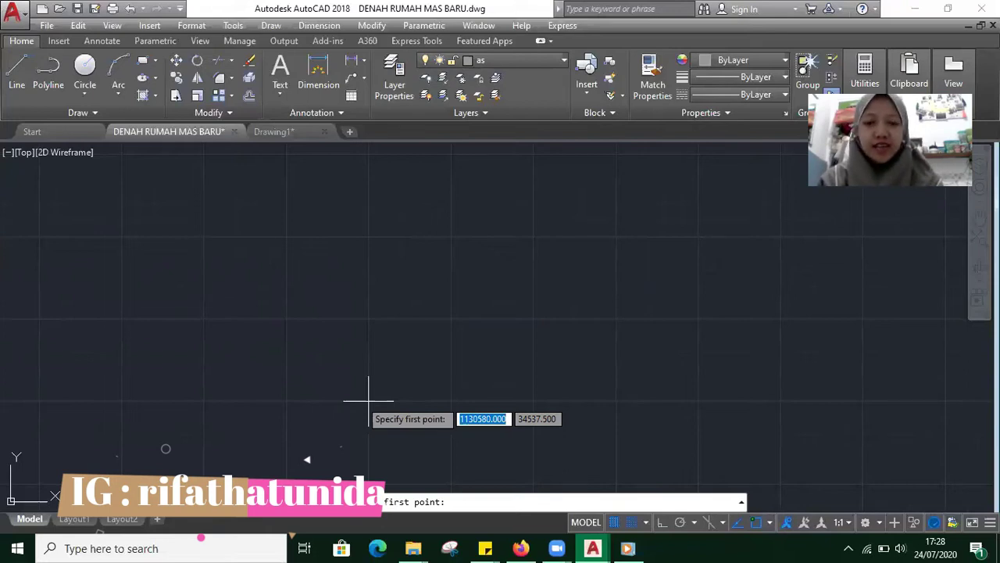
scroll(361, 397, down, 5)
scroll(364, 395, up, 5)
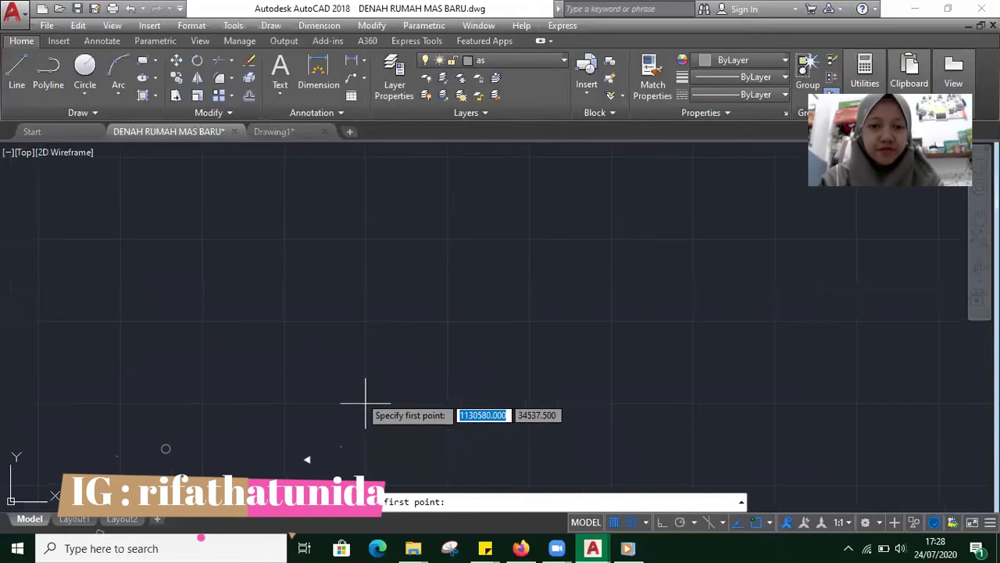
scroll(365, 385, down, 5)
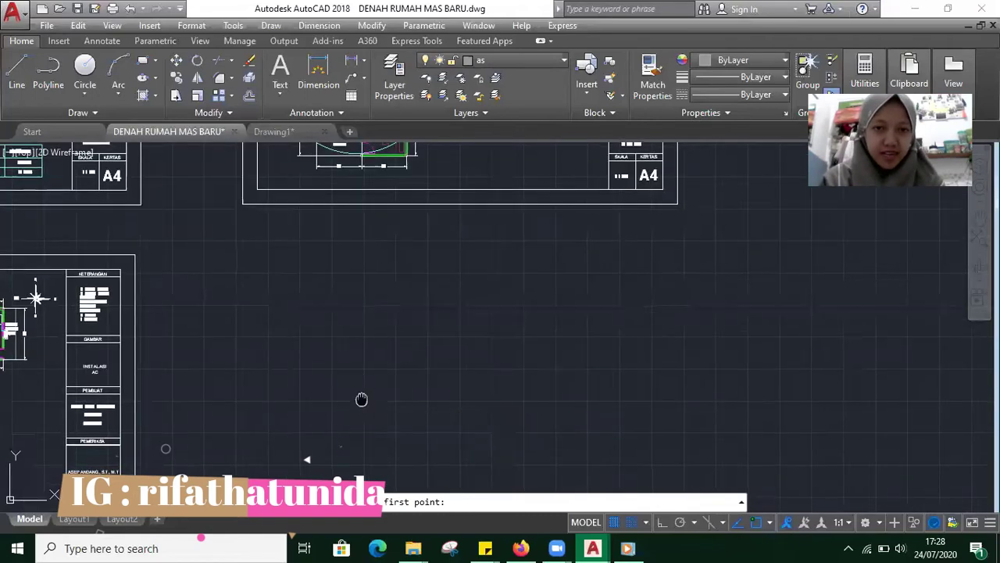
scroll(373, 239, up, 5)
scroll(347, 318, up, 3)
scroll(347, 318, down, 3)
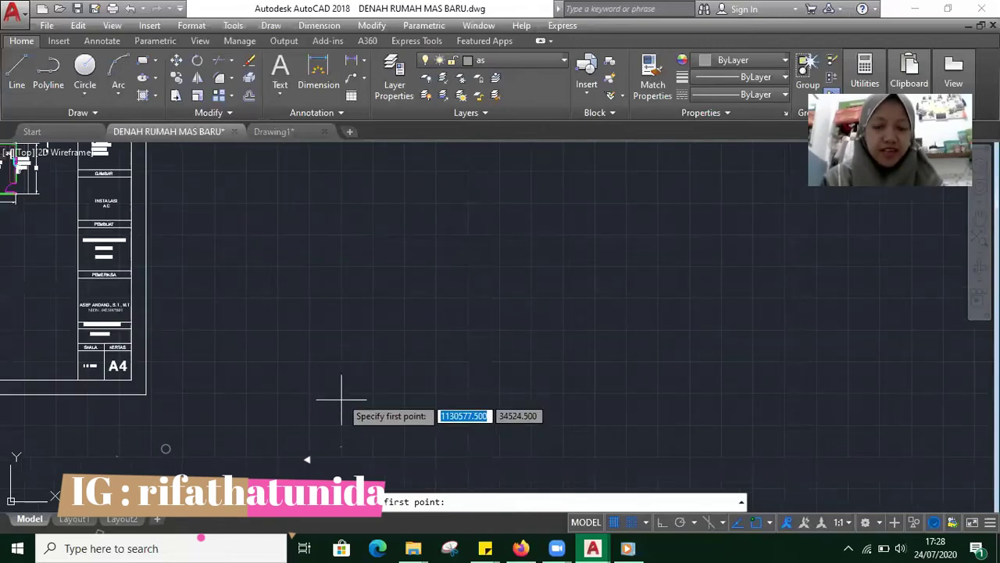
key(Escape)
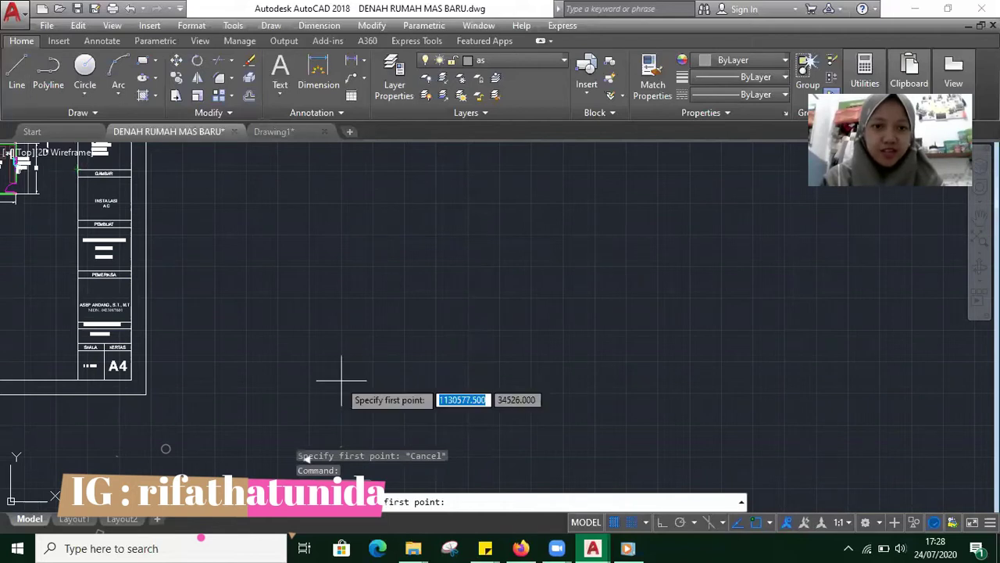
- Draw the left side of the floor plan outline upward as four consecutive 3-unit line segments, in the empty area beside the sheets
click(372, 385)
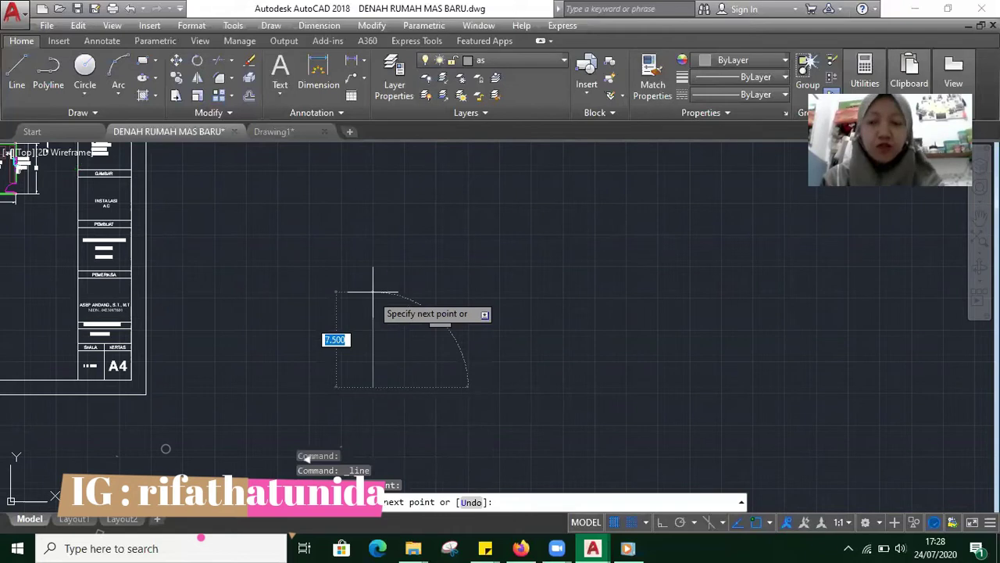
text(3)
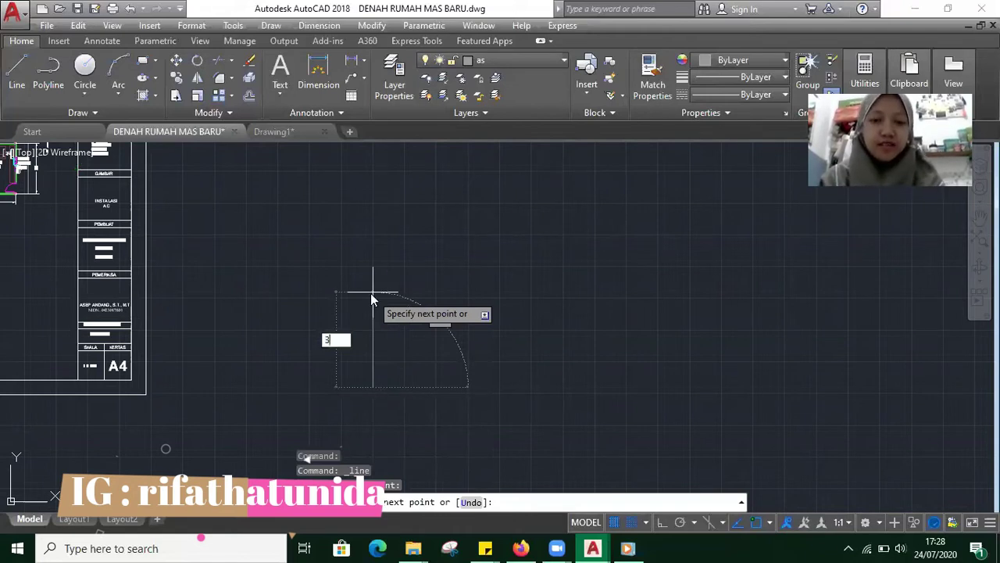
key(Return)
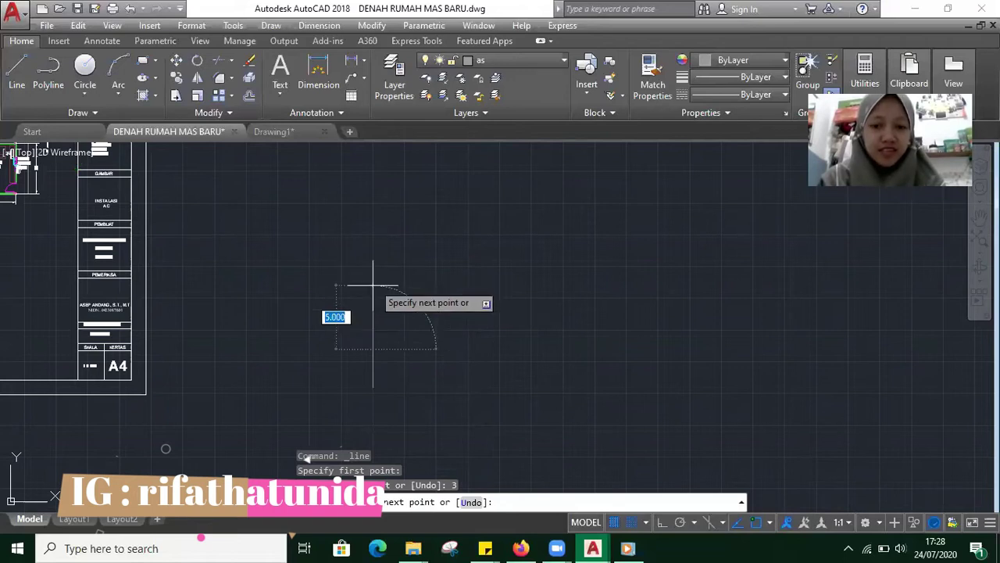
text(3)
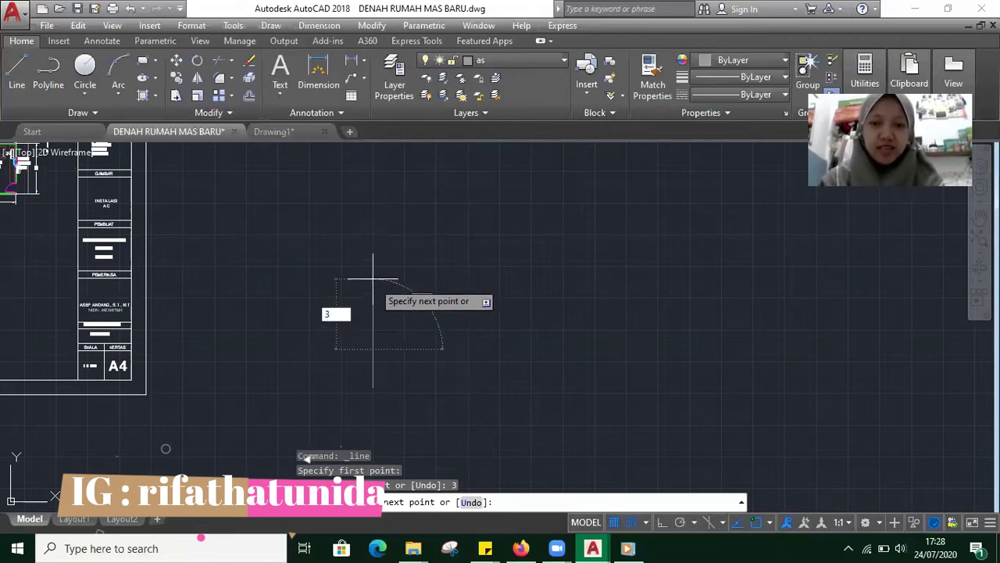
key(Return)
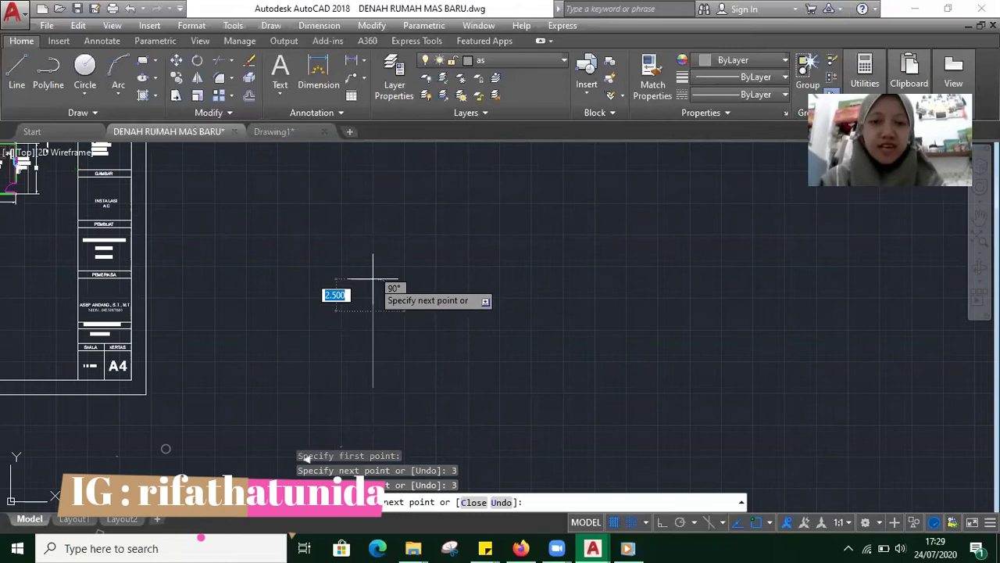
text(3)
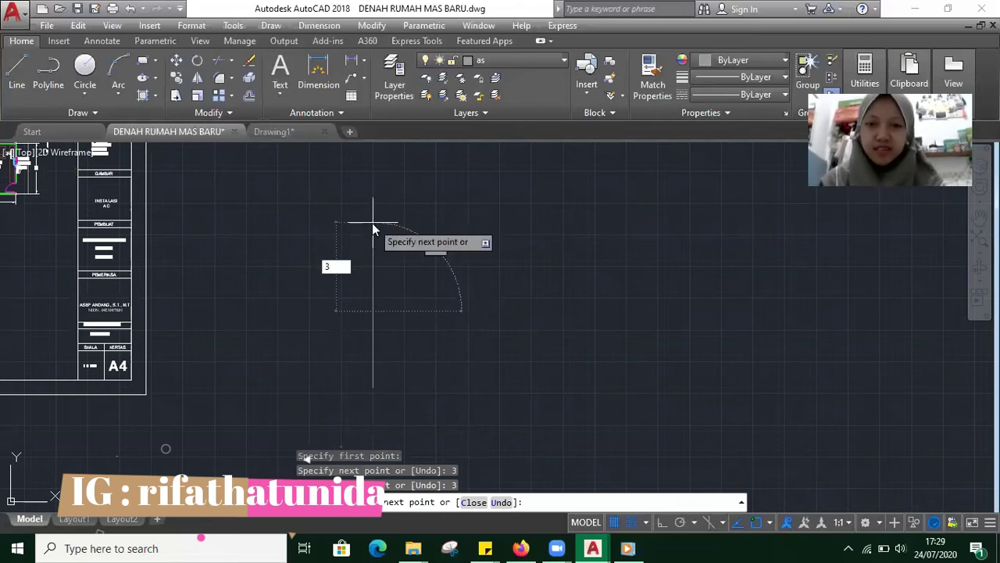
key(Return)
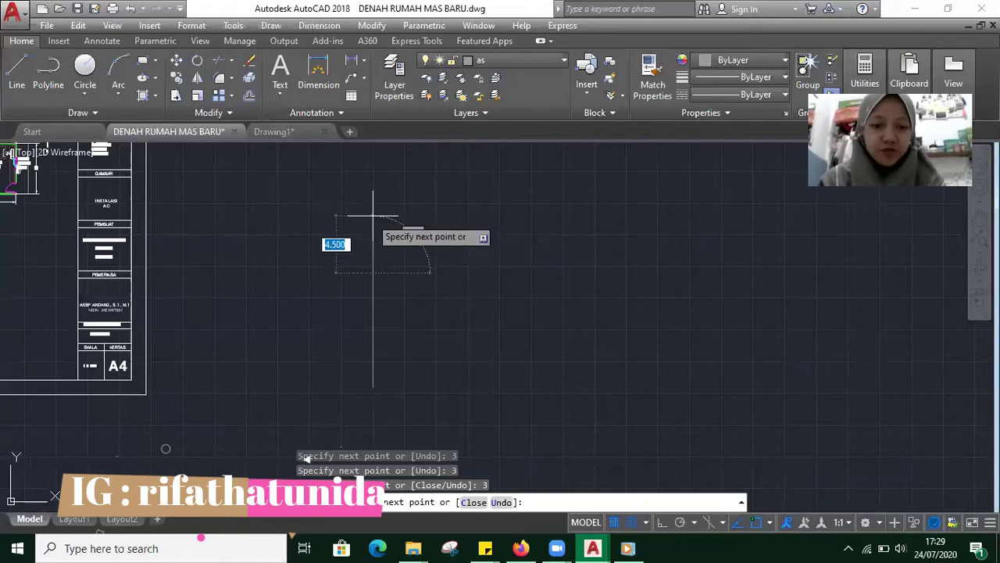
text(3)
key(Return)
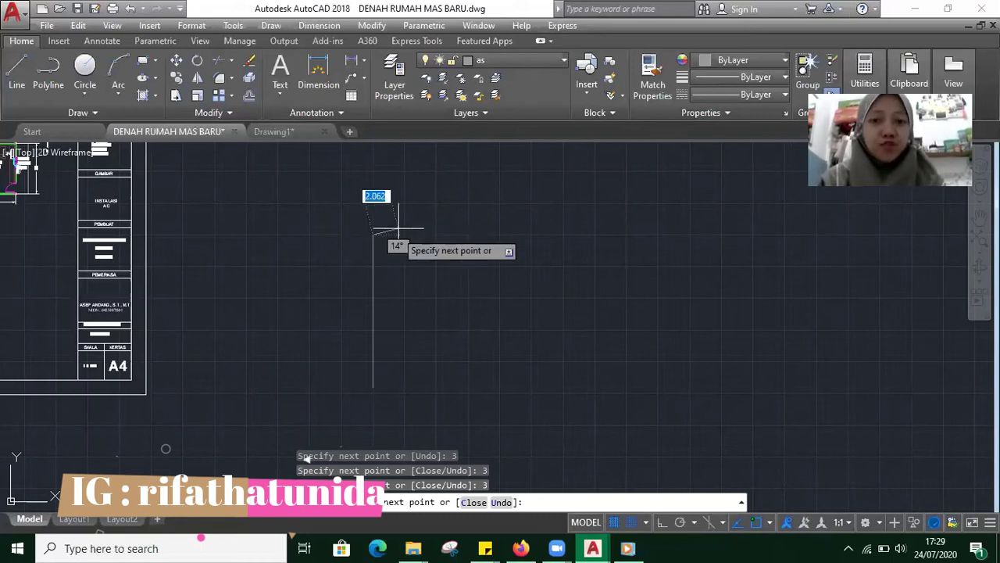
- Continue the outline 9 units right, downward in segments of 3, 3 and 6 units, and 6 units back left along the bottom
text(9)
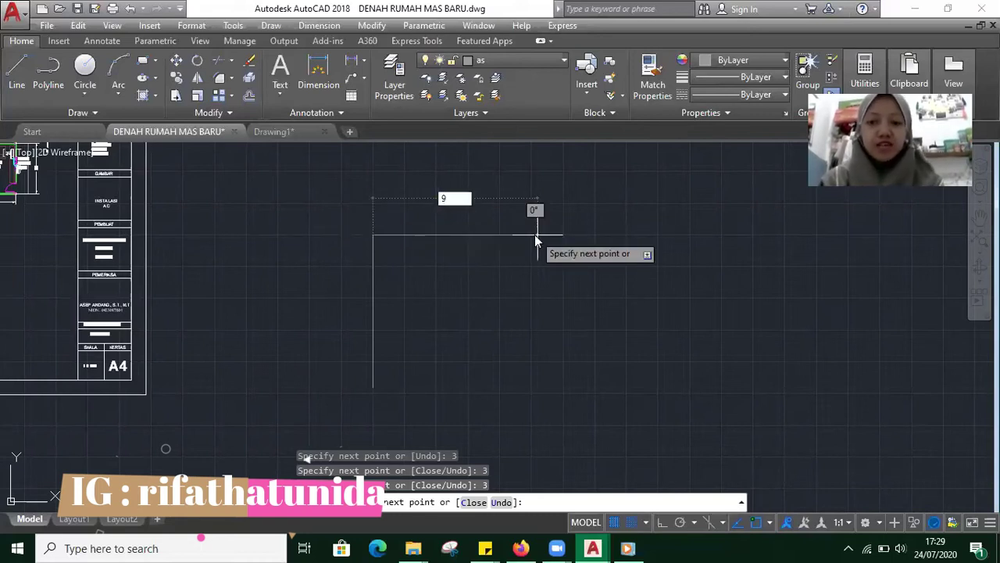
key(Return)
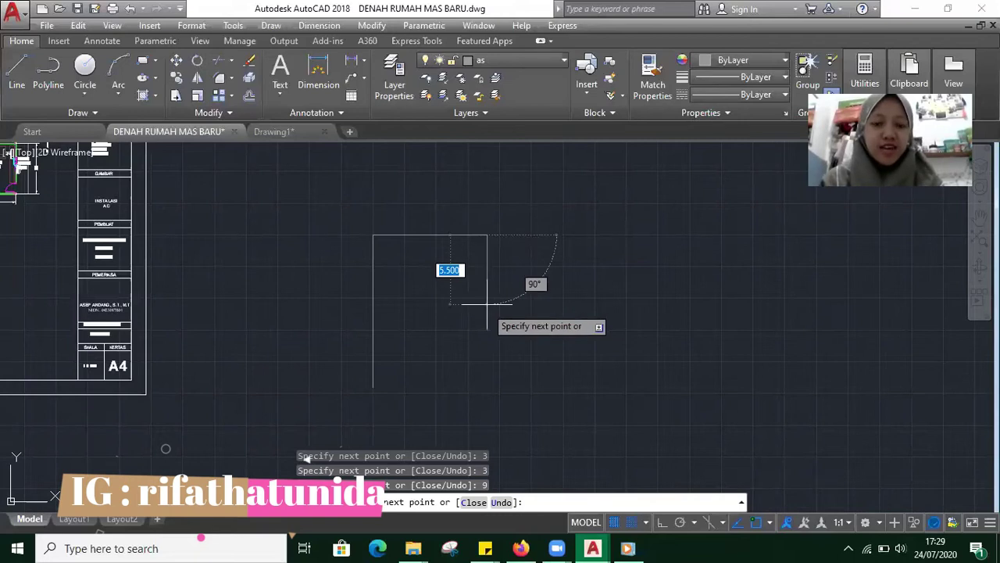
text(3)
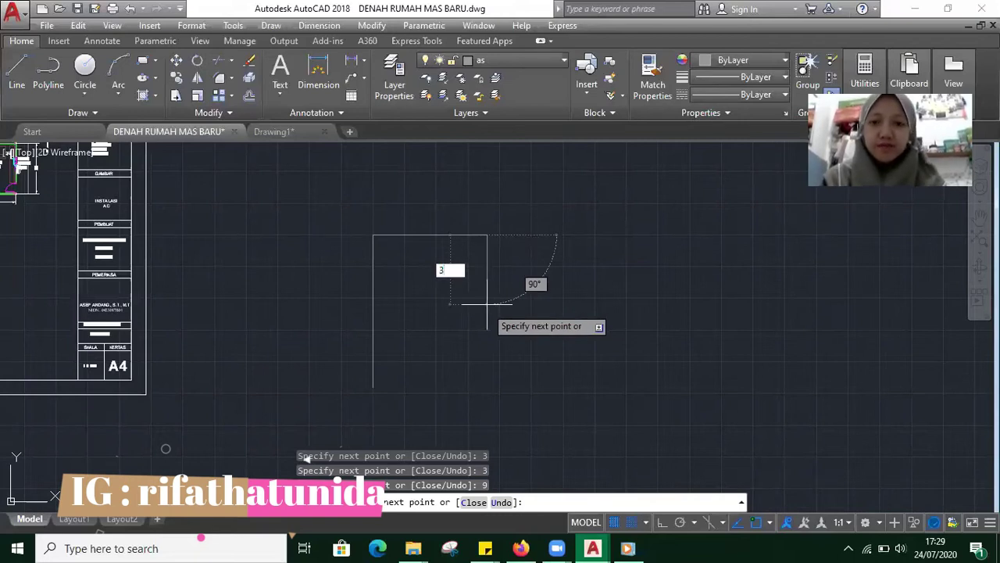
key(Return)
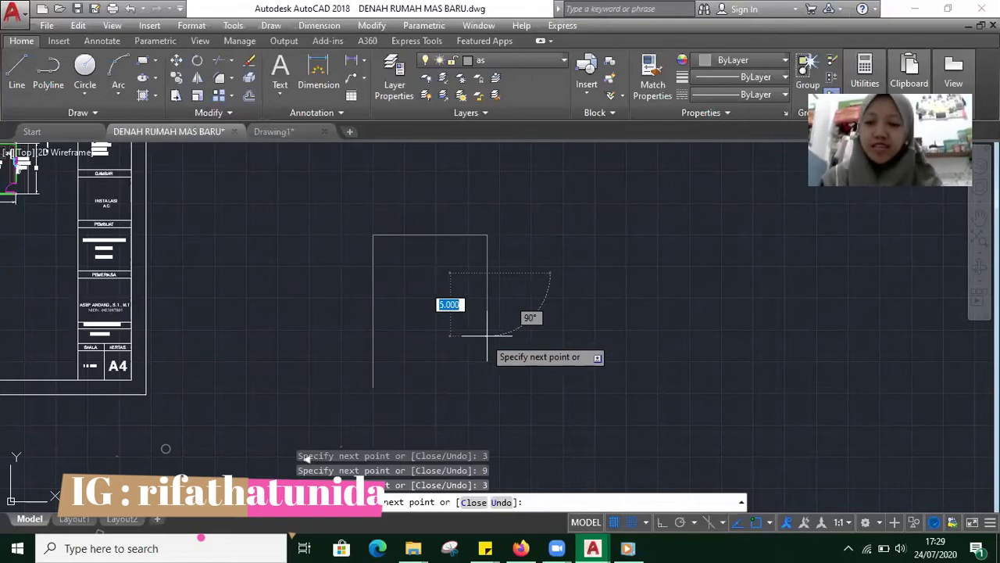
text(3)
key(Return)
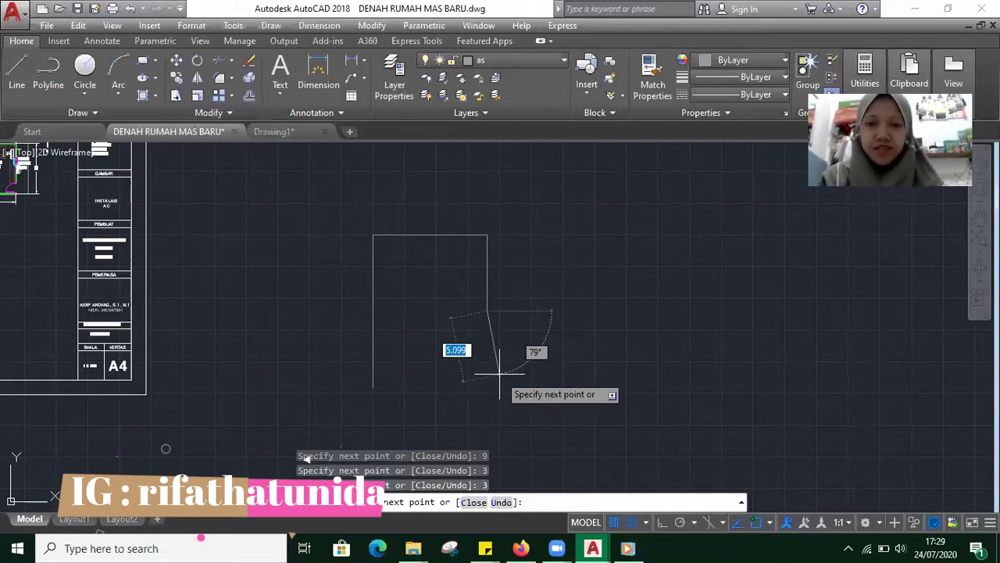
text(6)
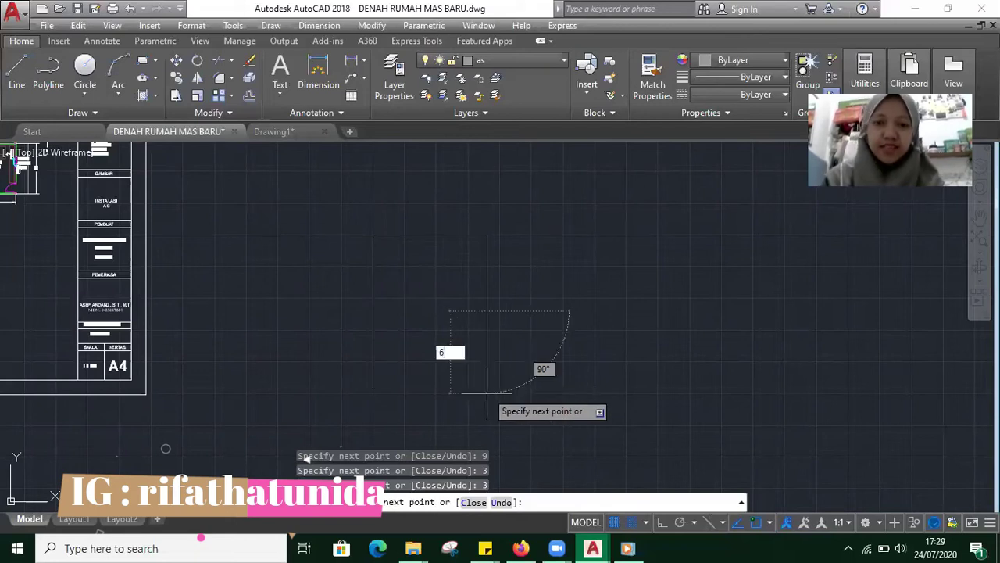
key(Return)
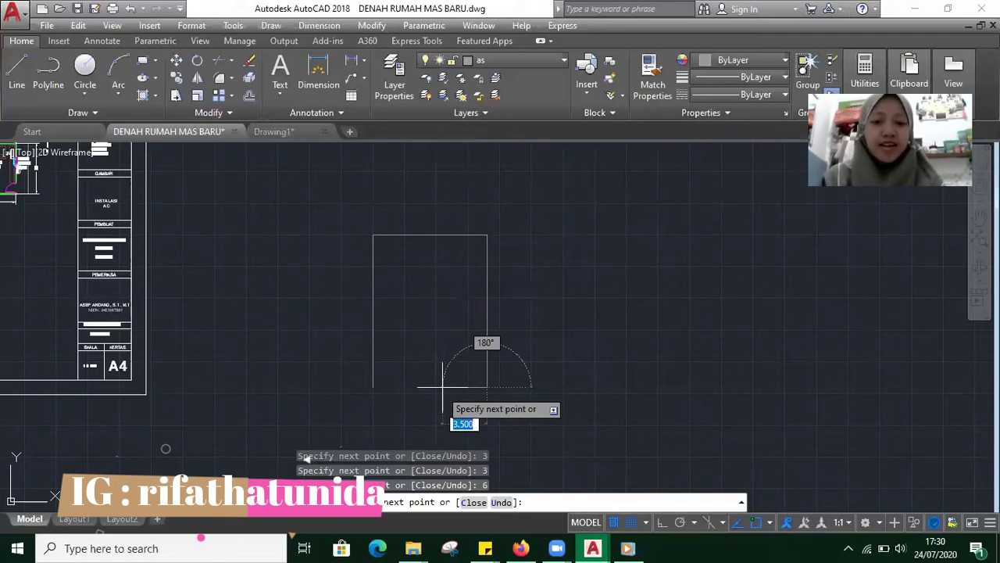
text(6)
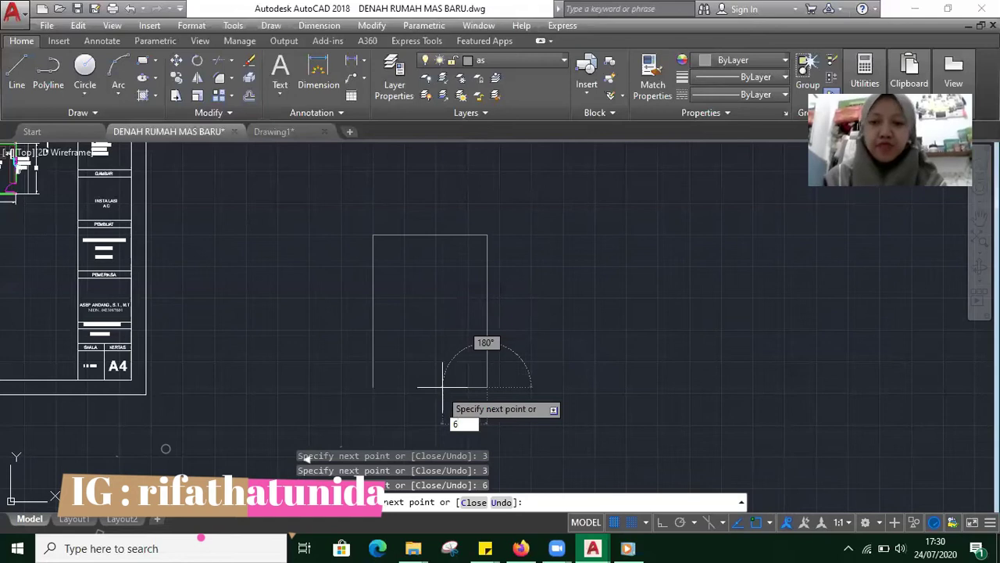
key(Return)
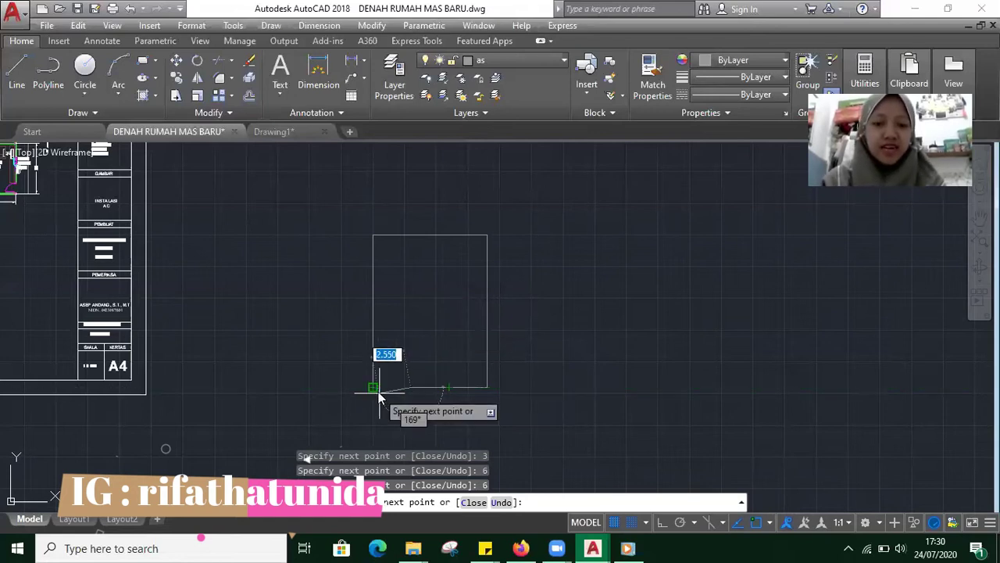
text(3)
key(Return)
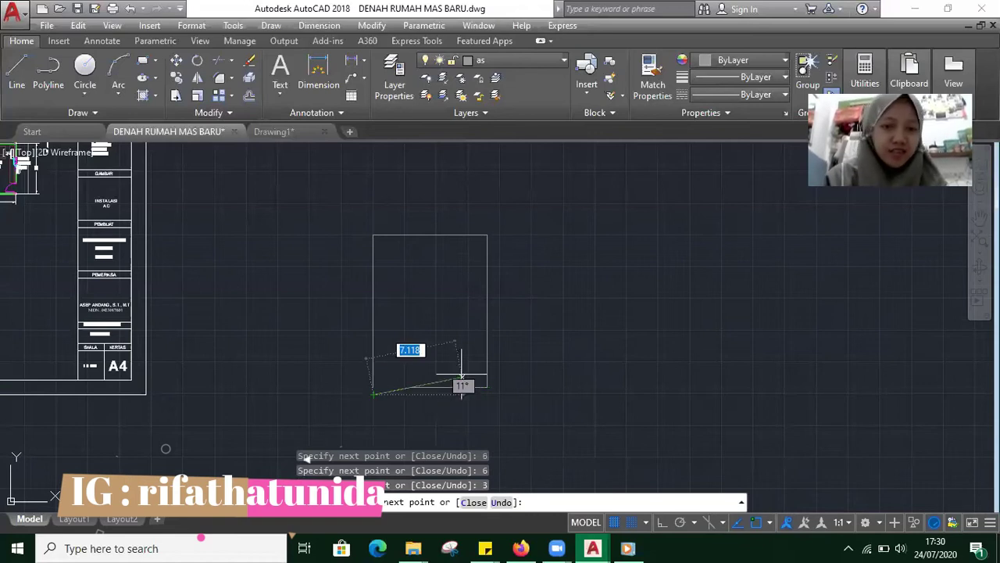
key(Escape)
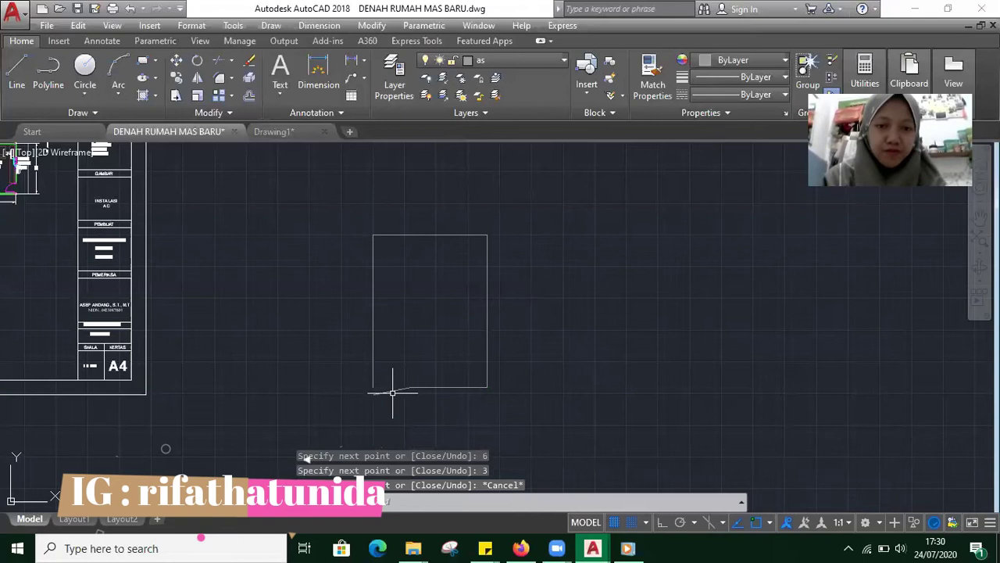
click(392, 391)
key(Delete)
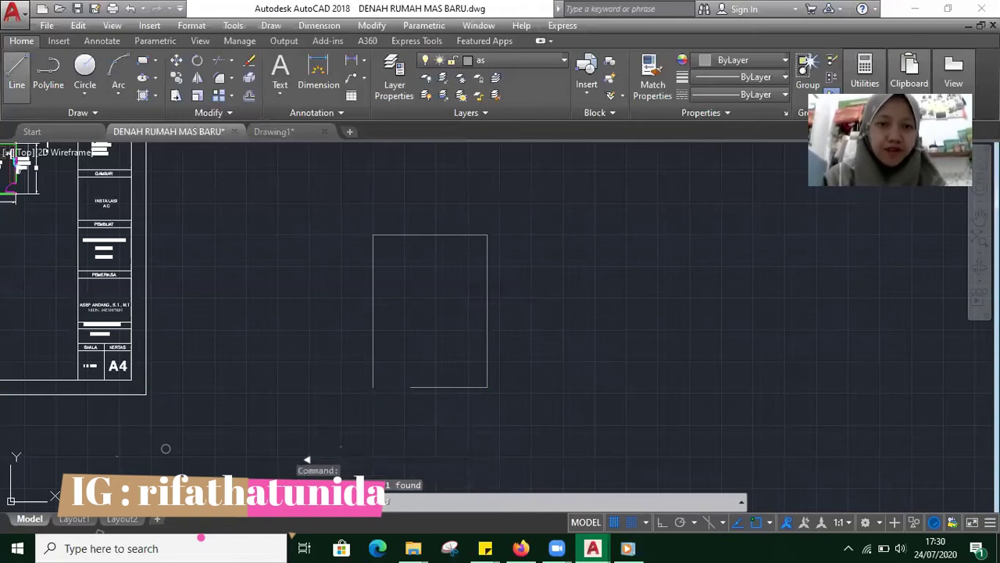
- Close the gap in the outline's bottom edge with a 3-unit horizontal line running left to the corner
click(16, 70)
scroll(408, 387, up, 5)
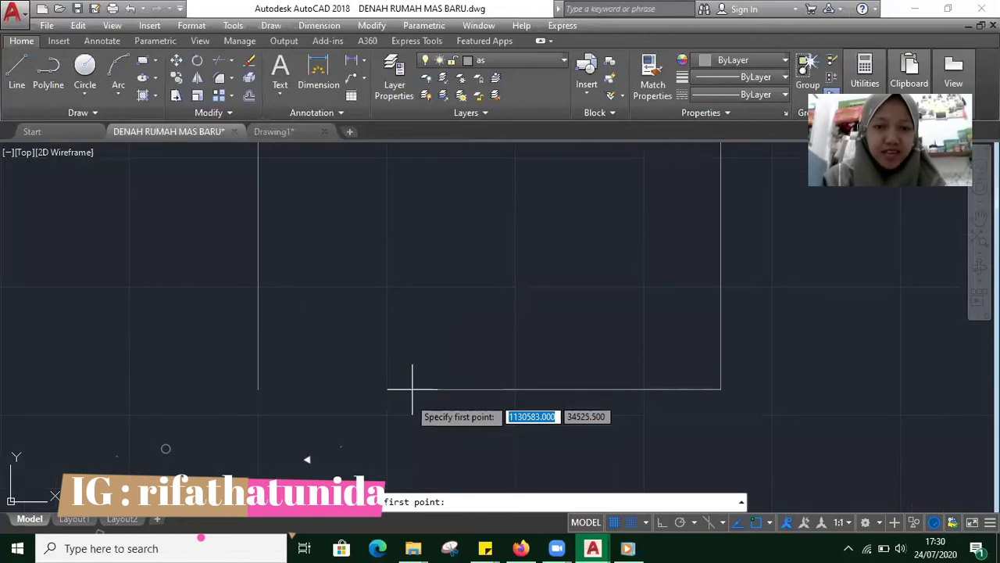
scroll(387, 400, up, 3)
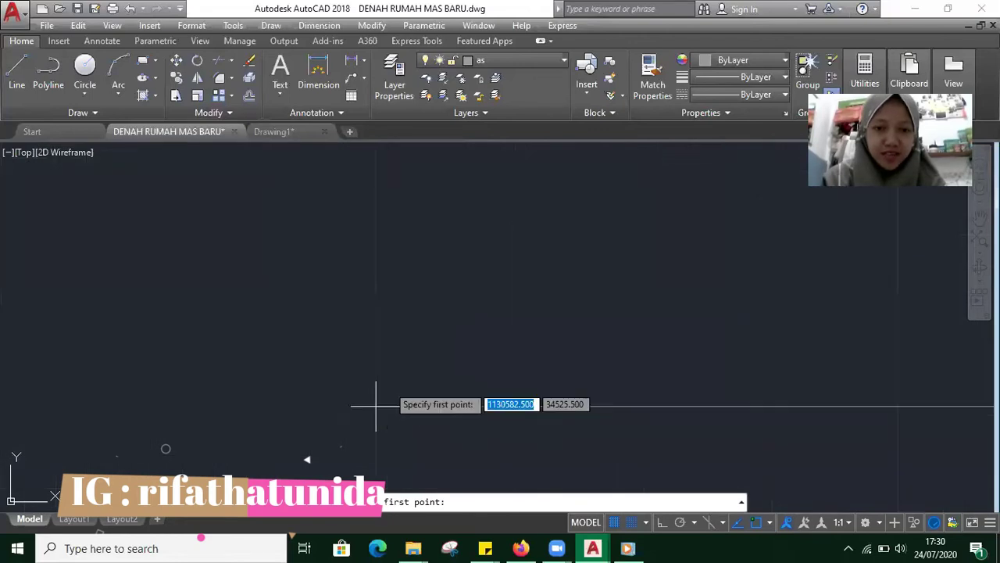
click(481, 406)
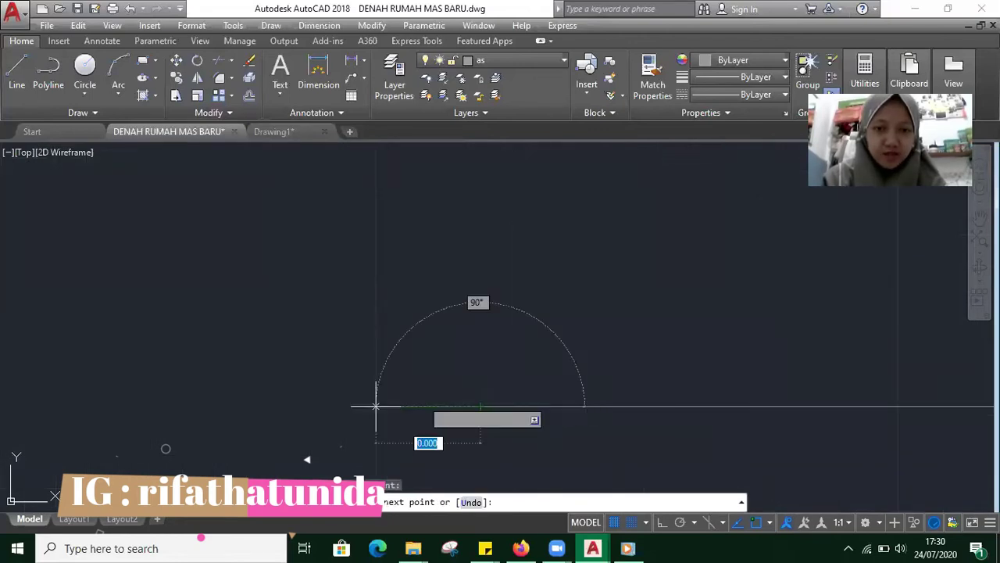
scroll(376, 407, down, 3)
text(3)
key(Return)
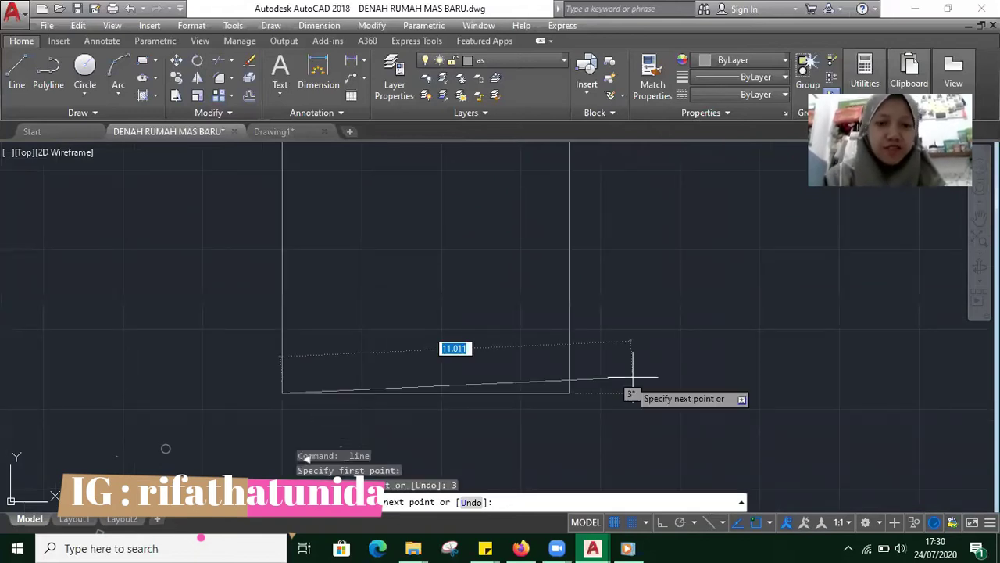
key(Escape)
scroll(626, 365, down, 4)
scroll(625, 364, up, 2)
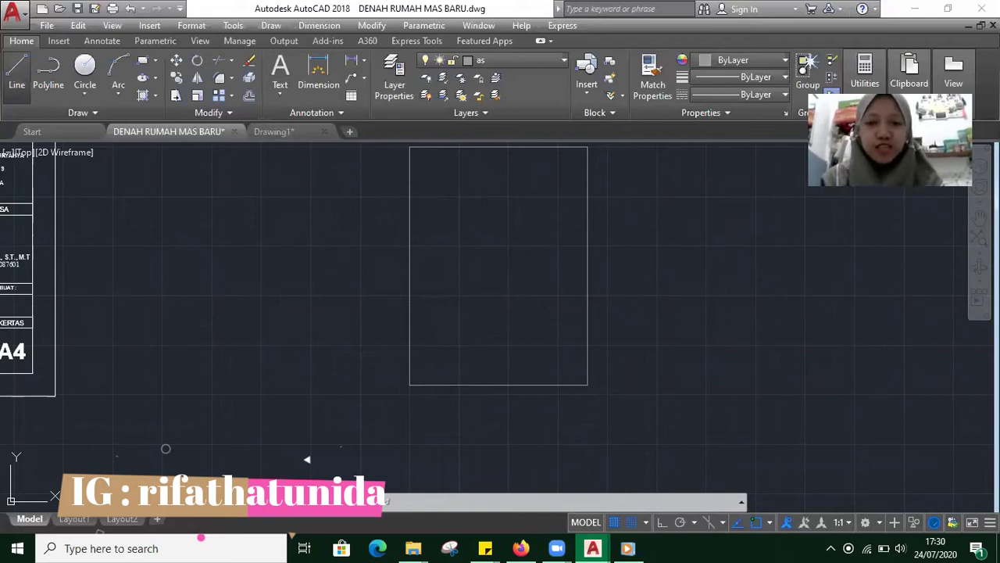
- Draw a 3 by 3 room in the outline's lower-left corner with a line 3 units up from the bottom edge and 3 units left
text(l)
key(Return)
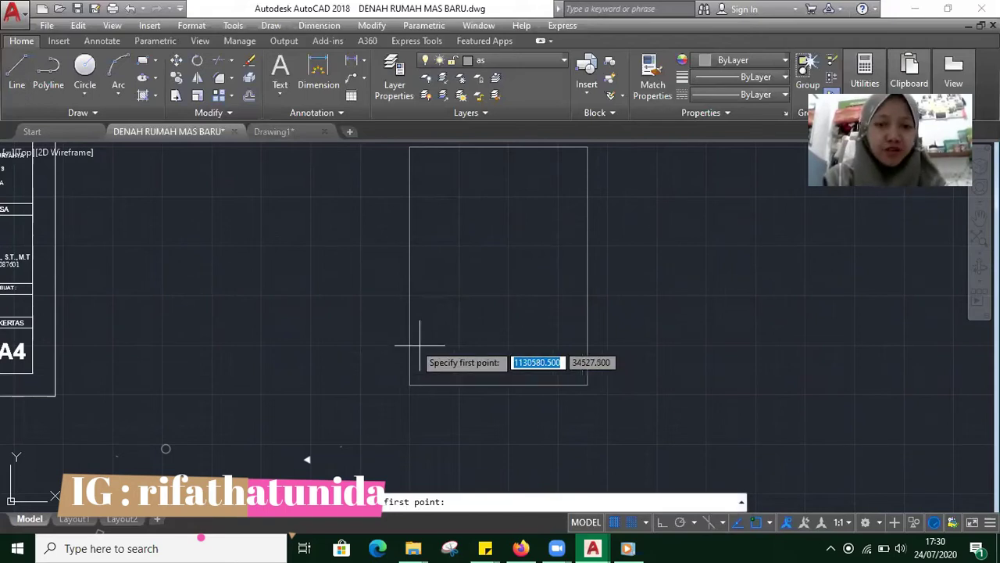
scroll(419, 344, up, 4)
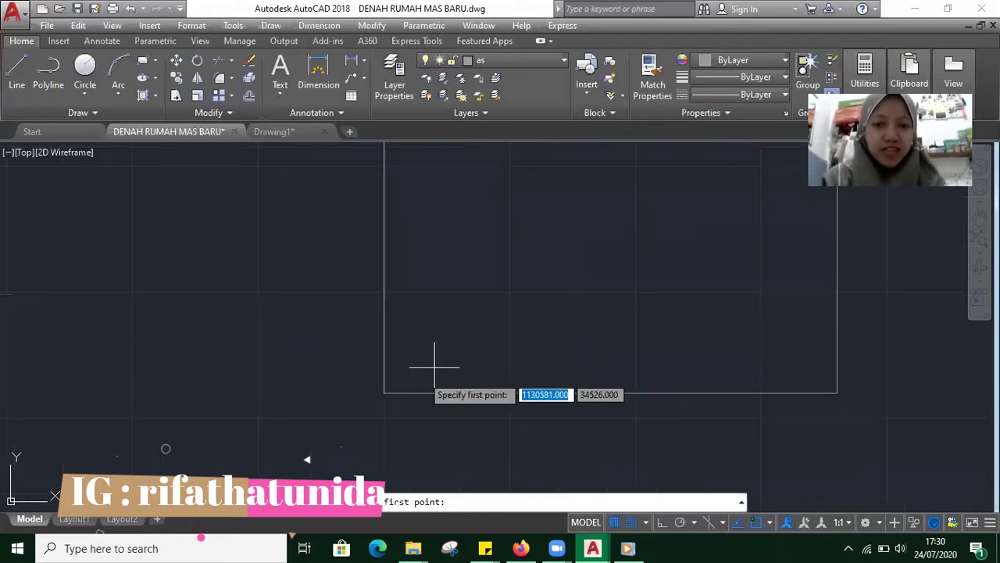
scroll(436, 357, down, 2)
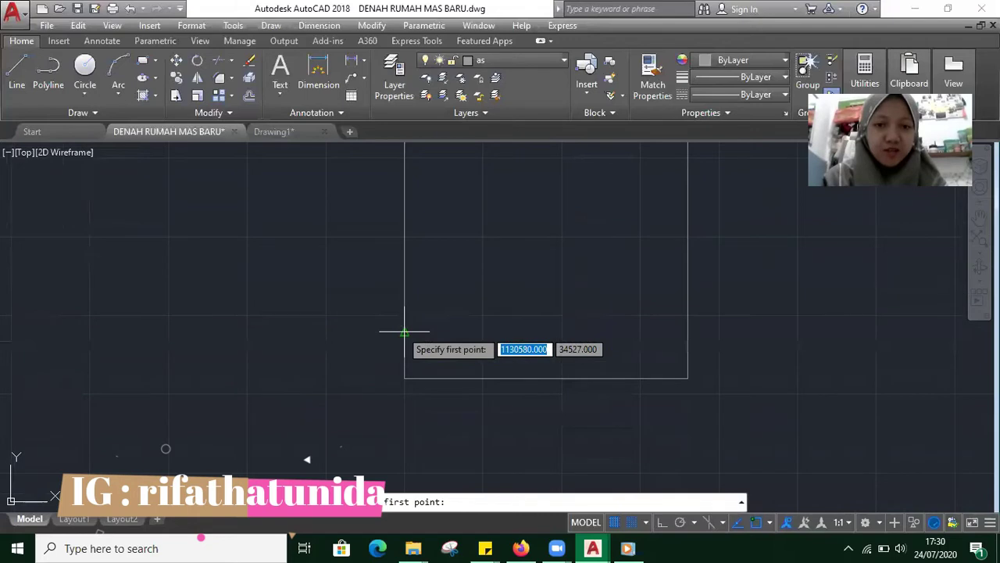
scroll(404, 331, up, 5)
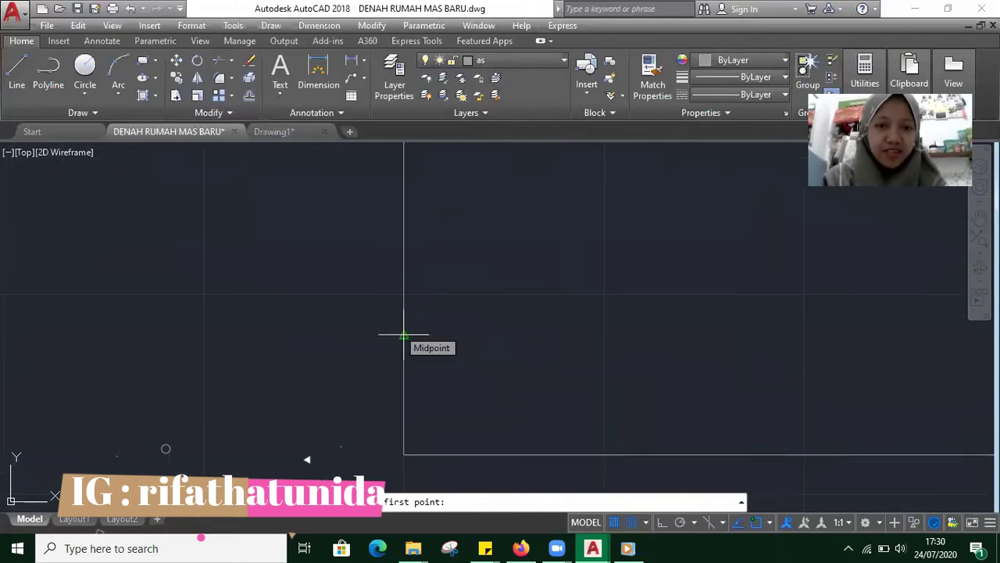
scroll(404, 335, down, 3)
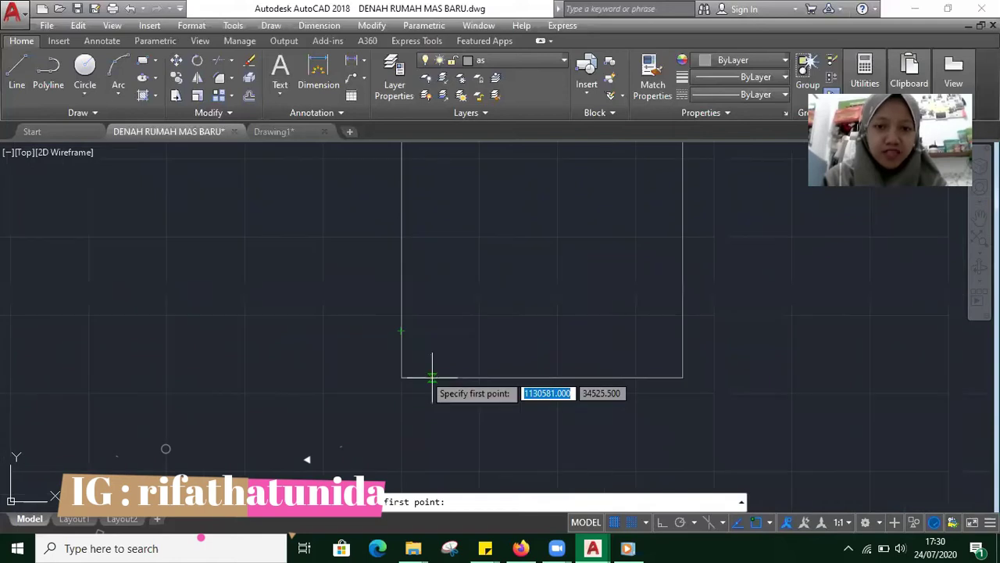
click(495, 378)
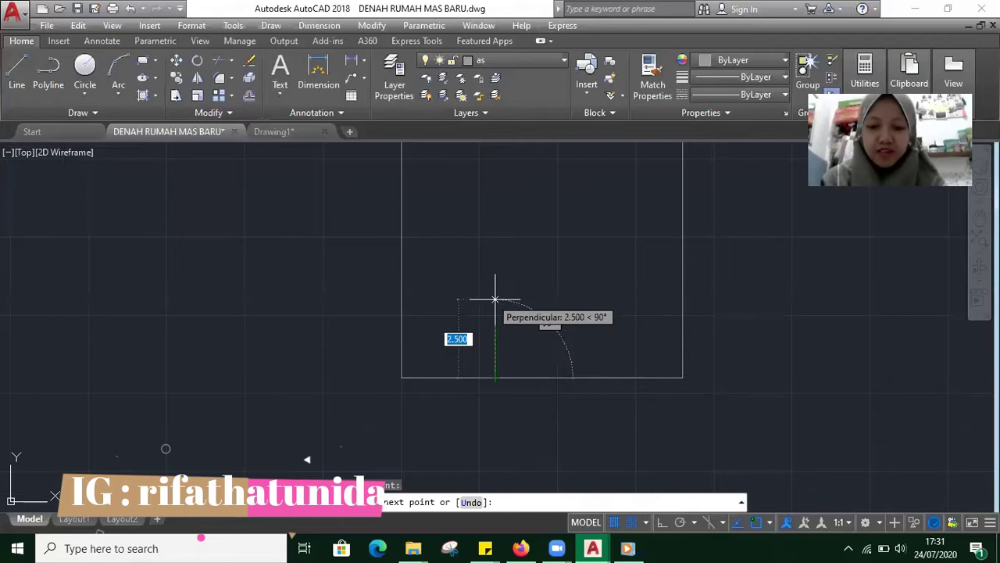
text(3)
key(Return)
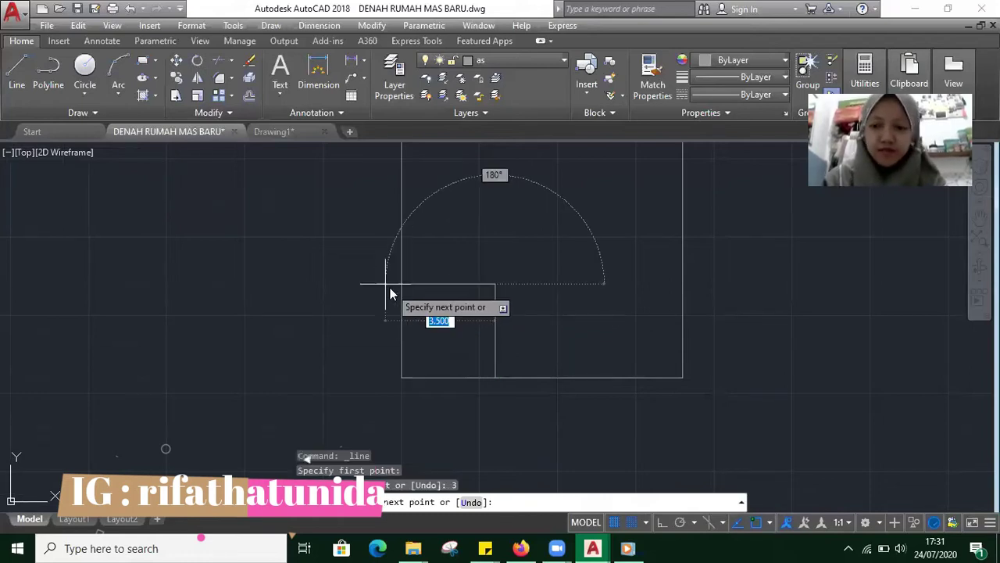
text(3)
key(Return)
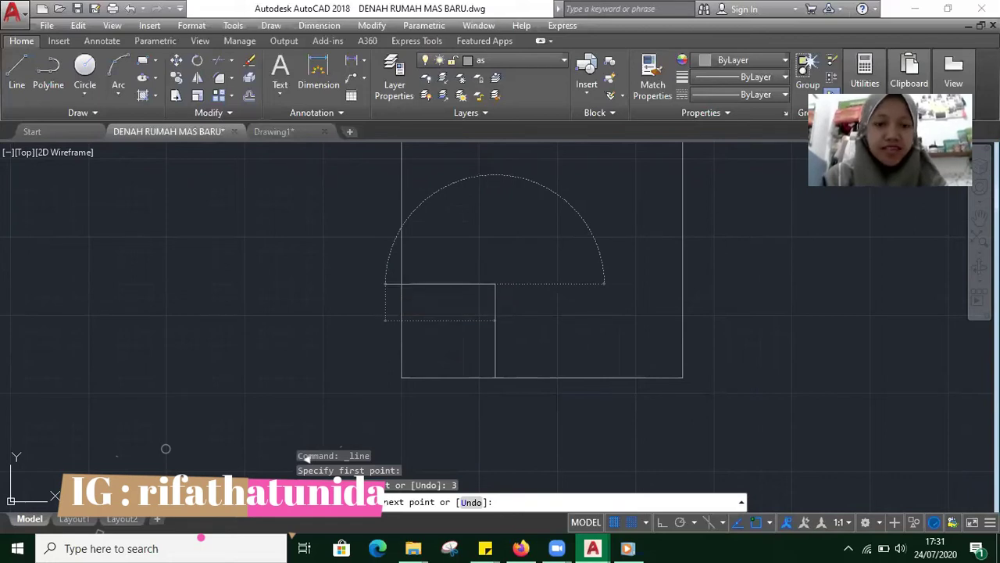
key(Escape)
scroll(502, 262, up, 2)
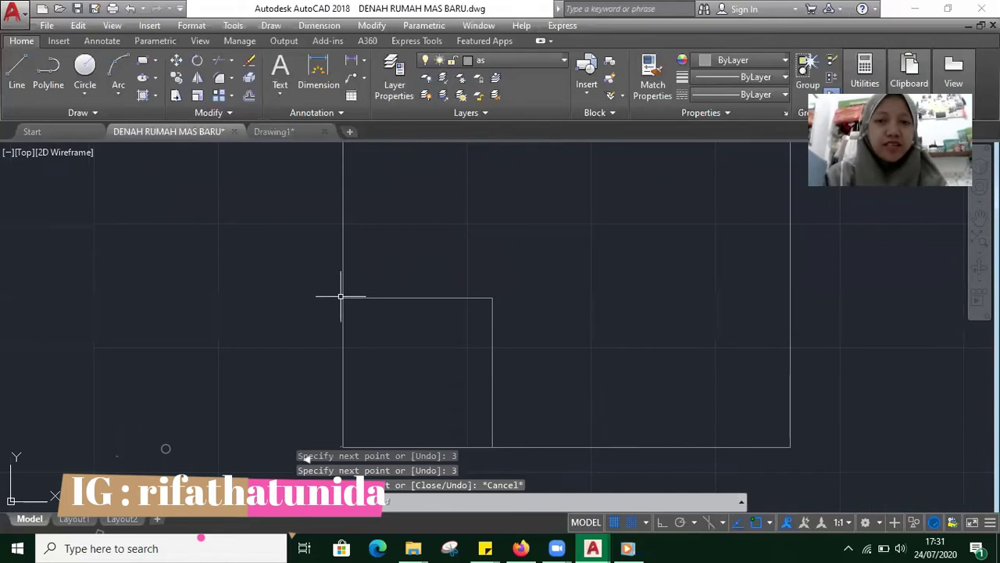
scroll(515, 244, down, 4)
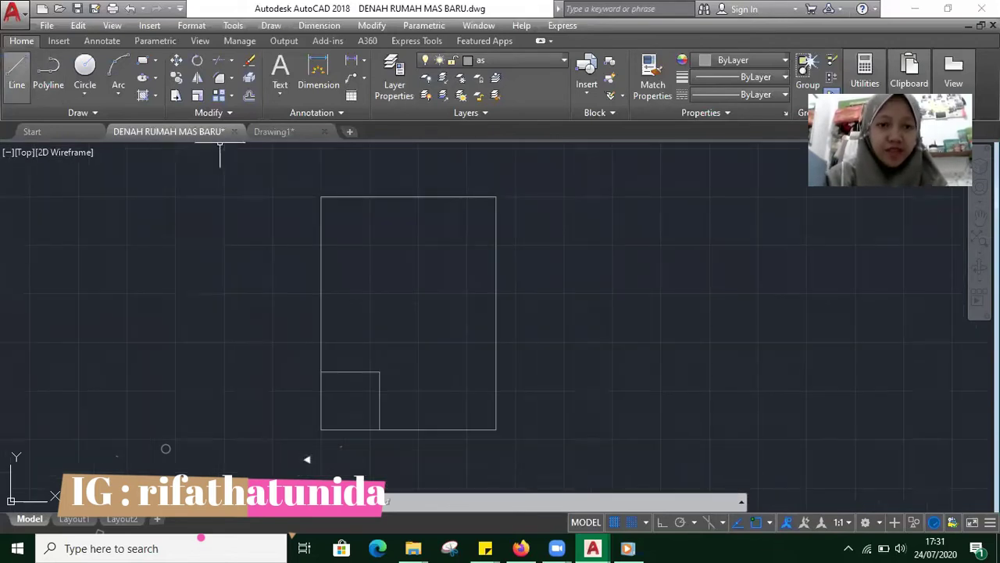
- Draw a second 3 by 3 room above the lower-left room with a line 3 units up and back to the outline's left side
key(l)
key(Return)
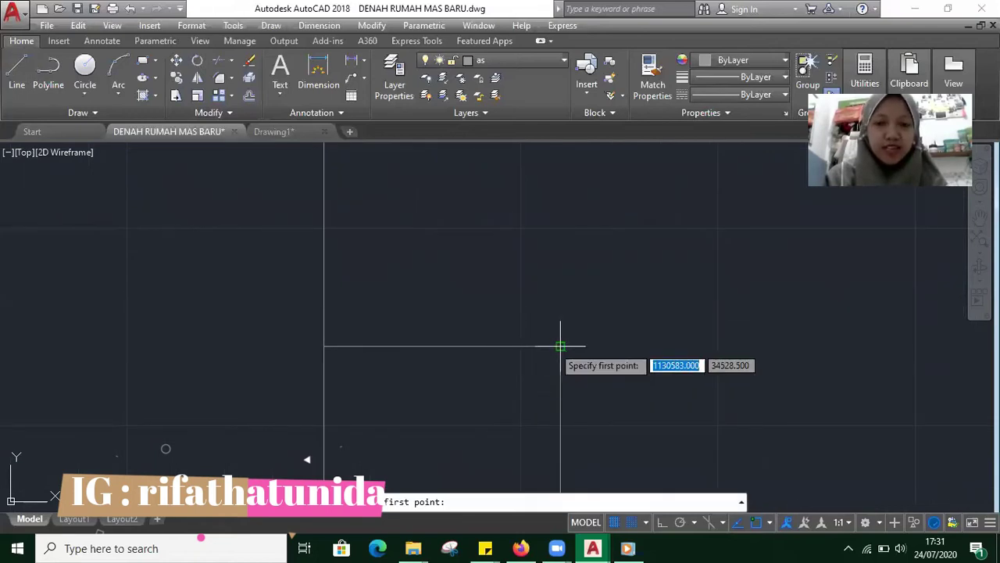
click(561, 346)
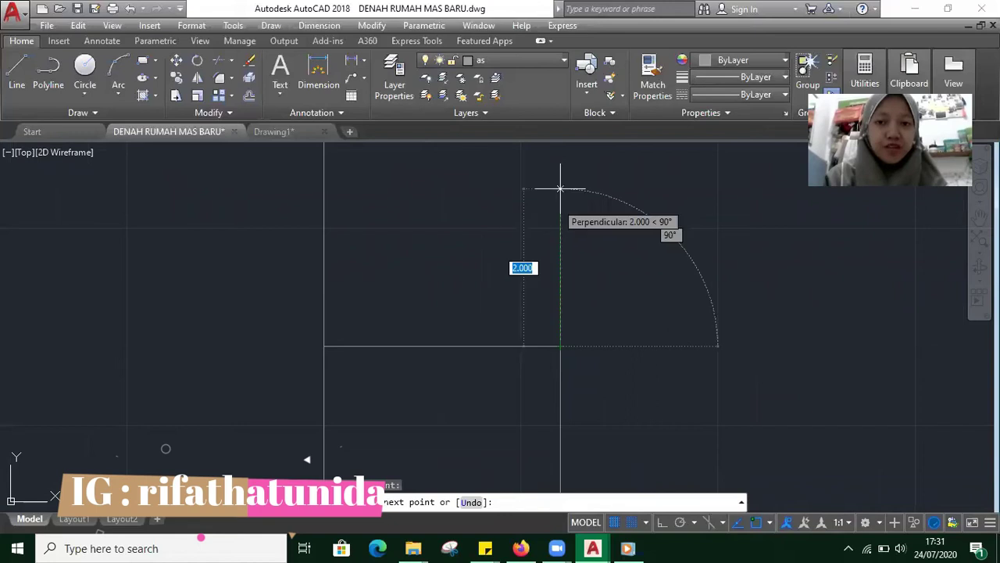
text(3)
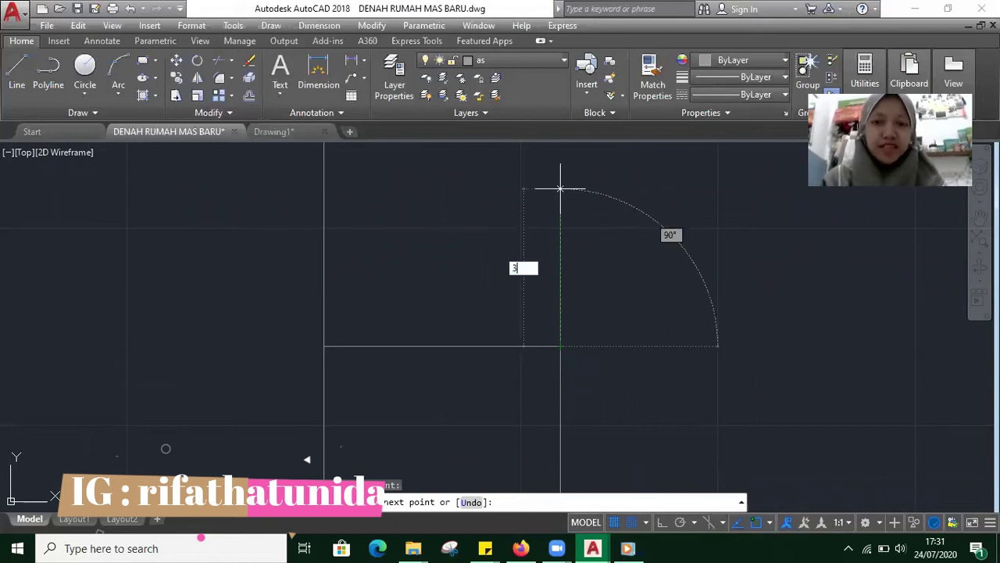
key(Return)
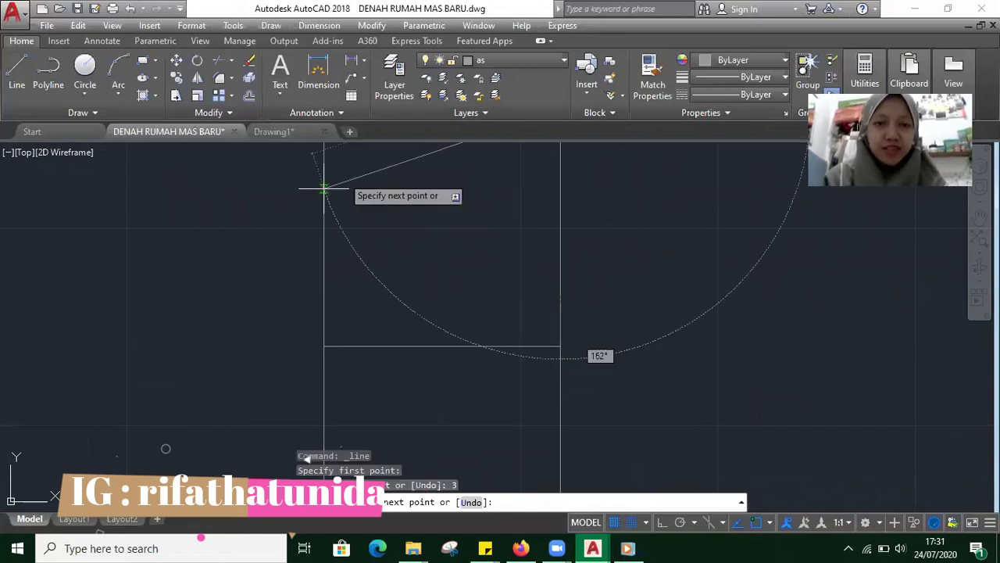
scroll(324, 190, down, 4)
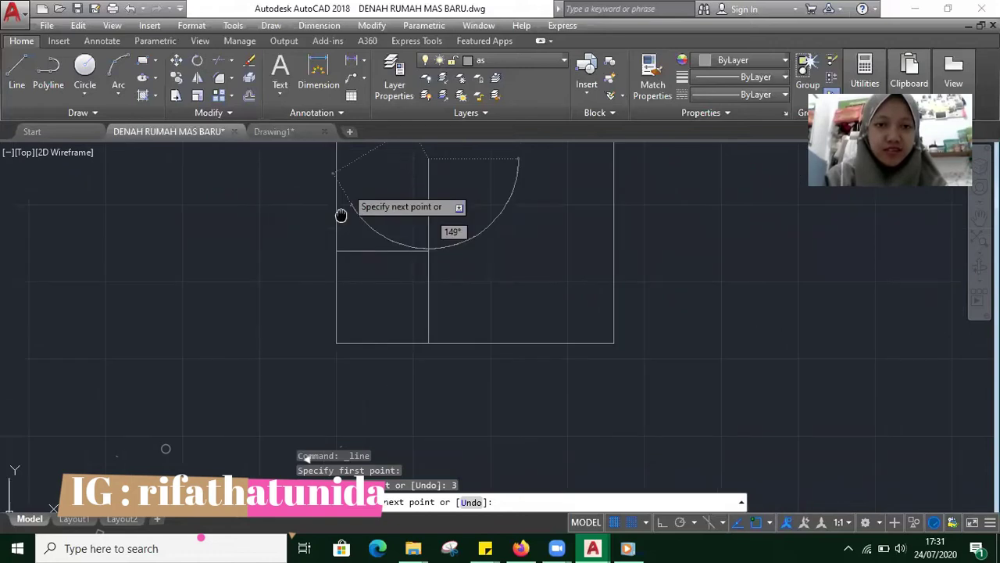
middle_drag(341, 214, 316, 333)
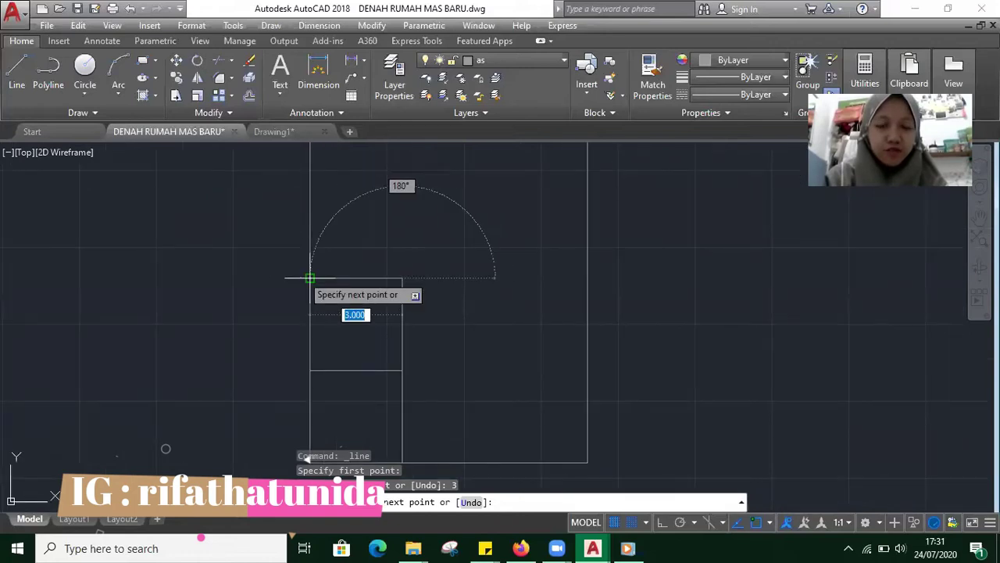
click(310, 278)
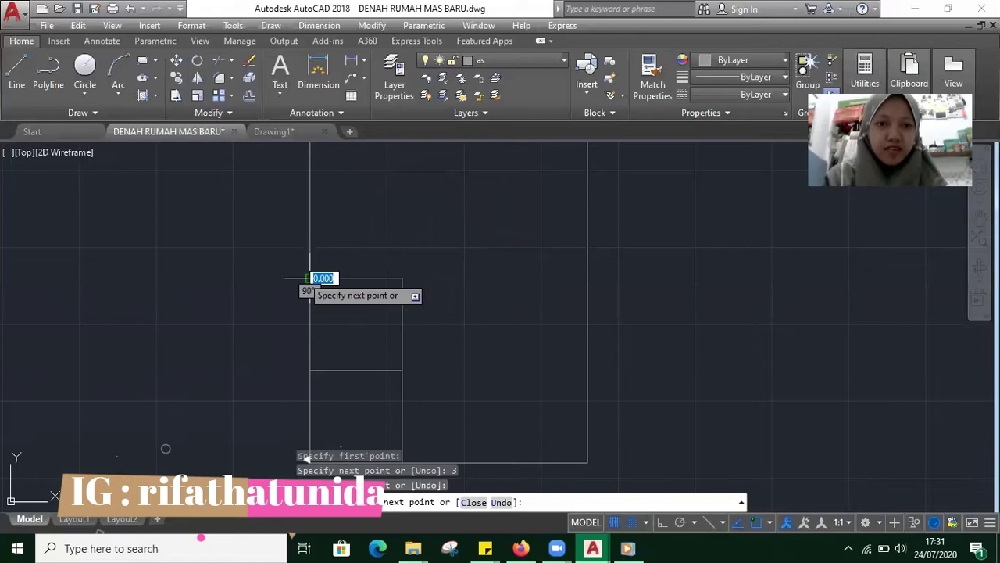
key(Escape)
- Draw a third 3 by 3 room above the second with a line 3 units up and 3 units left to the outline
scroll(433, 253, down, 1)
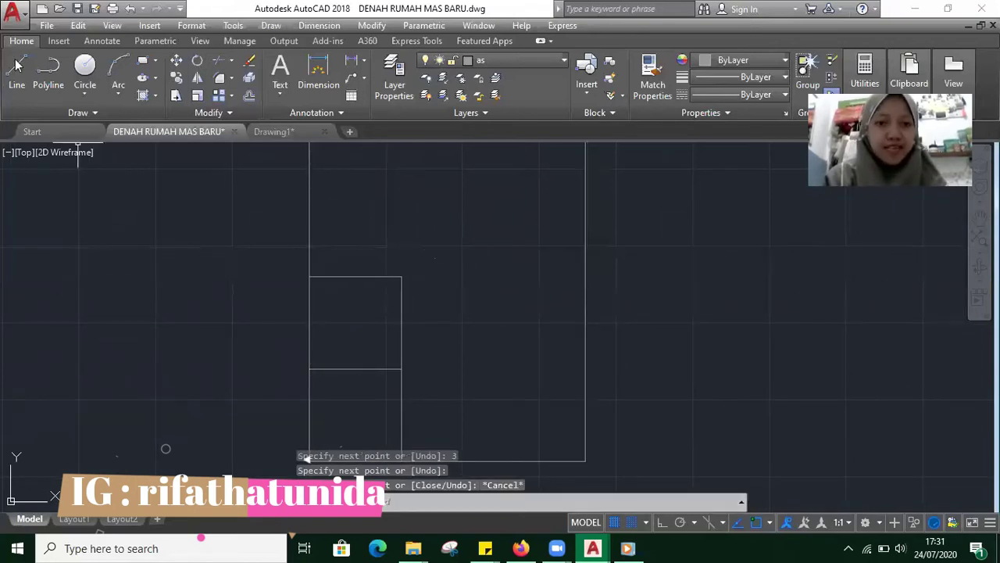
key(Return)
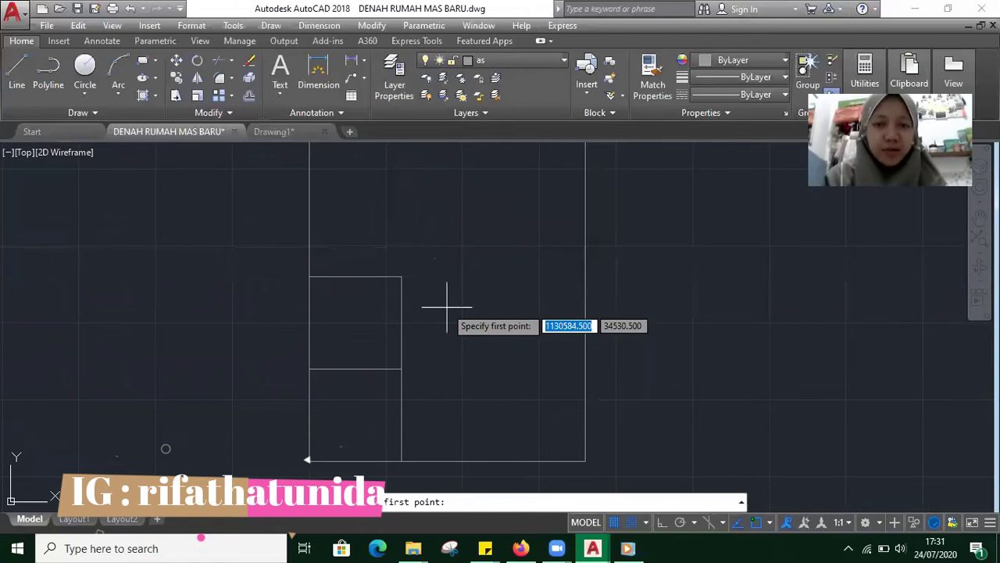
click(402, 276)
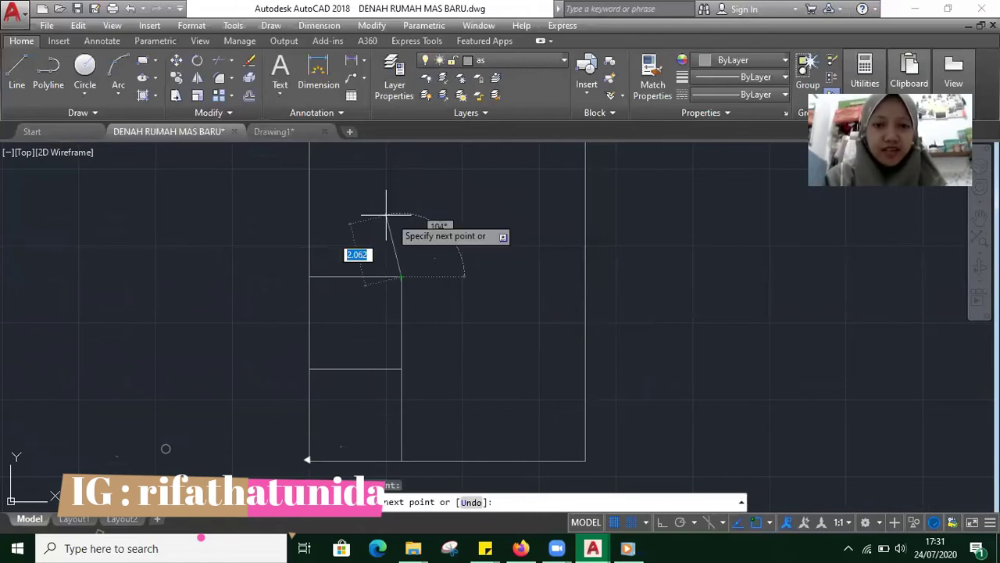
text(3)
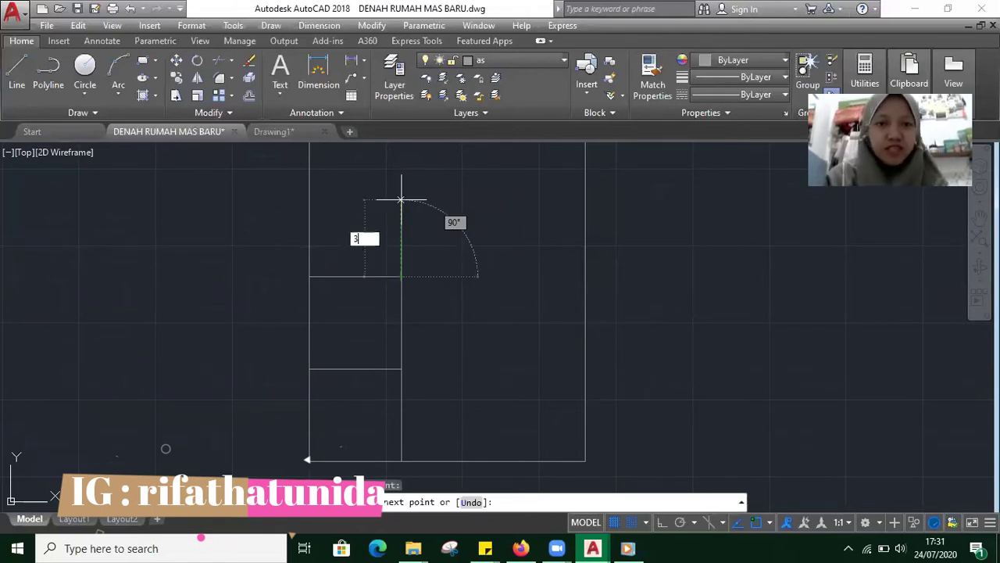
key(Return)
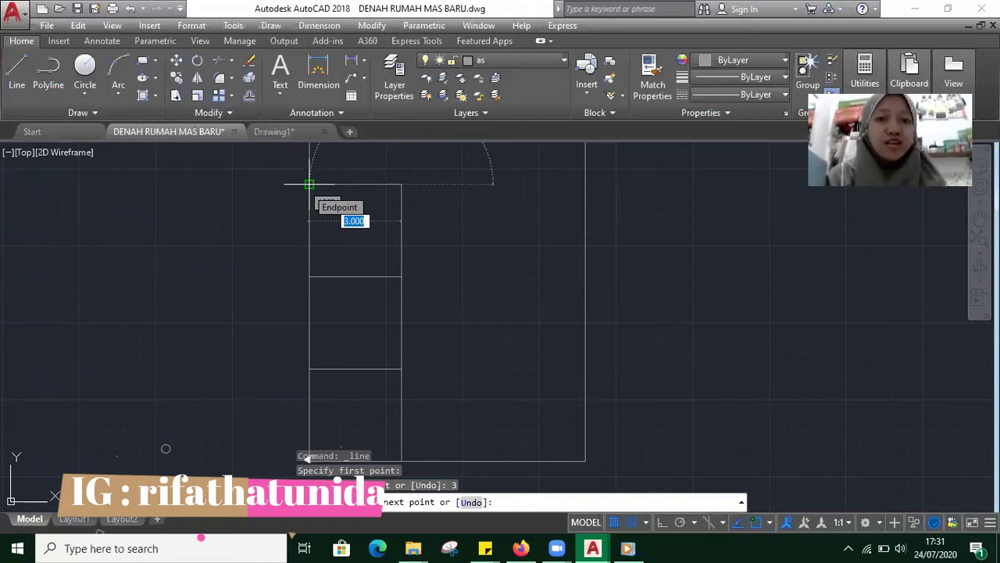
click(310, 185)
key(Escape)
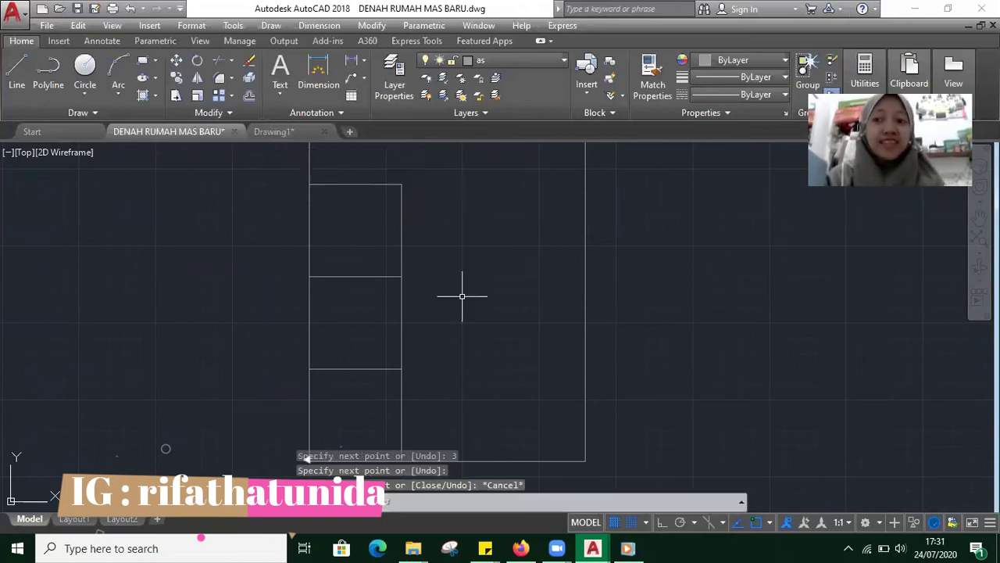
- Draw a horizontal line from the third room's upper-right corner across to the outline's right side
scroll(447, 274, down, 2)
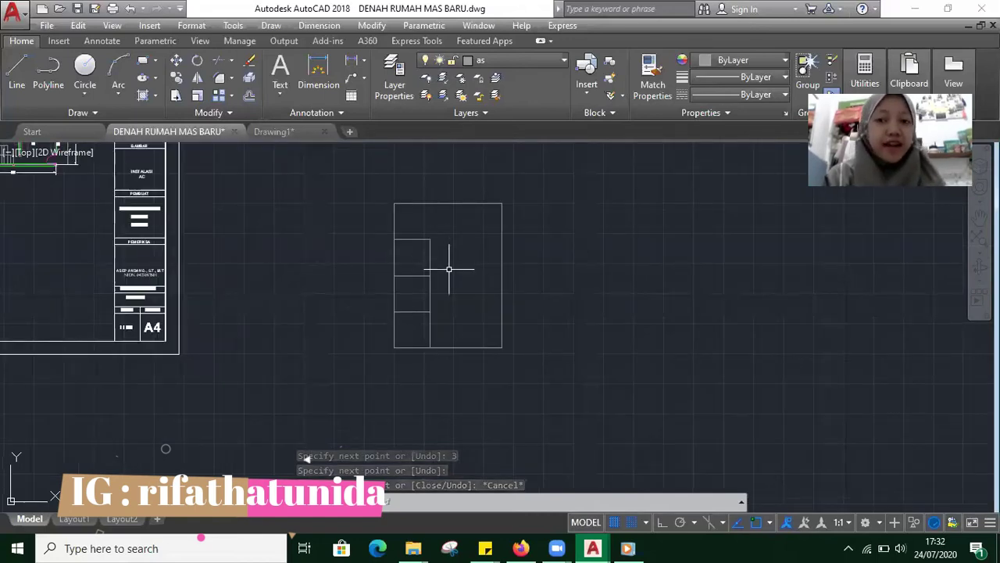
scroll(456, 264, down, 2)
scroll(440, 241, up, 3)
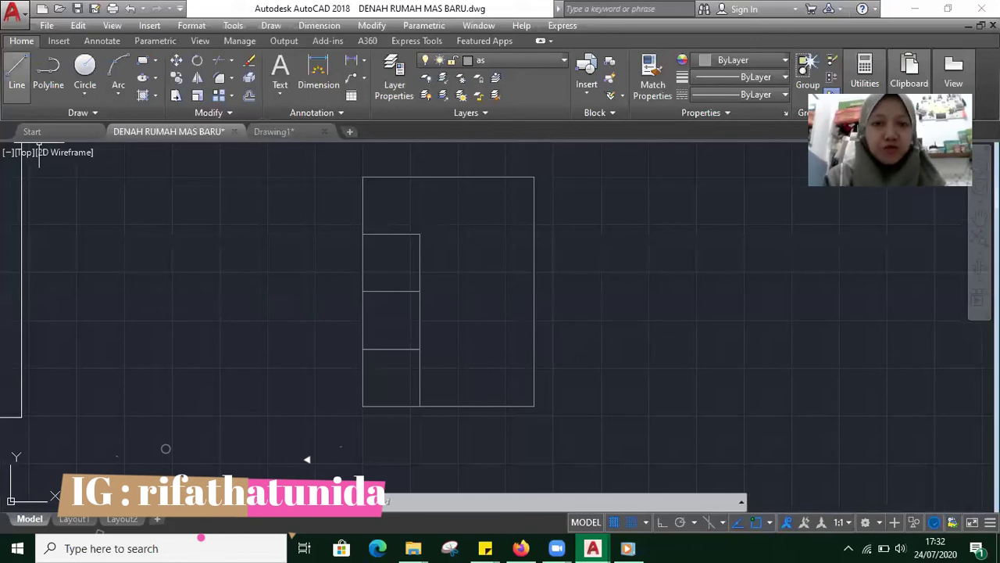
text(l)
key(Return)
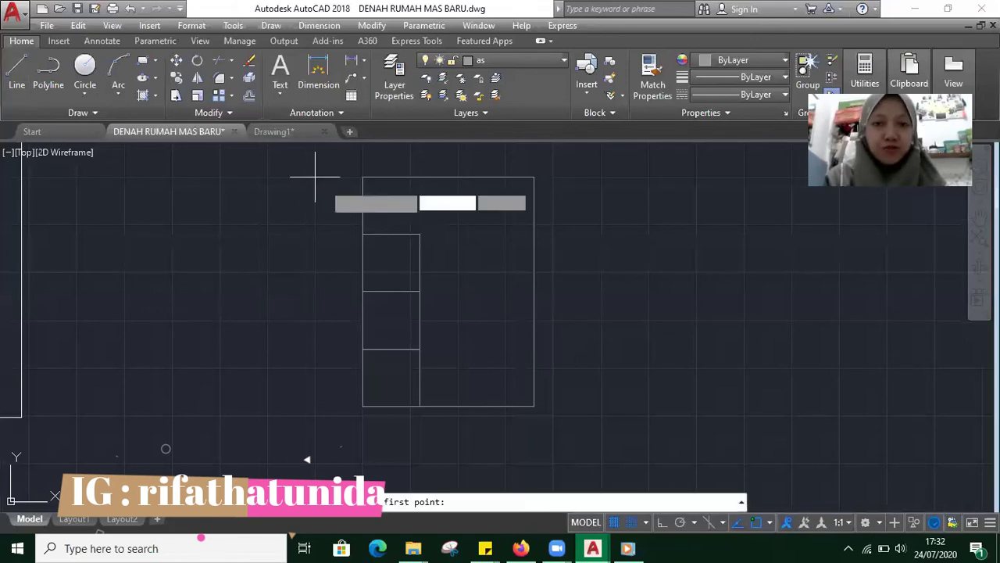
click(419, 233)
scroll(527, 233, up, 2)
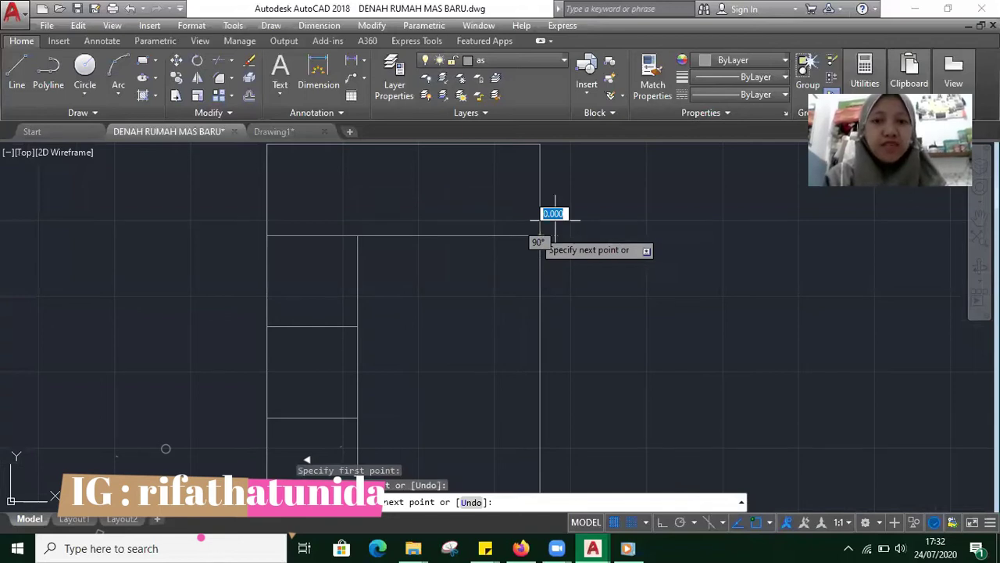
key(Escape)
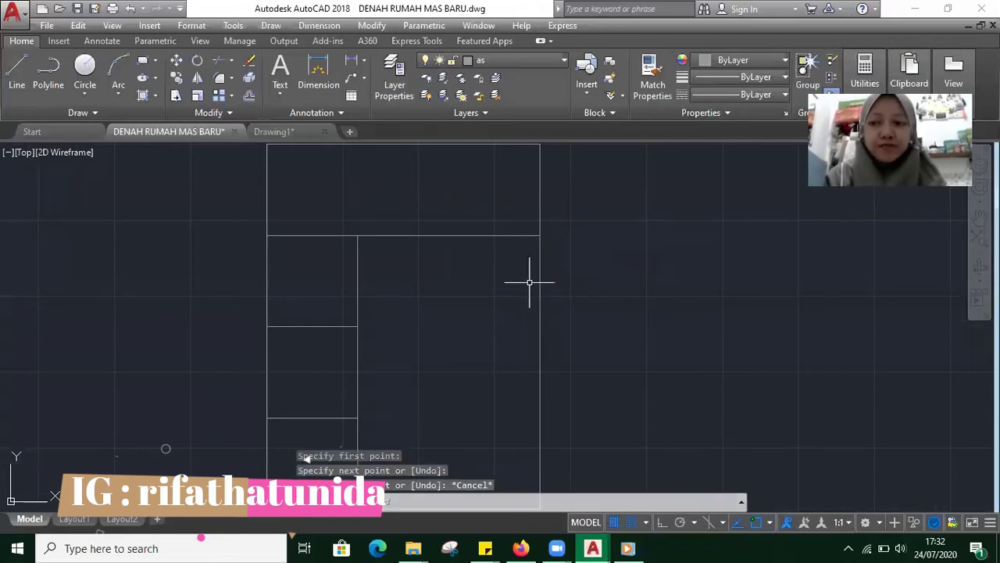
- Draw a 4-unit horizontal line leftward from the outline's right side, level with the second room's upper edge
scroll(530, 282, down, 4)
middle_drag(583, 299, 535, 257)
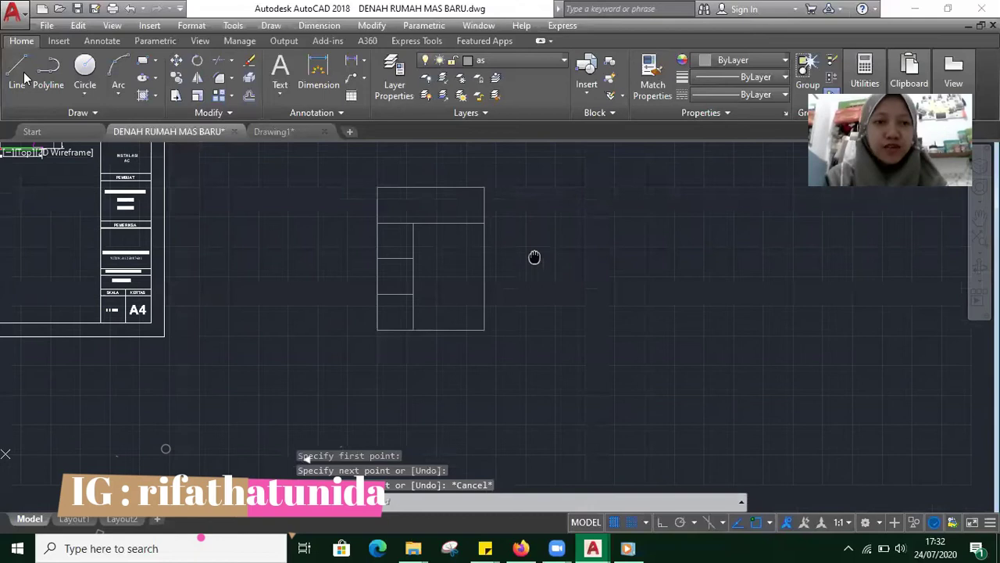
key(Return)
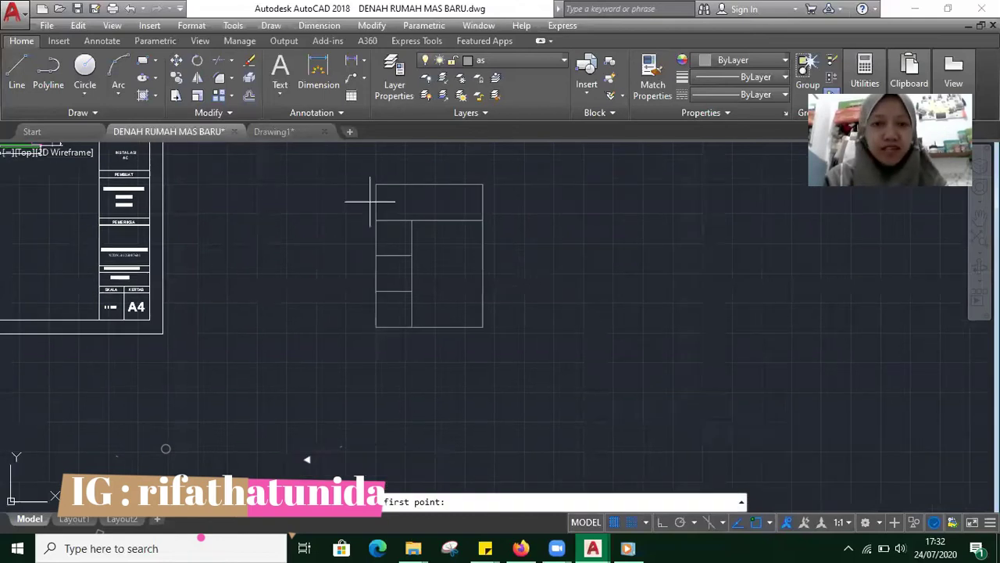
scroll(455, 252, up, 4)
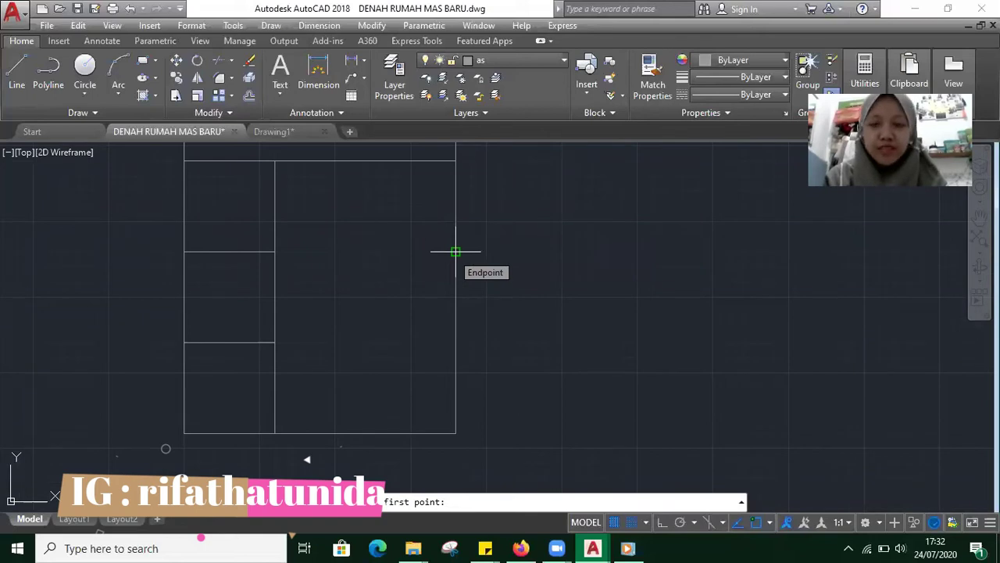
click(455, 251)
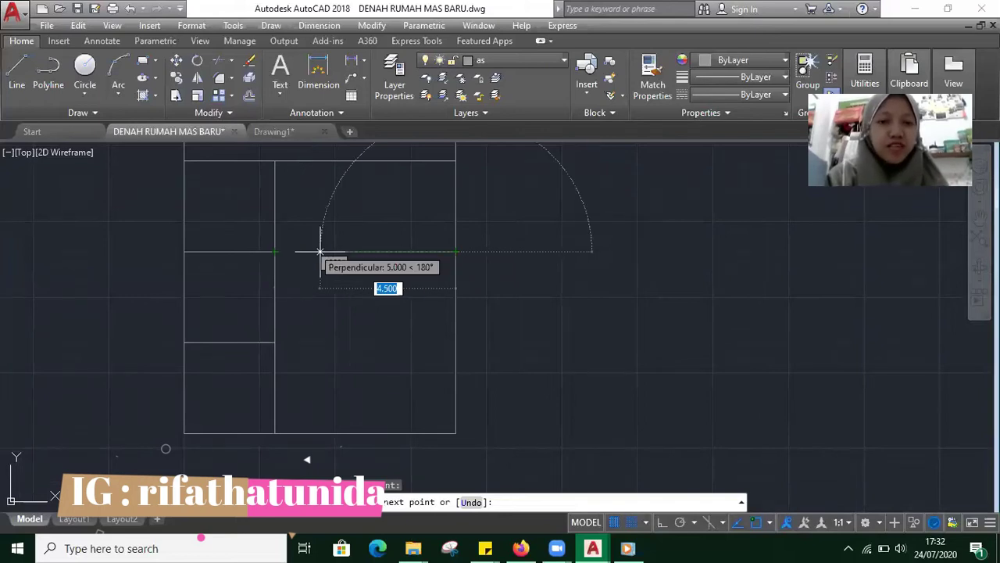
scroll(320, 252, down, 2)
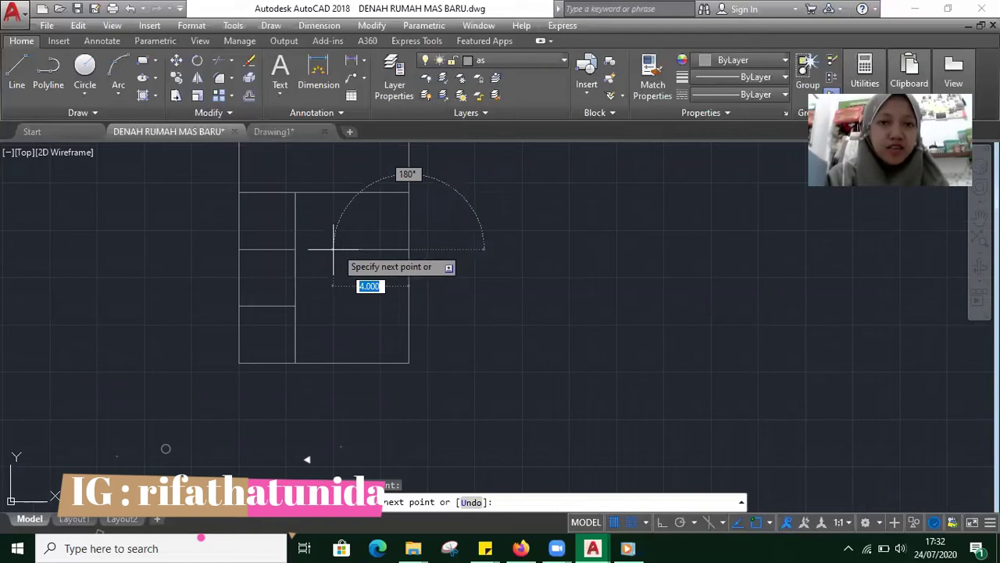
scroll(334, 248, up, 4)
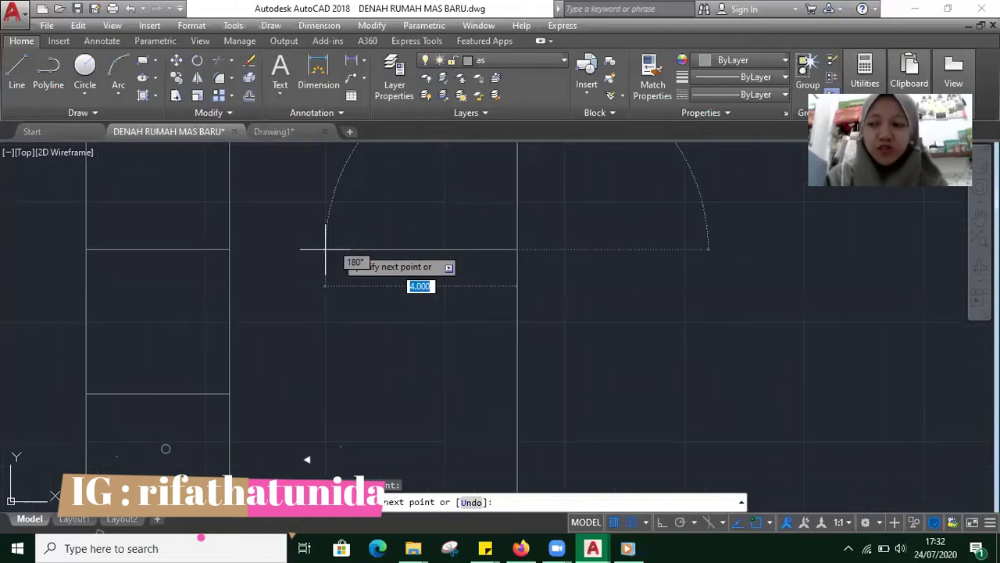
scroll(325, 250, down, 2)
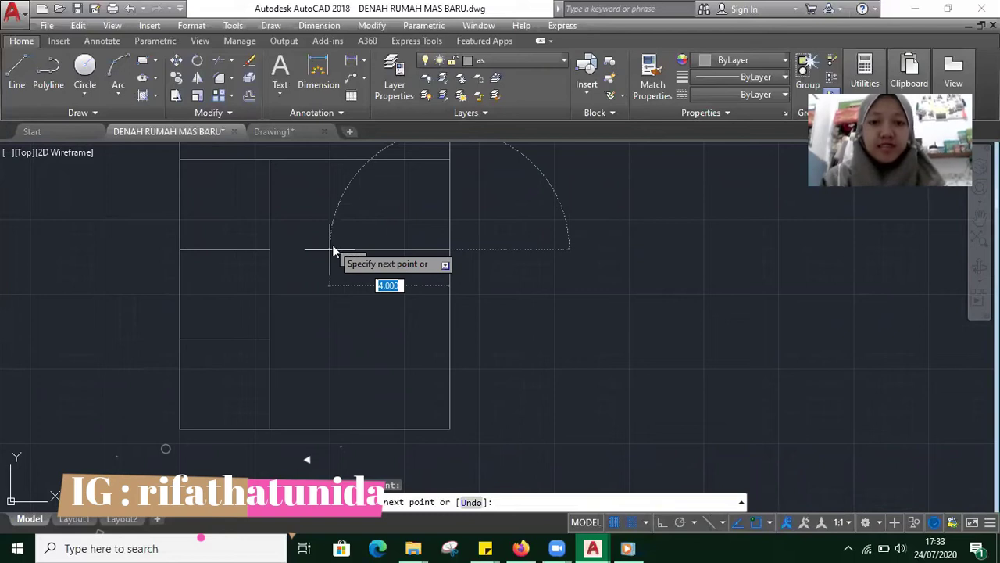
text(4)
key(Return)
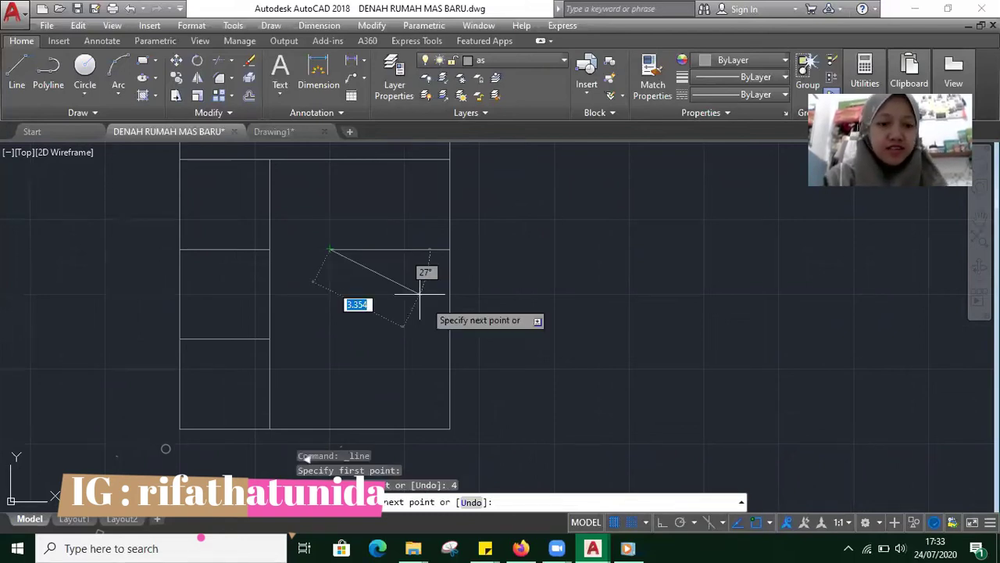
key(Escape)
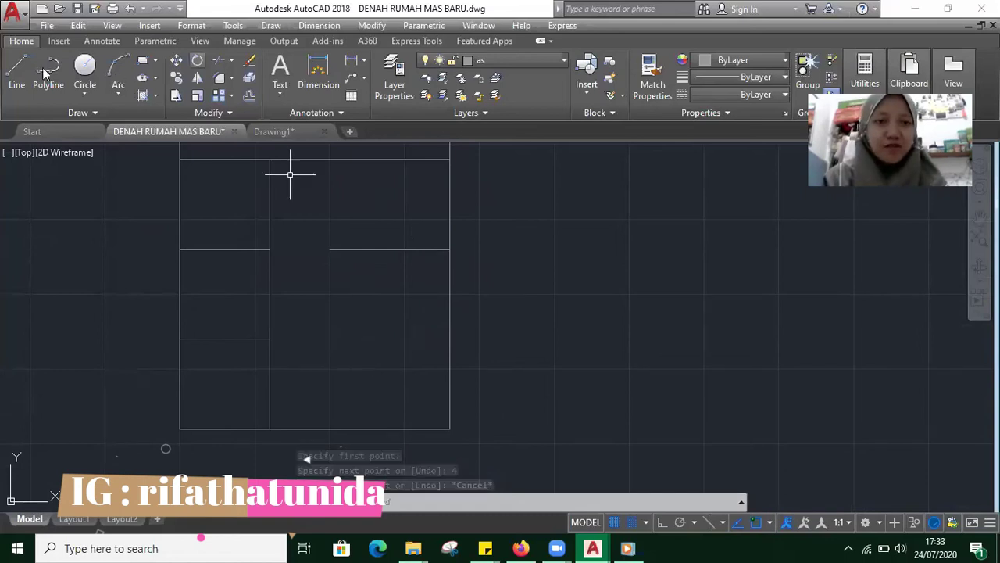
click(18, 65)
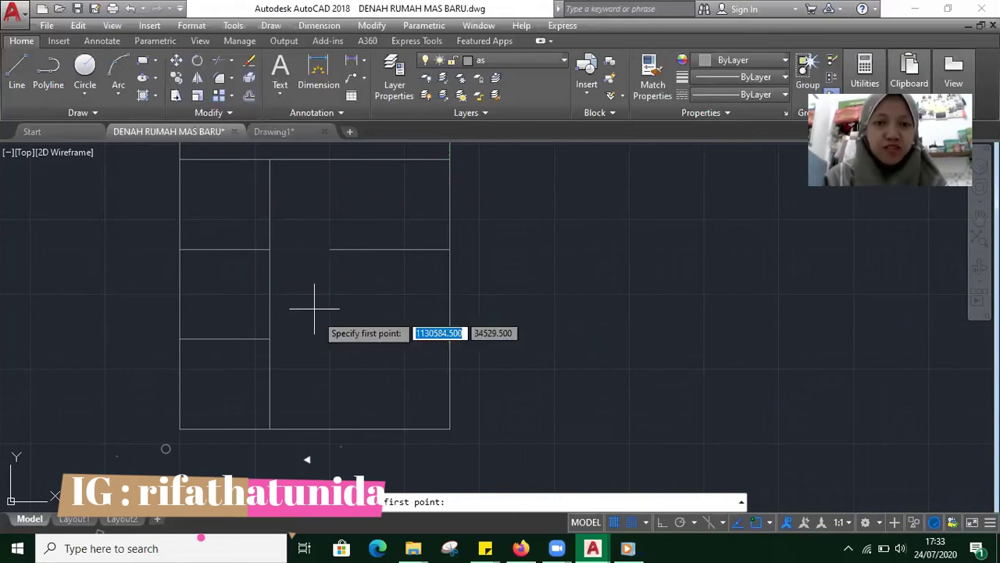
key(Escape)
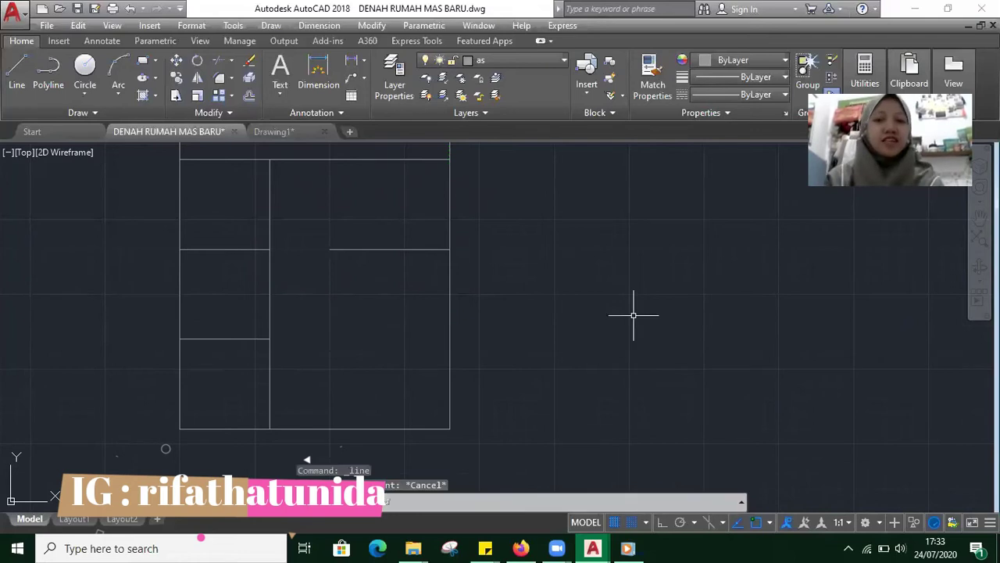
scroll(634, 316, down, 2)
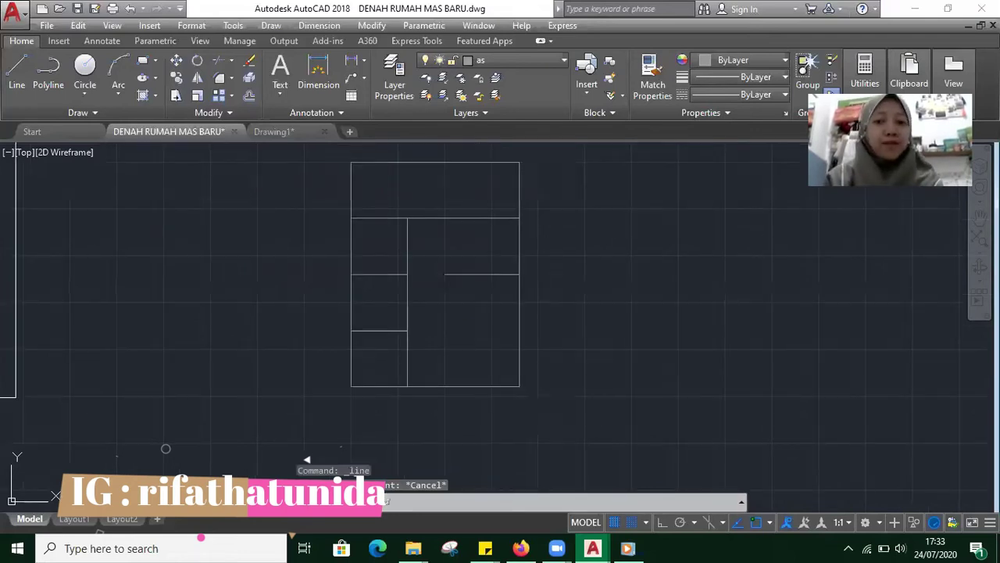
middle_drag(474, 269, 494, 280)
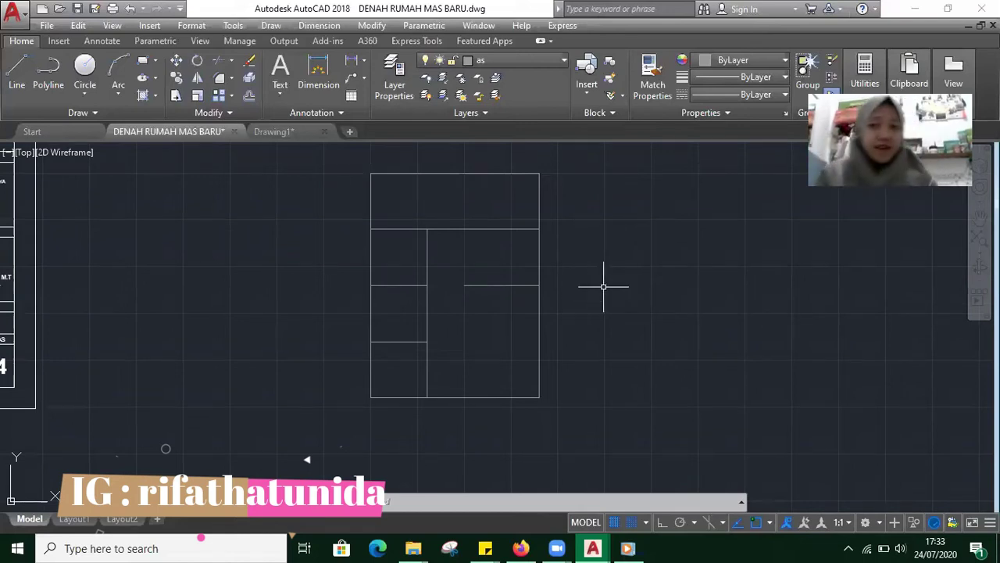
- Make dinding the current layer
click(558, 62)
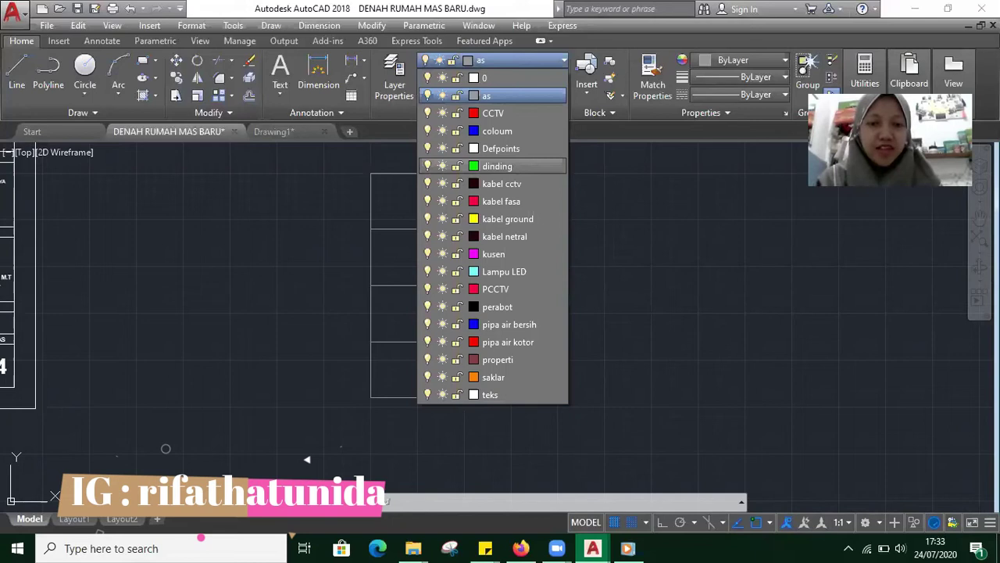
click(497, 165)
scroll(400, 402, up, 3)
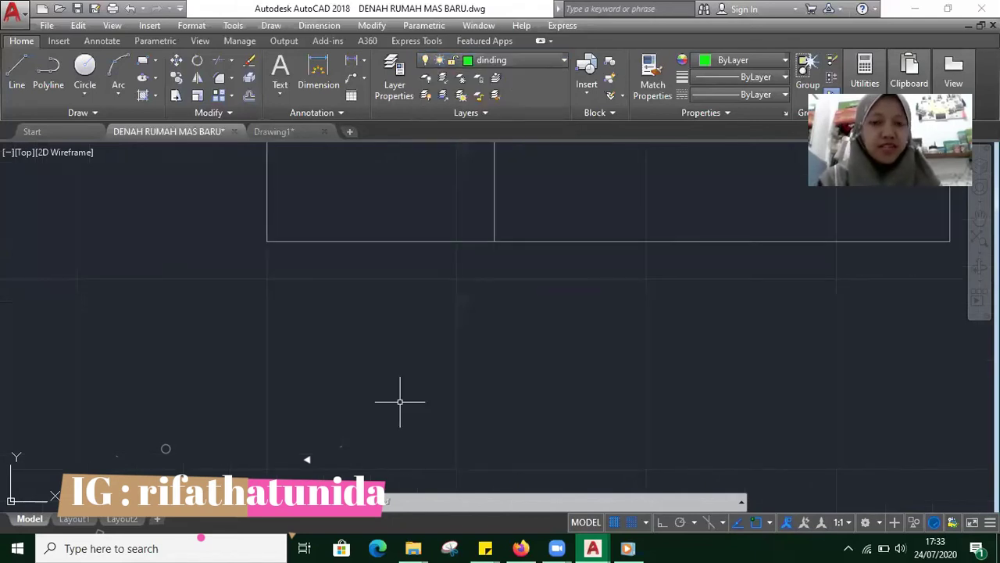
scroll(400, 401, down, 2)
scroll(298, 322, up, 2)
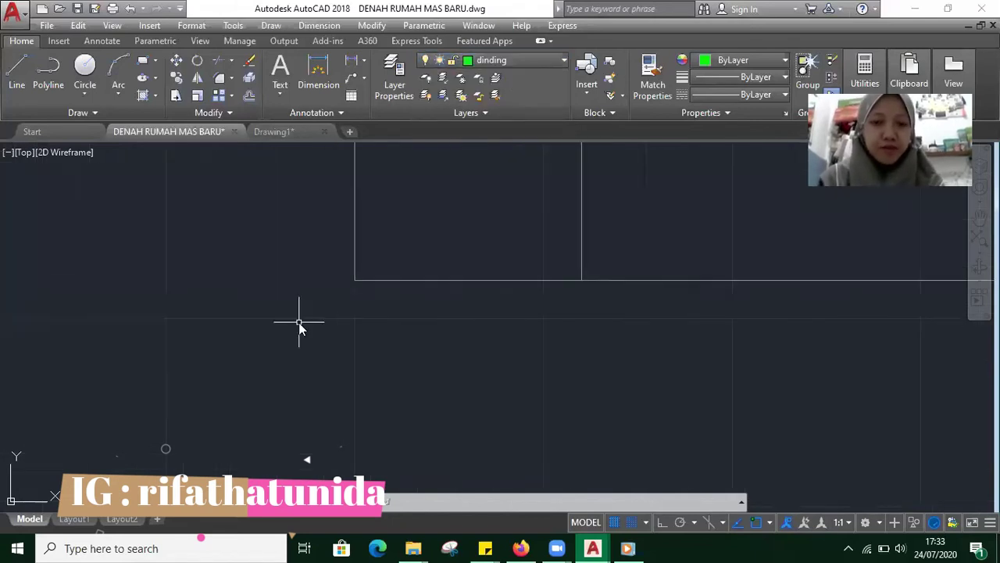
- Start a multiline with a scale of 0.15 and Zero justification
text(m)
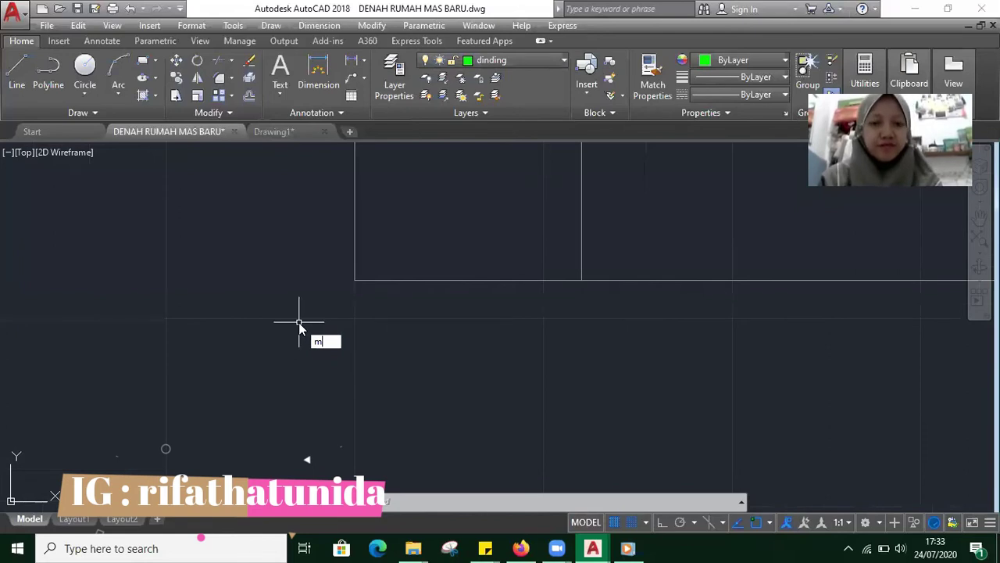
text(l)
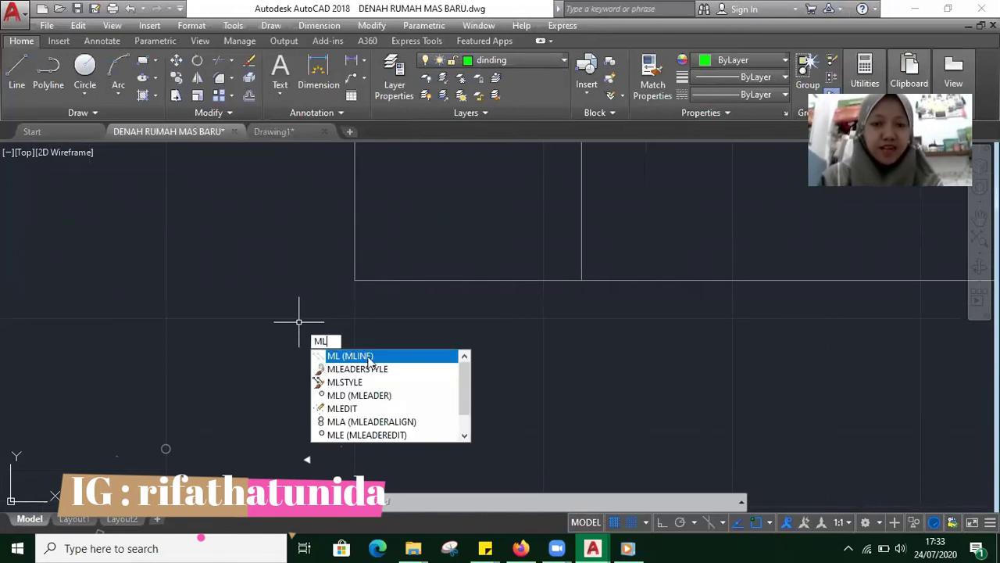
click(369, 357)
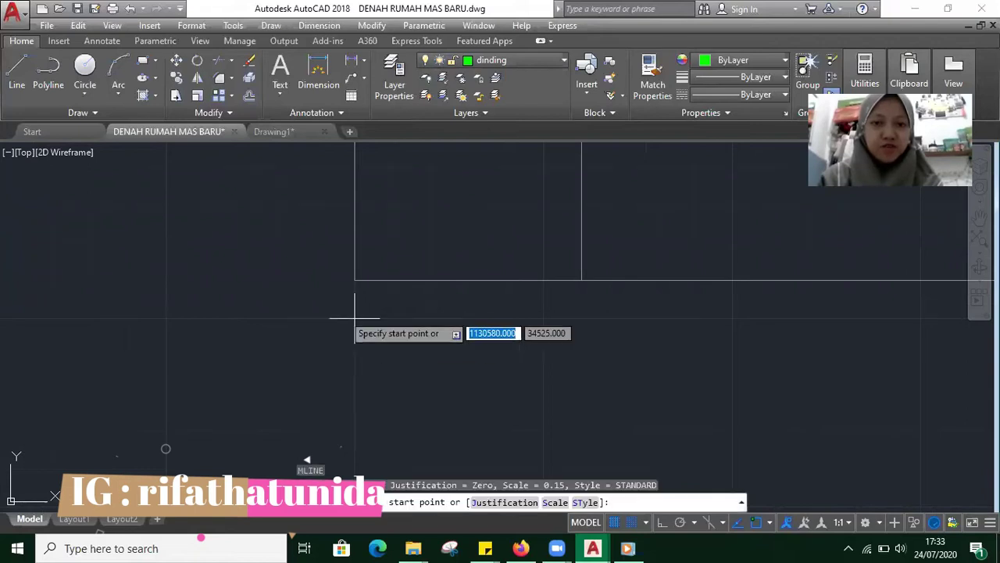
text(s)
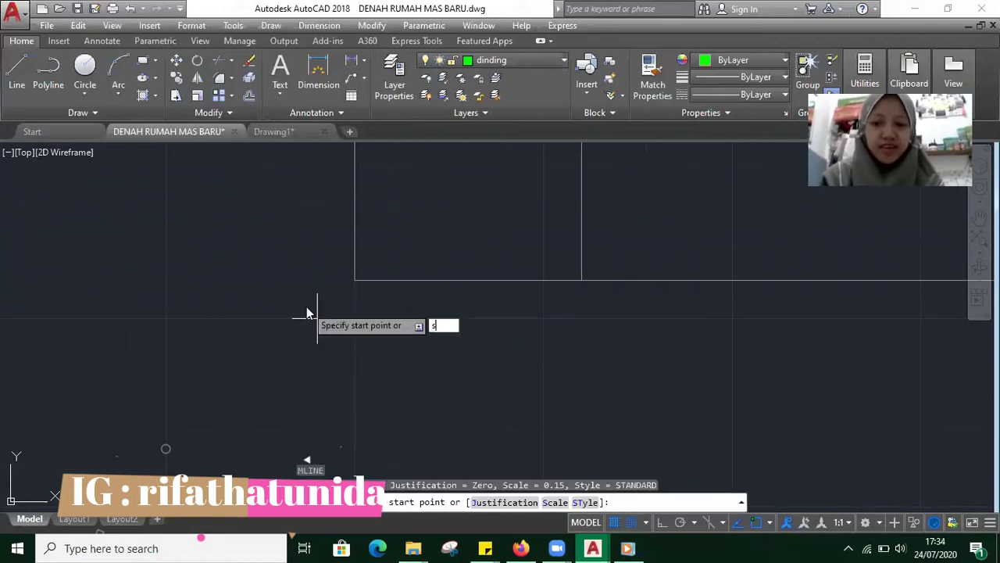
key(Return)
text(0.15)
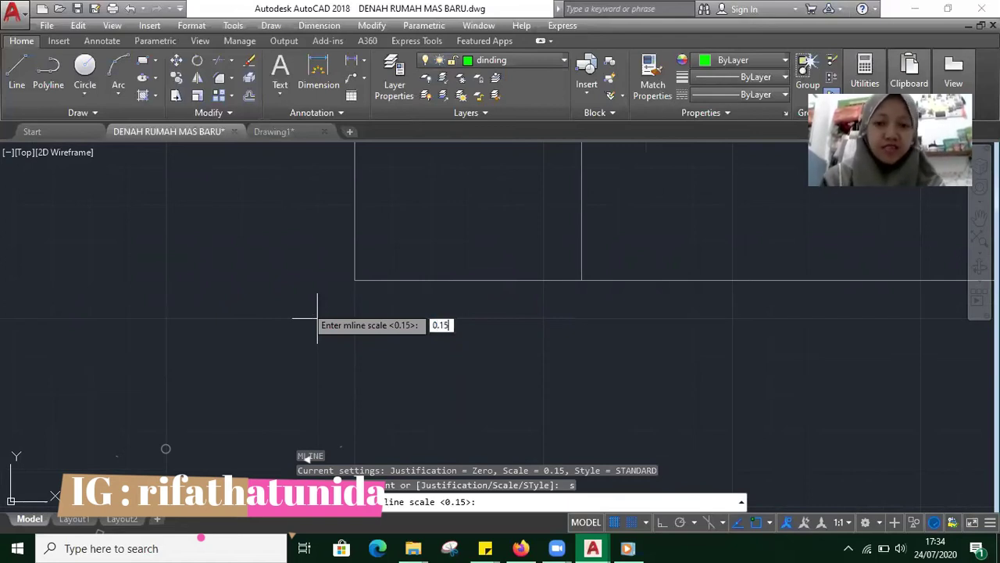
key(Return)
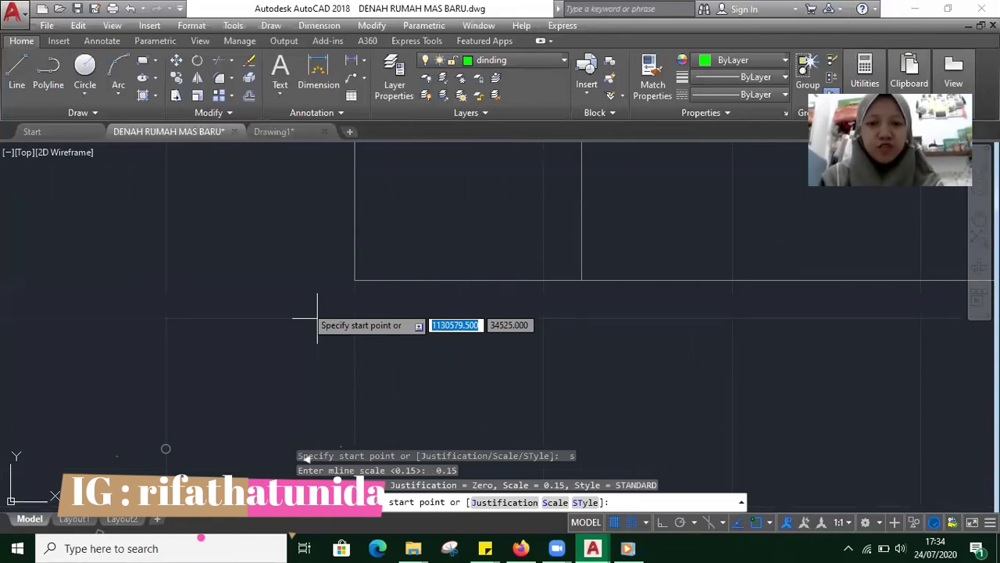
text(j)
key(Return)
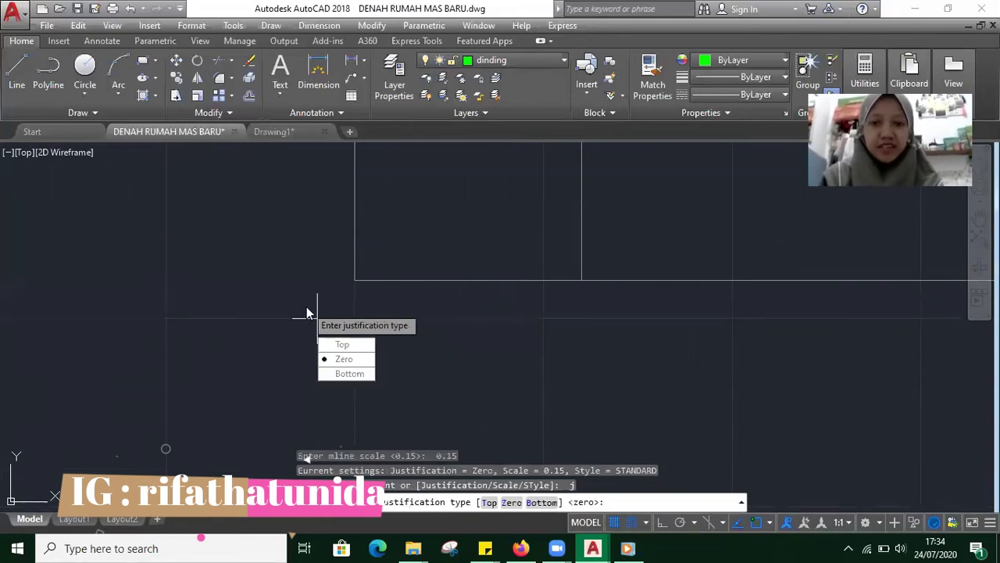
key(Down)
key(Down)
key(Return)
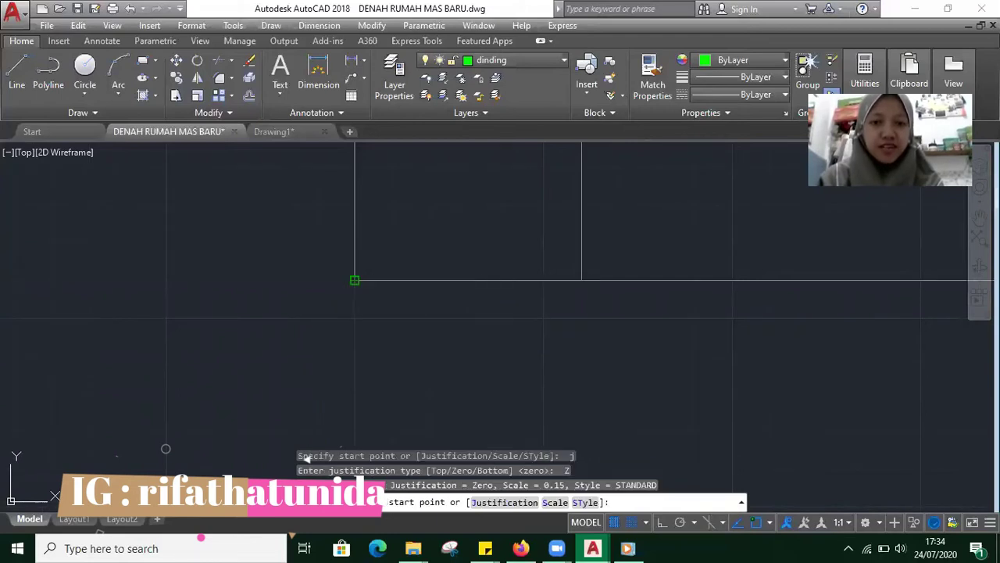
- Draw the double-line wall from the outline's lower-left corner through the interior axis junction to its lower-right corner
click(355, 282)
scroll(367, 200, down, 3)
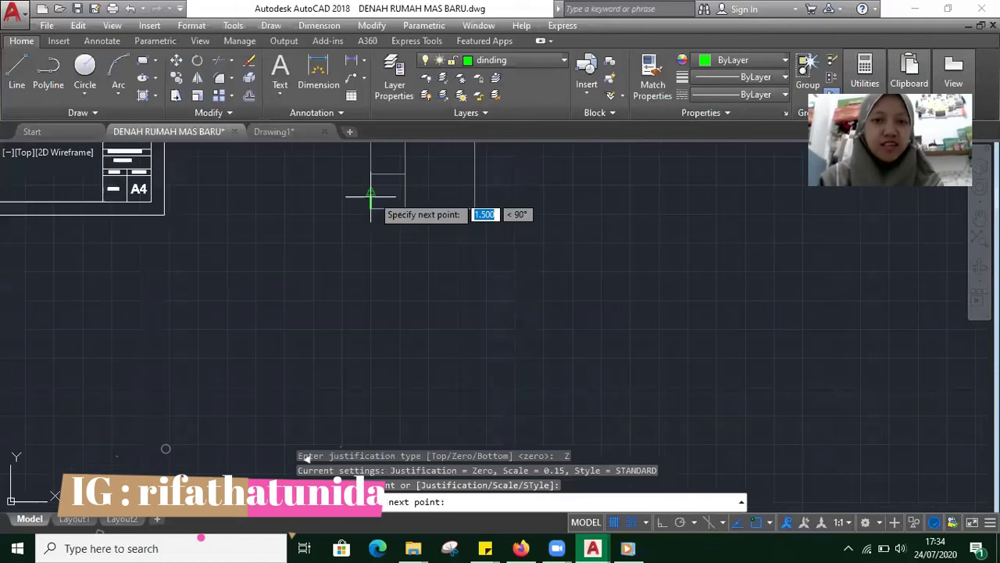
middle_drag(370, 195, 369, 222)
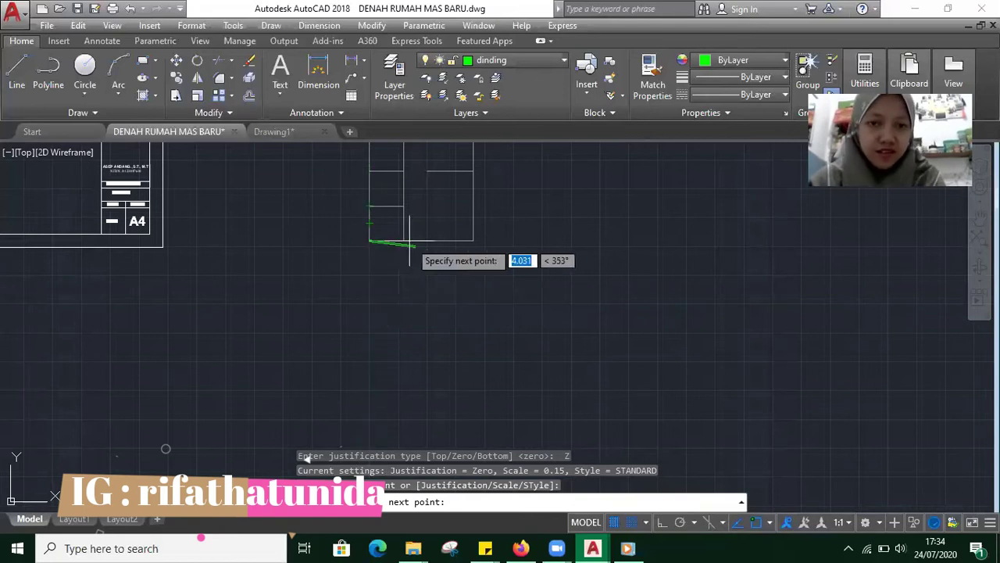
scroll(406, 235, up, 5)
scroll(317, 280, up, 2)
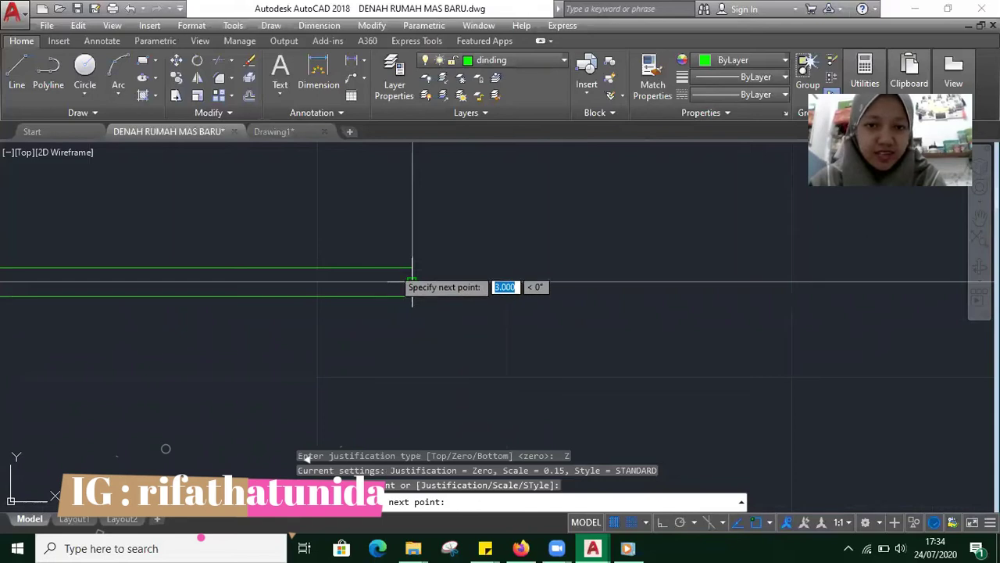
click(413, 281)
scroll(504, 274, down, 5)
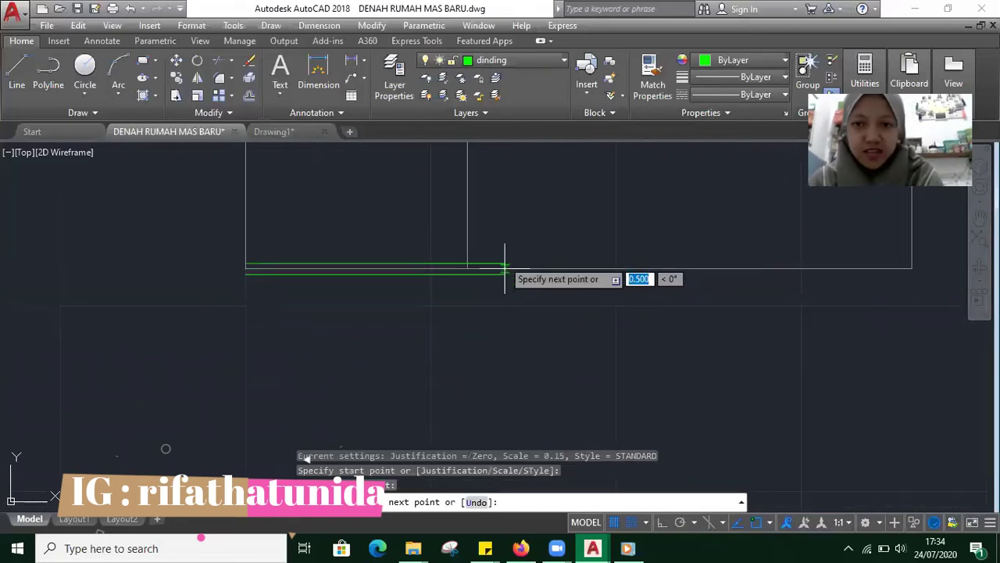
scroll(629, 262, down, 2)
scroll(688, 285, up, 5)
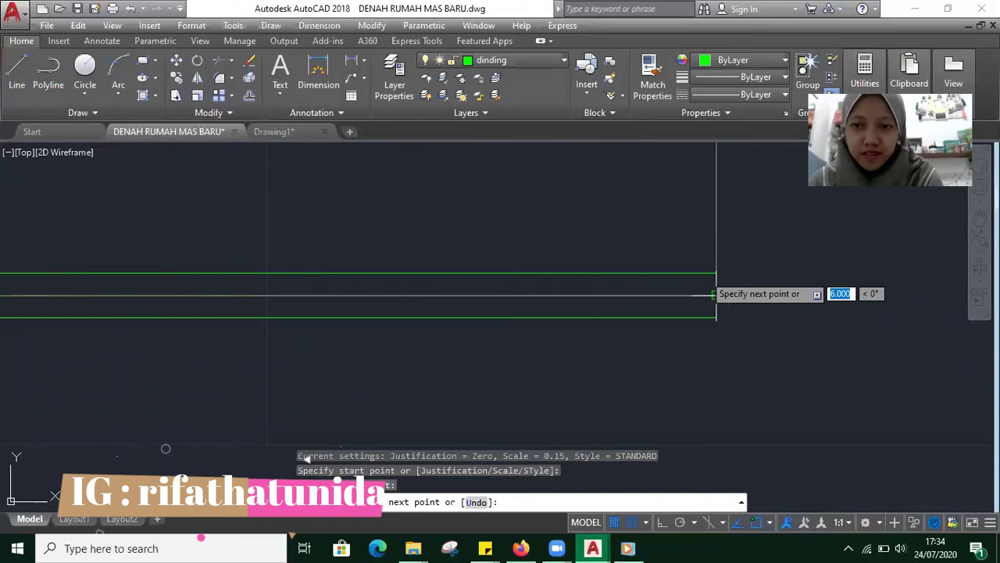
click(716, 295)
- Continue the wall up the outline's right side to its upper-right corner
scroll(706, 195, down, 4)
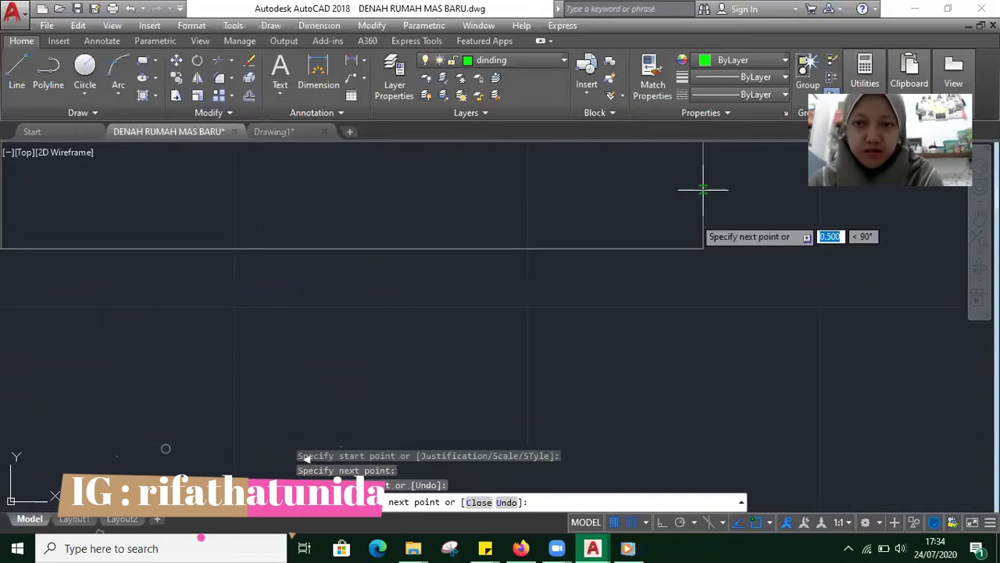
middle_drag(695, 217, 661, 378)
scroll(662, 215, up, 4)
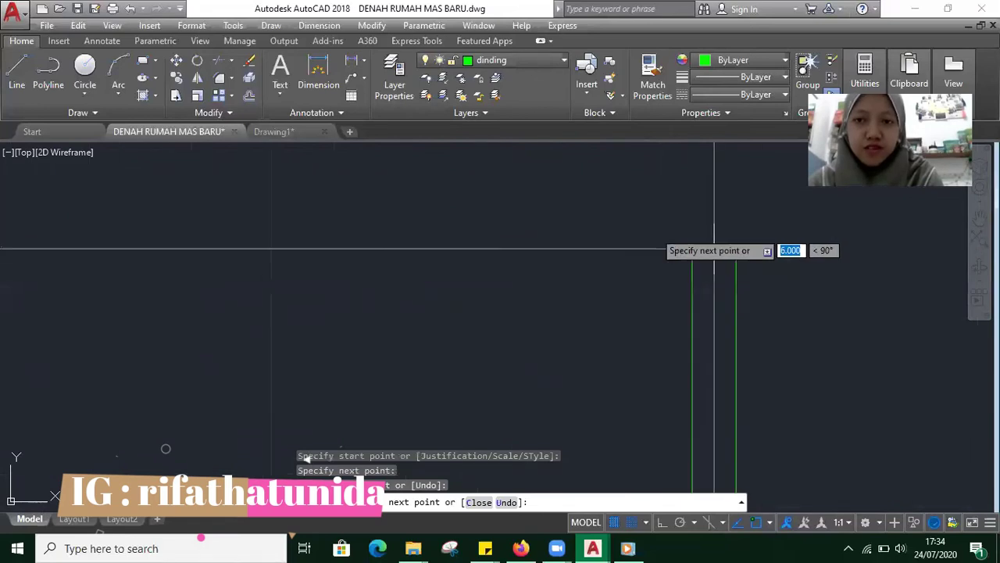
scroll(658, 213, down, 8)
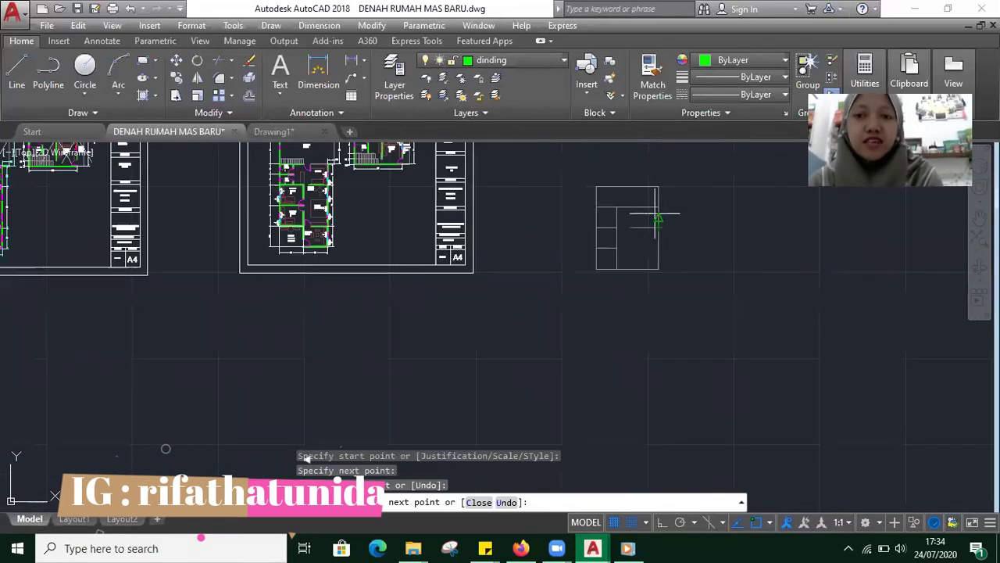
scroll(658, 212, up, 8)
click(583, 241)
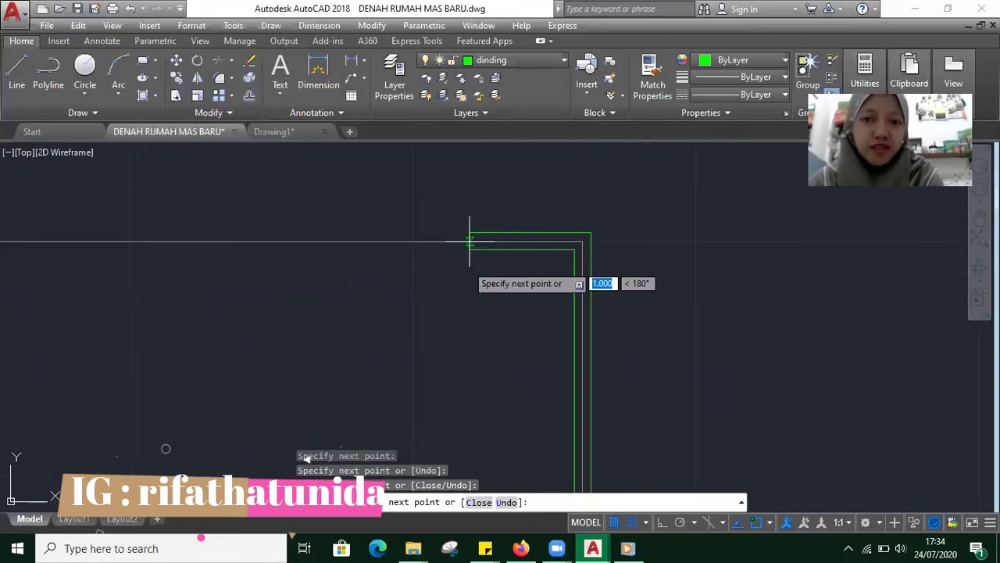
- Continue the wall 9 units along the outline's upper side and 12 units down to the lower-left corner, ending the multiline there
scroll(469, 243, down, 3)
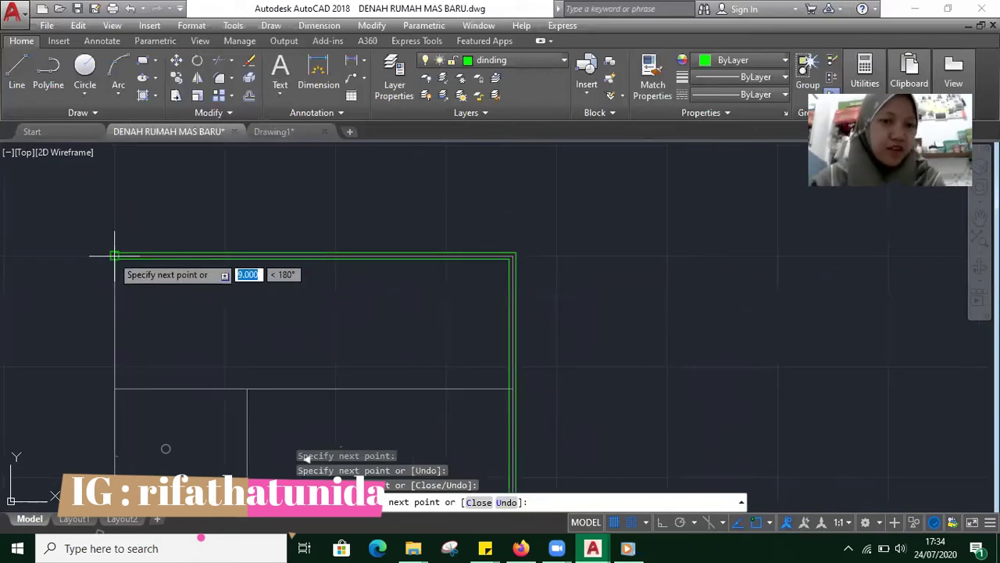
click(114, 255)
scroll(114, 255, down, 5)
scroll(181, 352, up, 5)
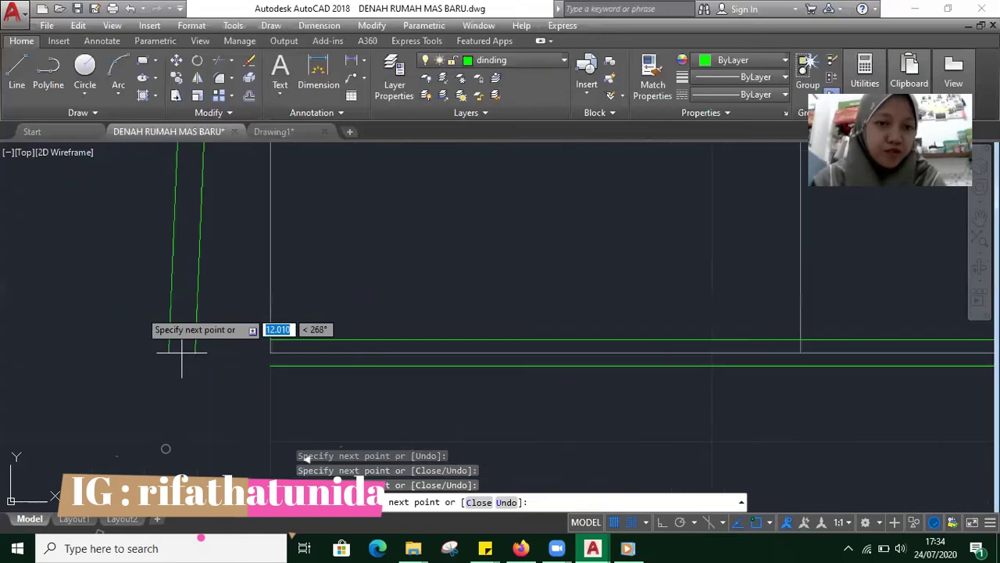
scroll(346, 378, up, 2)
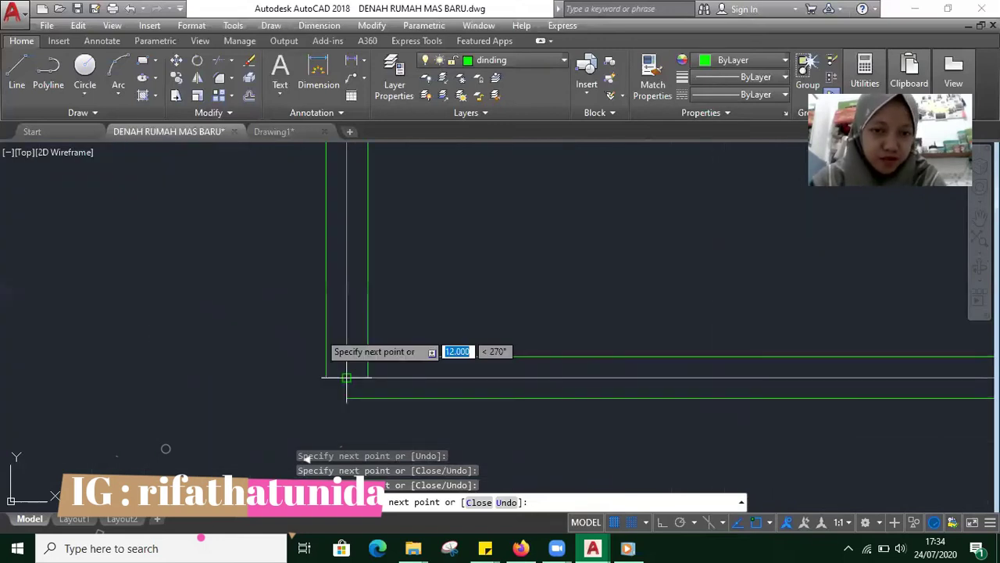
click(346, 377)
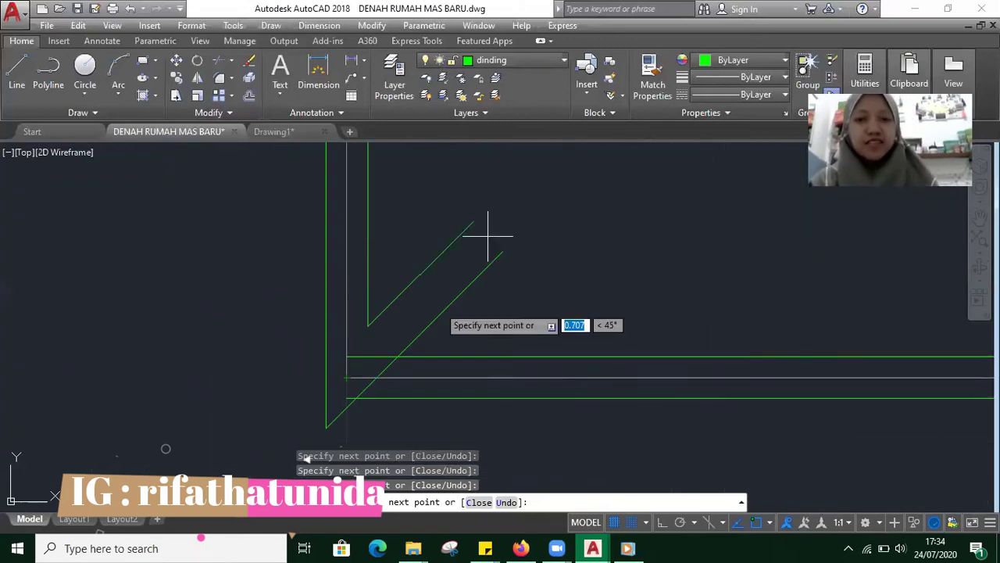
key(Escape)
- Start a new multiline for the interior walls, keeping the 0.15 scale and Zero justification
scroll(437, 306, down, 5)
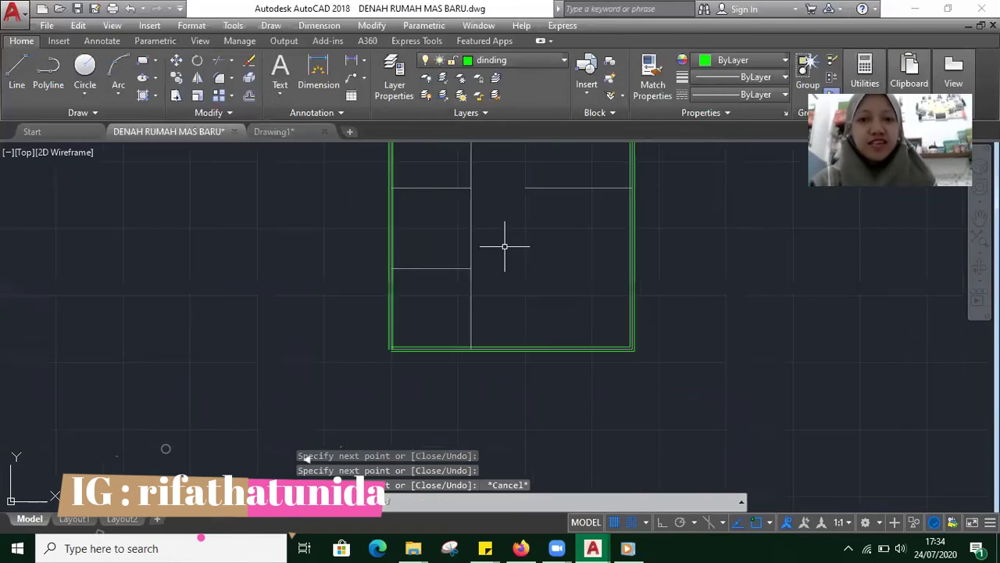
scroll(504, 246, up, 2)
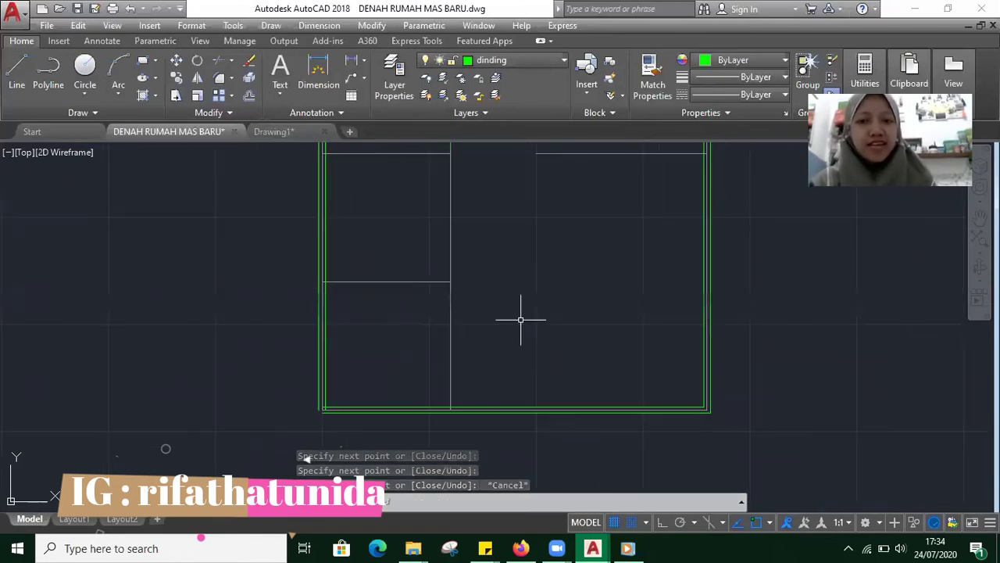
scroll(521, 320, down, 1)
scroll(474, 407, up, 8)
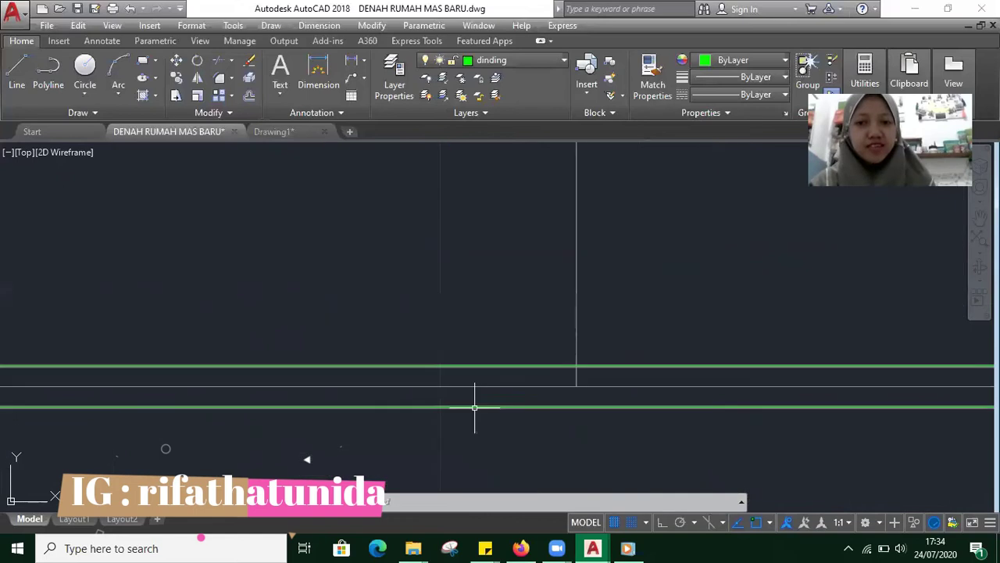
scroll(474, 408, down, 2)
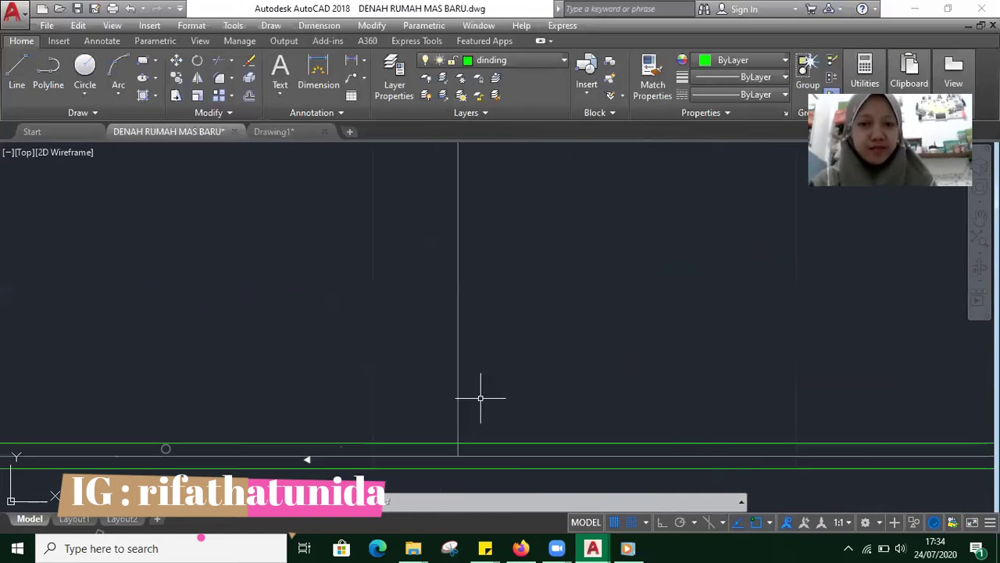
middle_drag(480, 398, 524, 324)
text(ml)
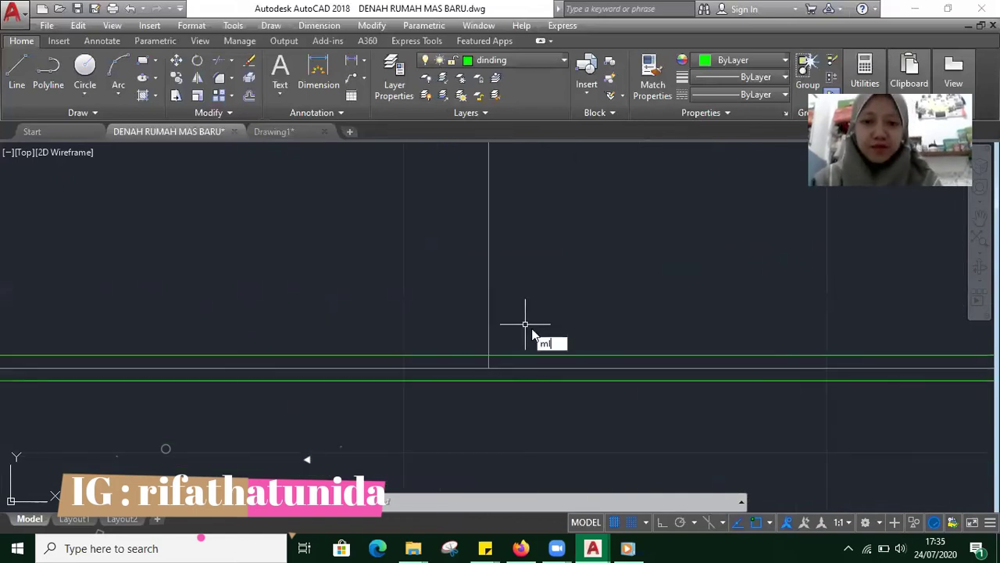
key(Return)
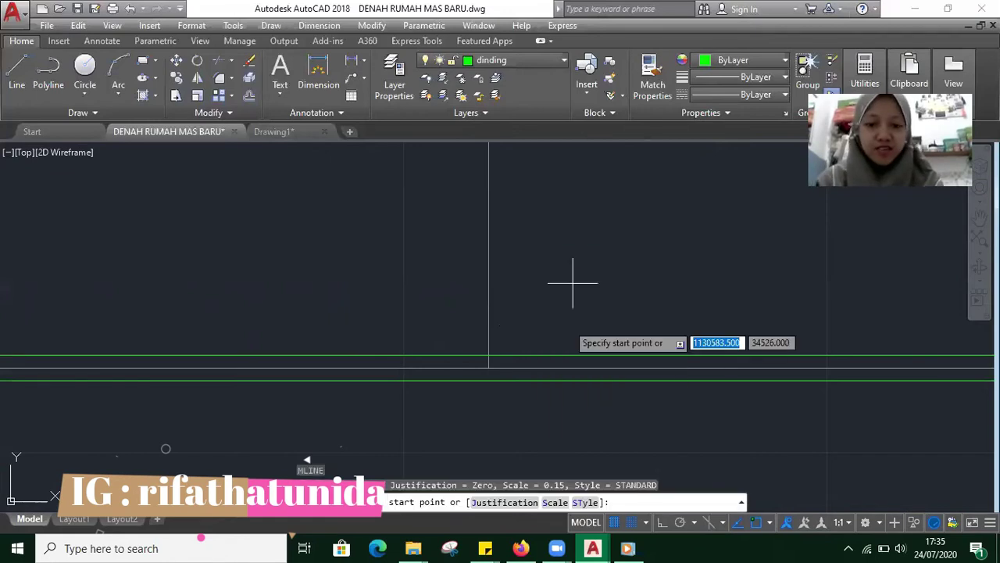
text(s)
key(Return)
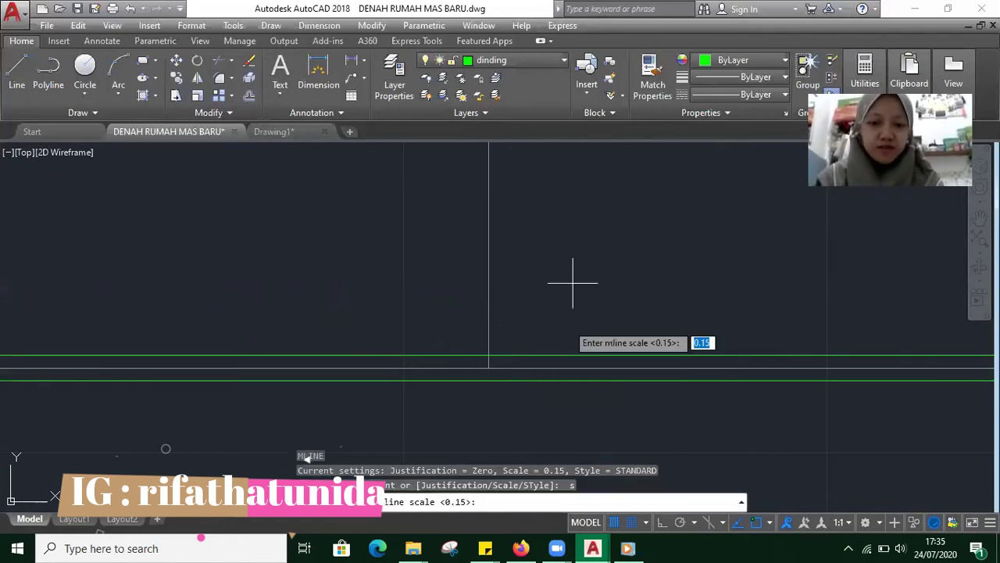
key(Return)
text(j)
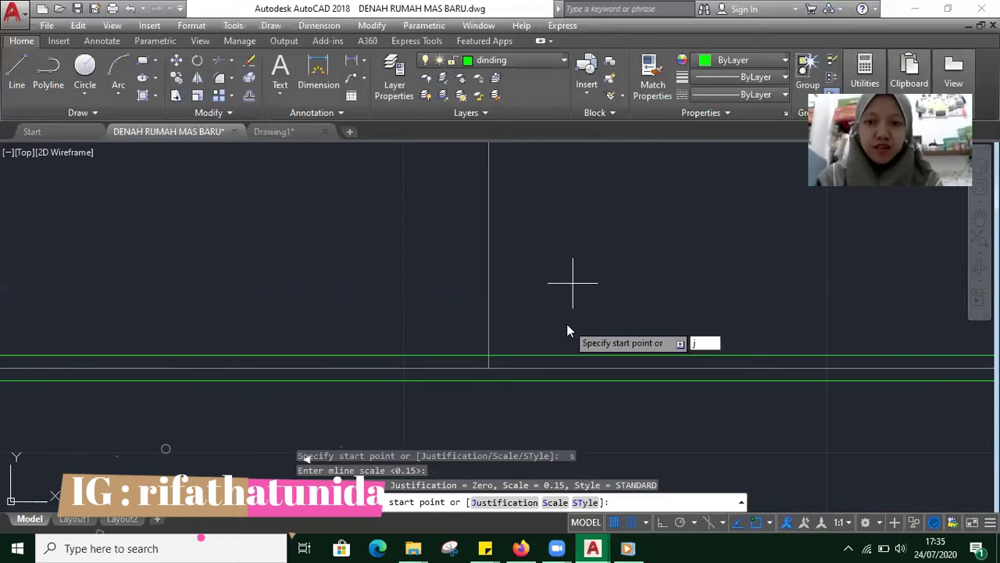
key(Return)
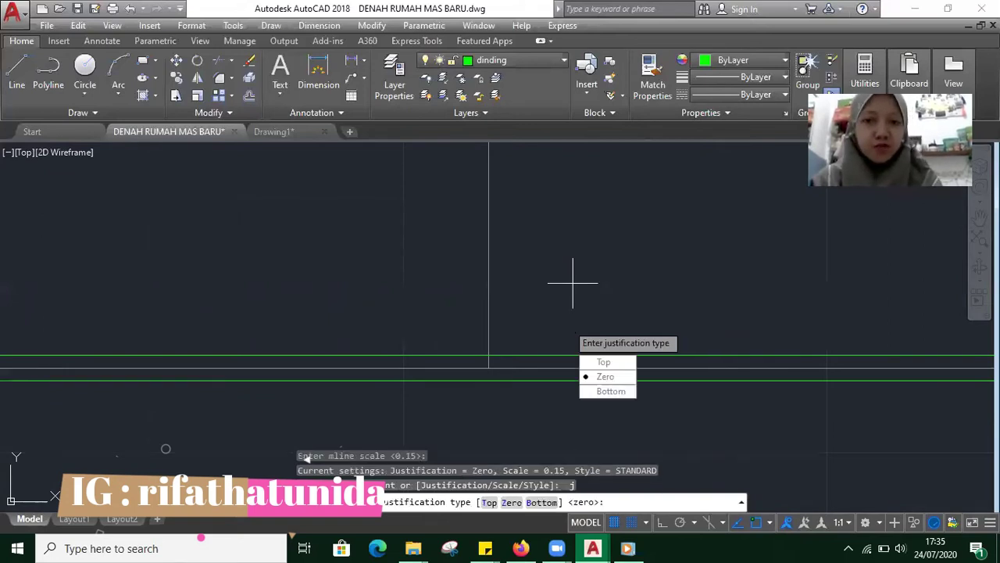
key(Return)
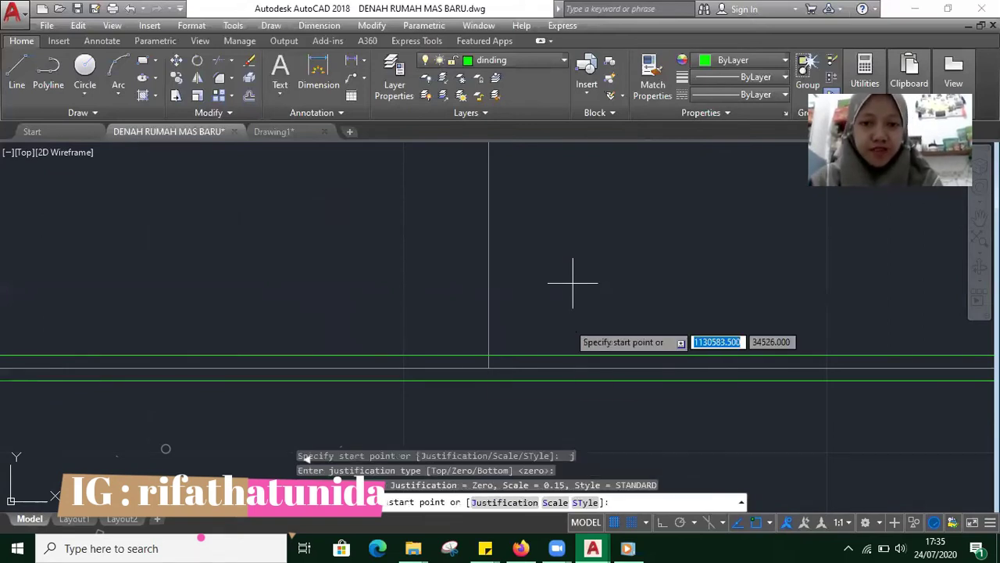
- Draw the lower-left room's wall from the bottom axis junction up to the first horizontal axis and 3 units left to the outer wall
click(489, 367)
scroll(489, 367, down, 3)
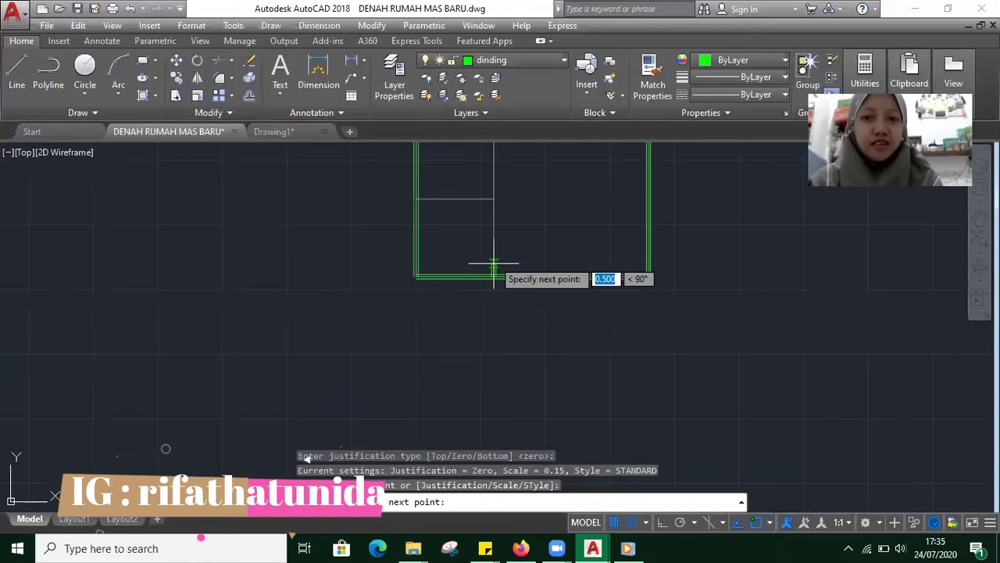
scroll(493, 265, up, 4)
click(492, 265)
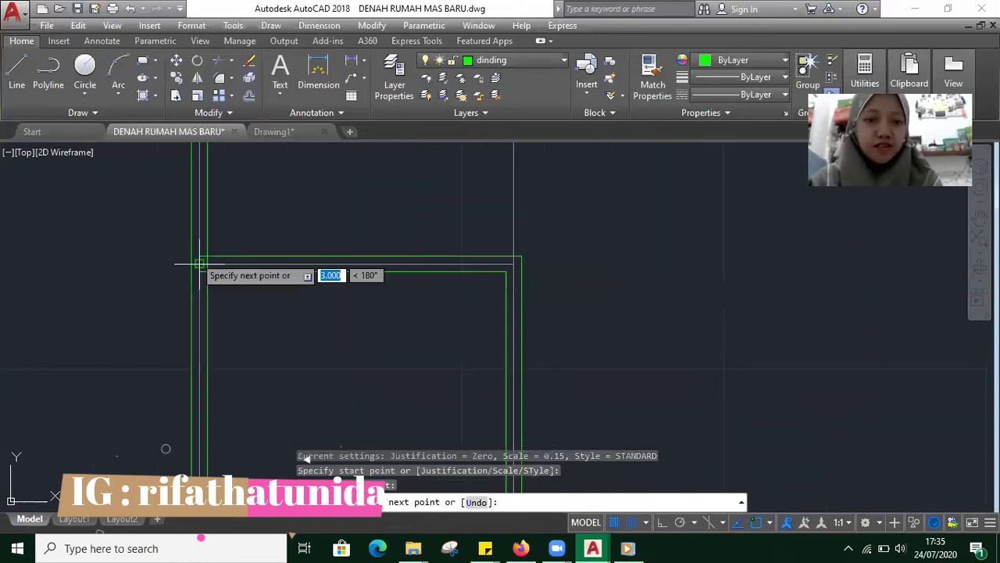
click(252, 264)
key(Escape)
scroll(353, 275, down, 5)
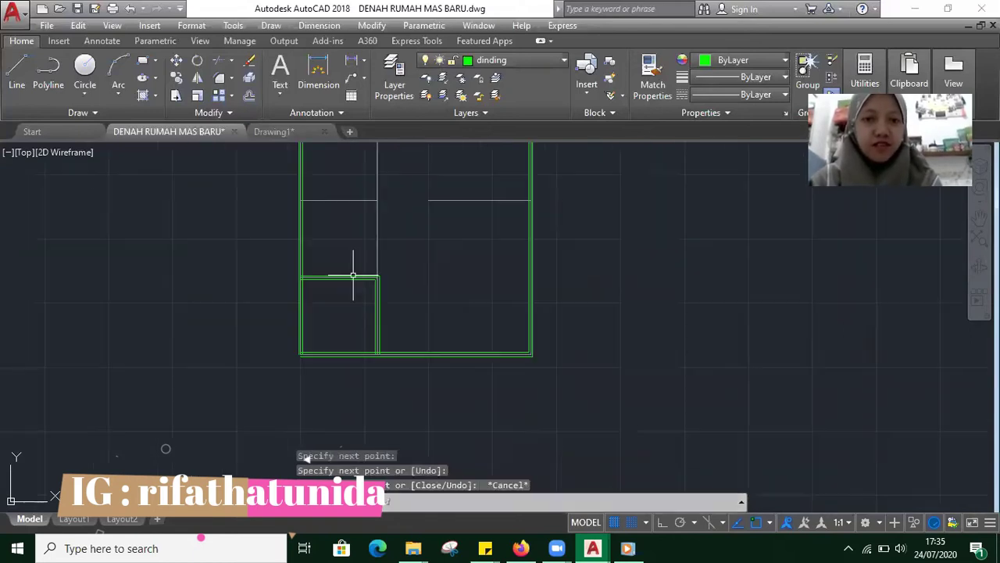
scroll(383, 277, up, 3)
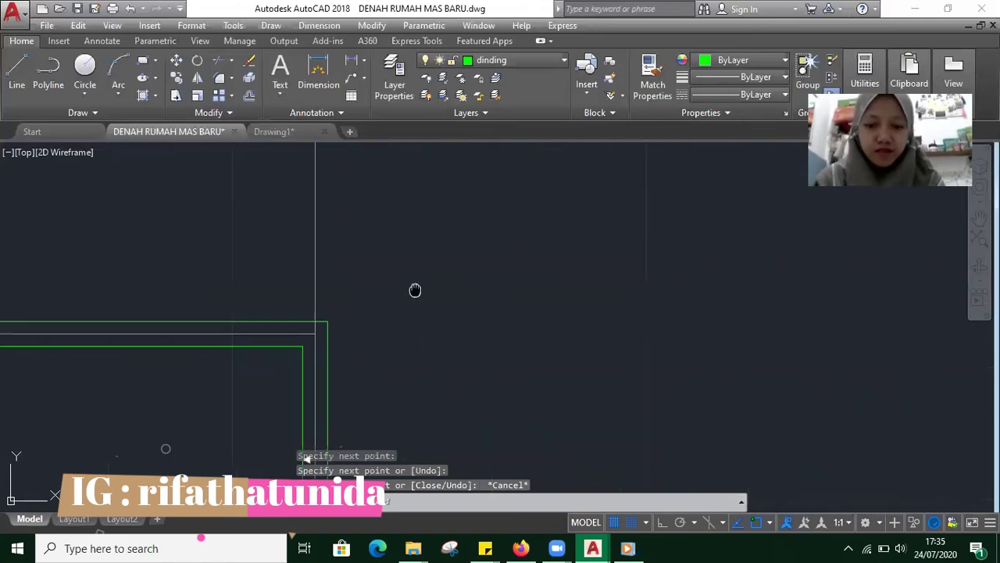
middle_drag(415, 288, 645, 290)
text(ml)
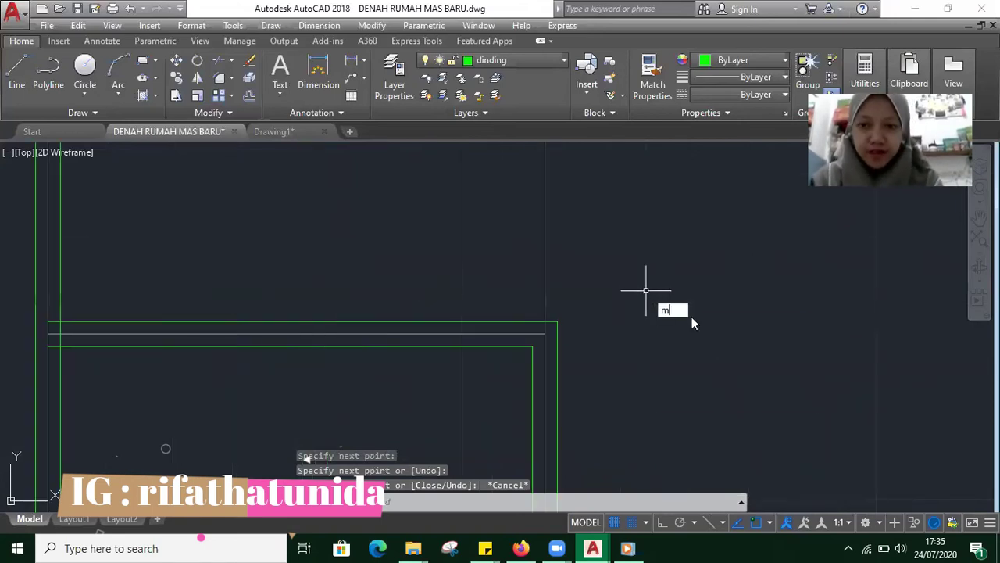
key(Return)
text(s)
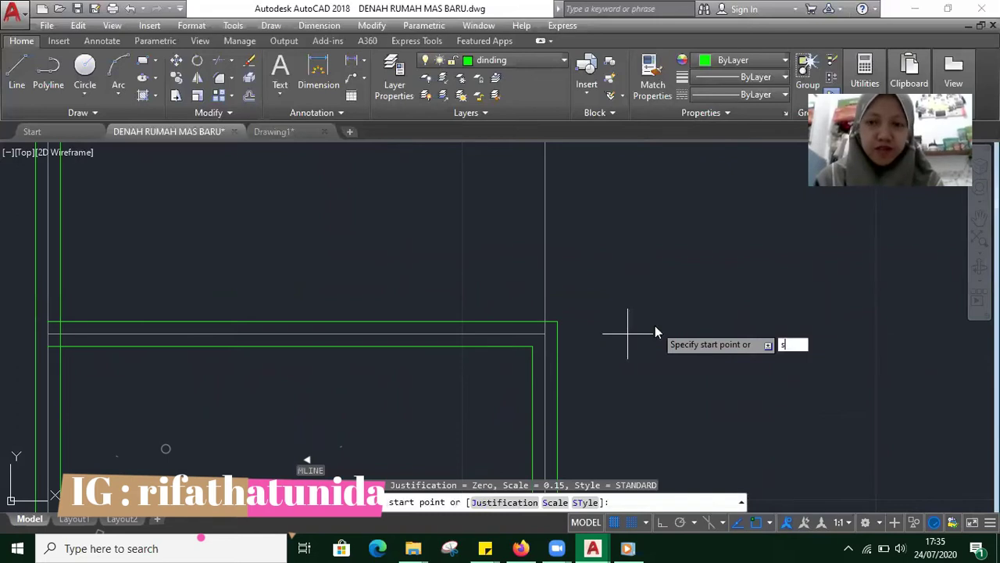
key(Return)
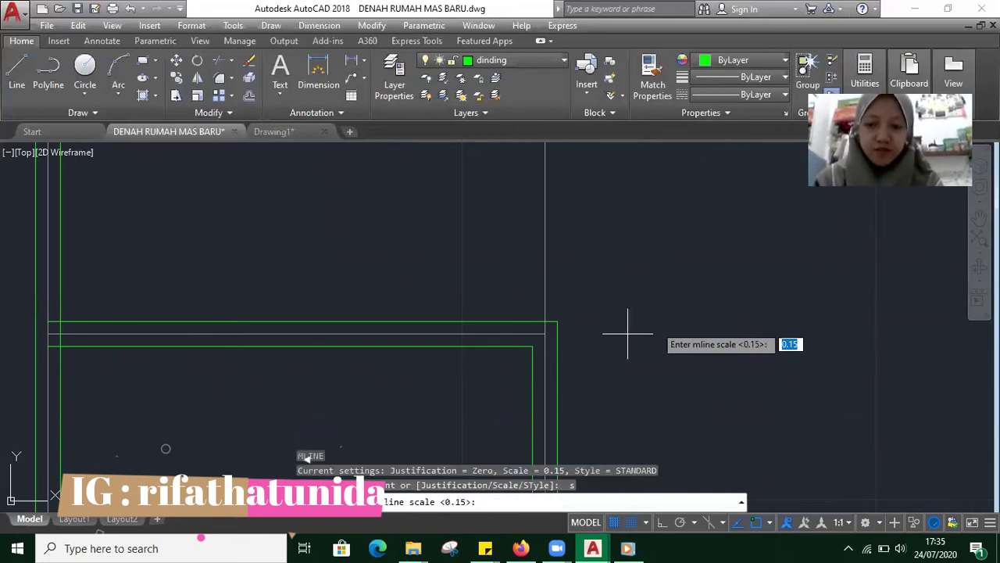
key(Return)
text(j)
key(Return)
key(Return)
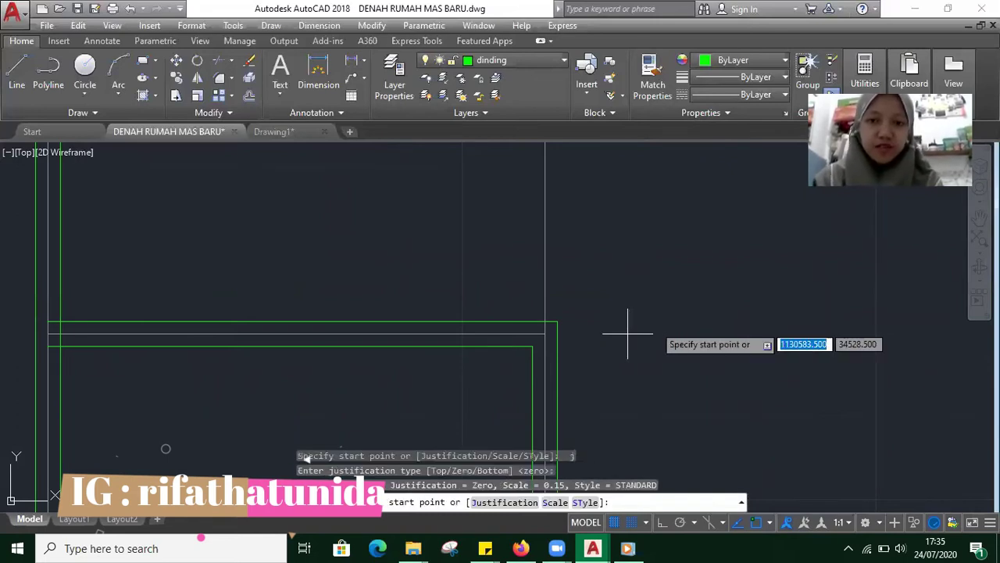
click(545, 332)
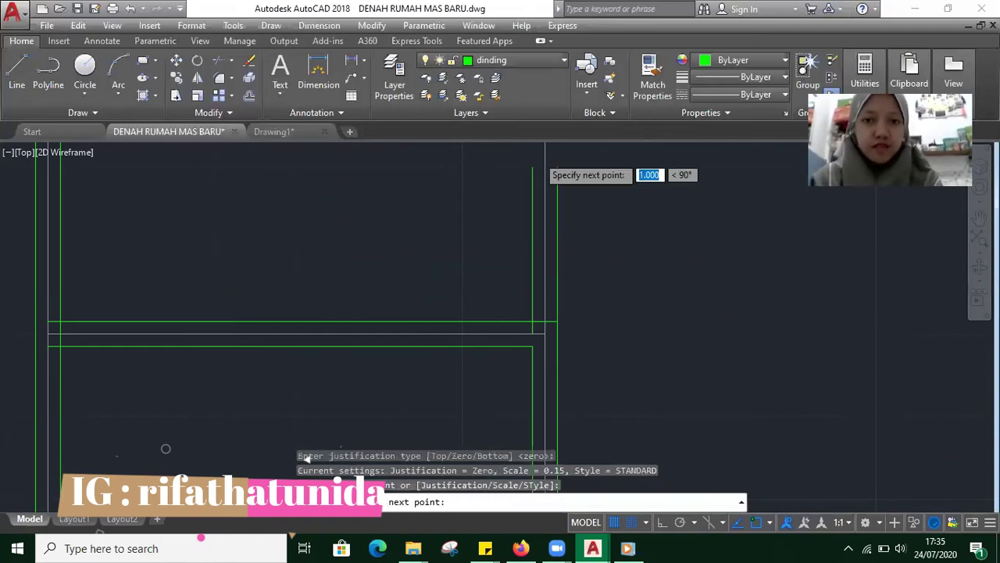
scroll(545, 167, down, 4)
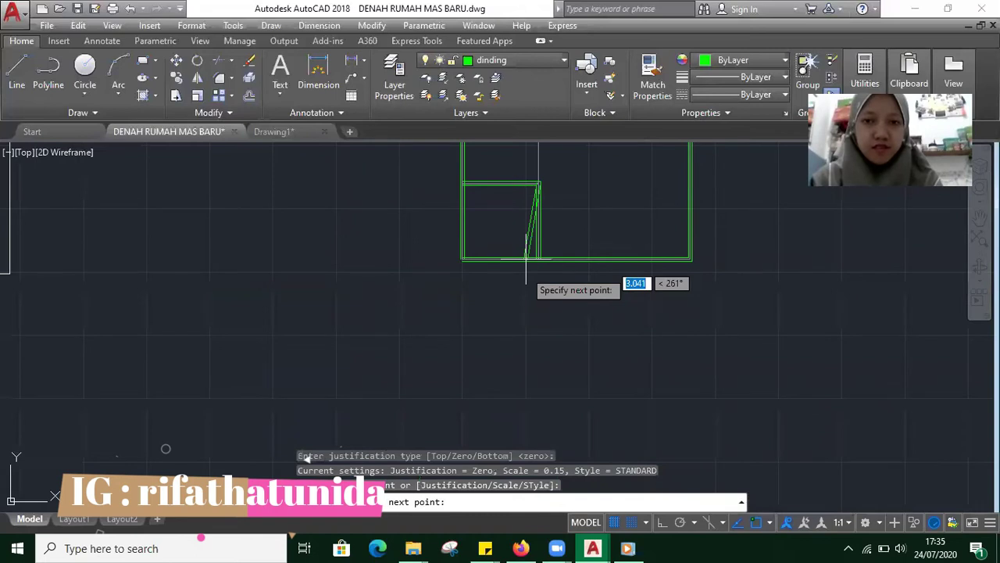
click(538, 258)
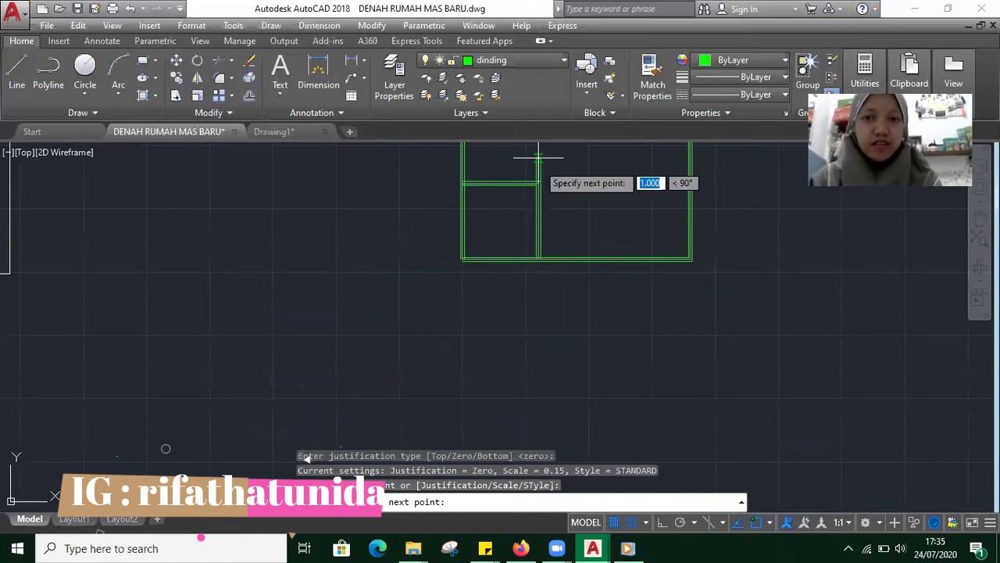
scroll(537, 157, up, 4)
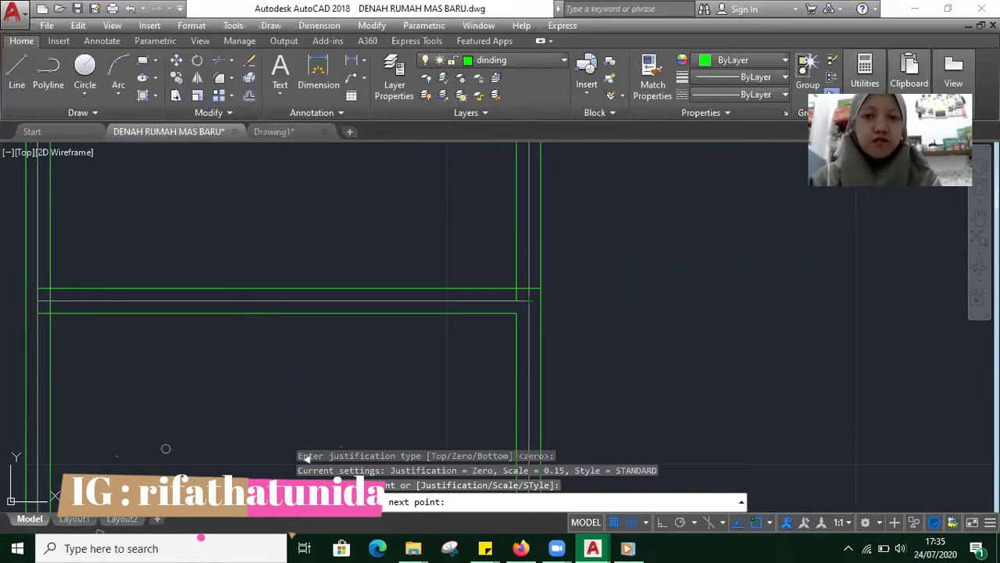
scroll(517, 156, down, 5)
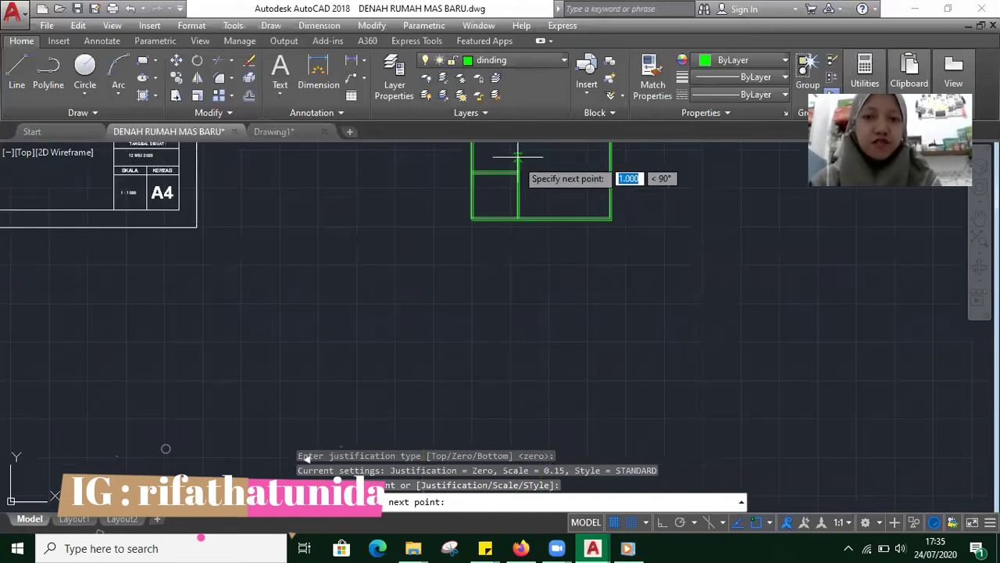
scroll(518, 156, down, 4)
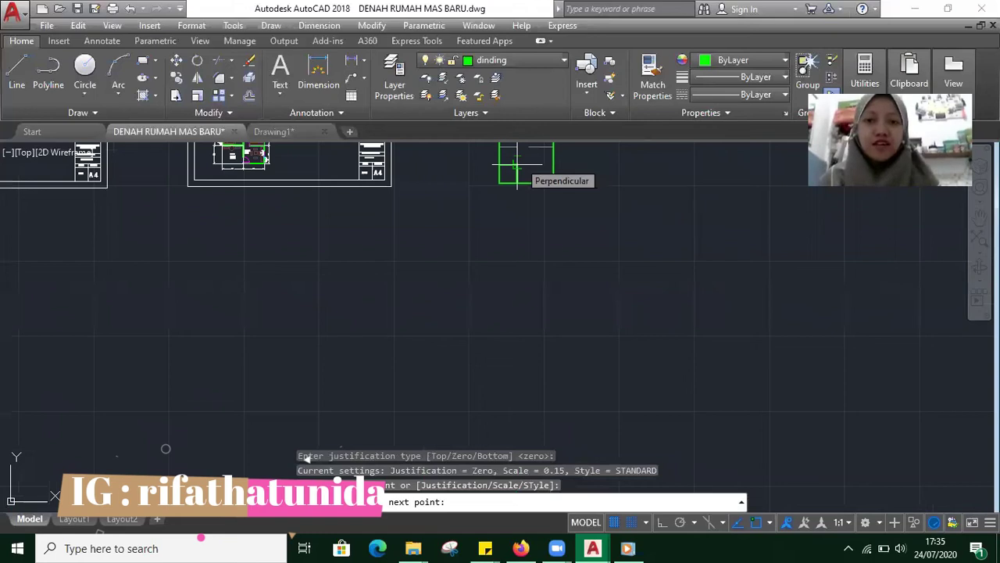
scroll(575, 164, up, 2)
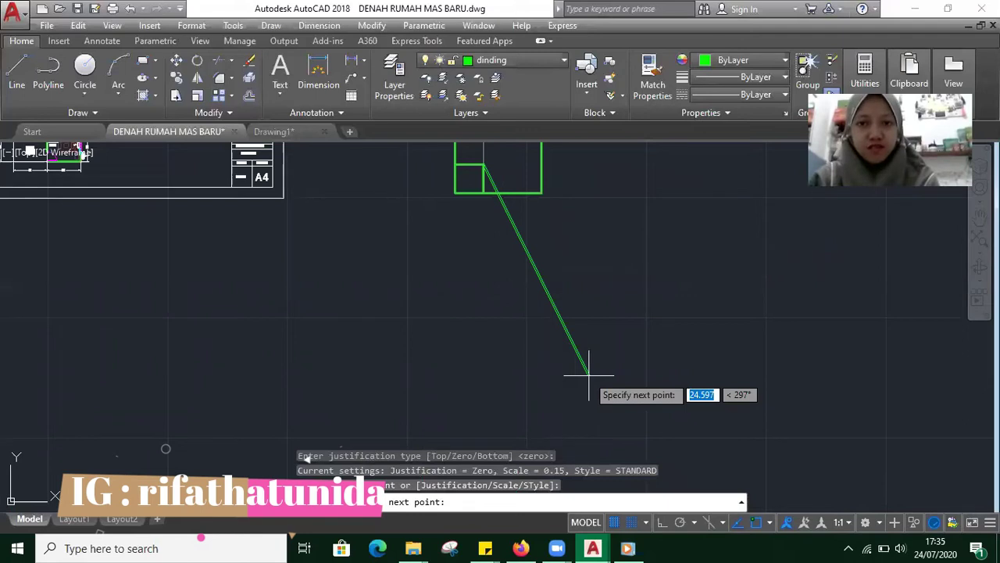
key(Escape)
- Start another multiline with a scale of 0.15 and Zero justification for the second left-hand room
scroll(495, 252, up, 5)
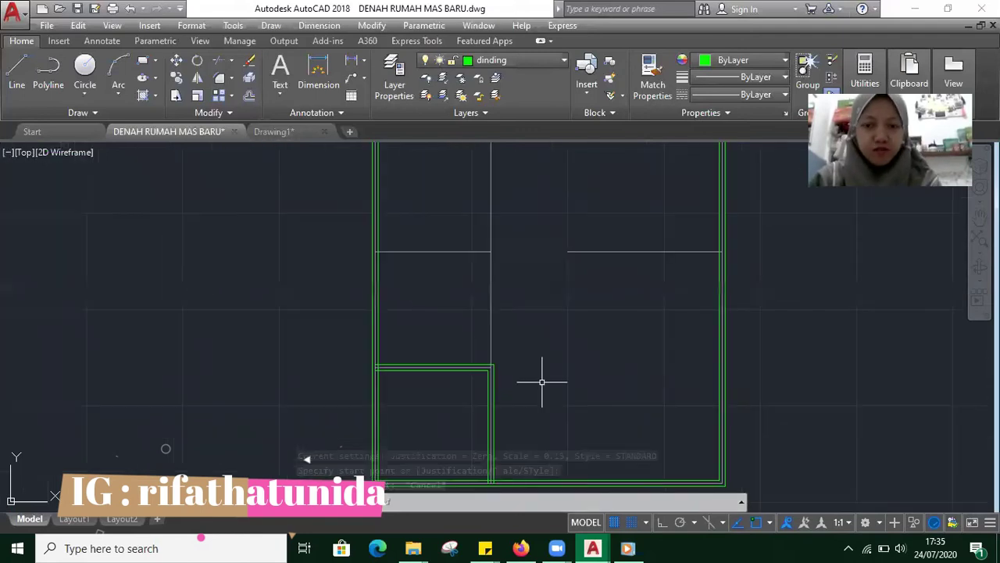
text(ml)
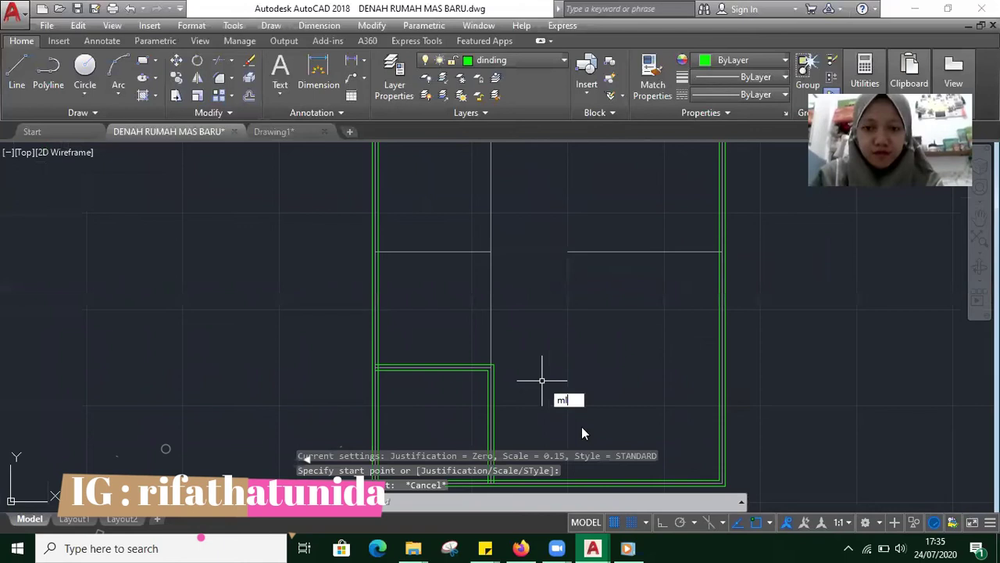
key(Return)
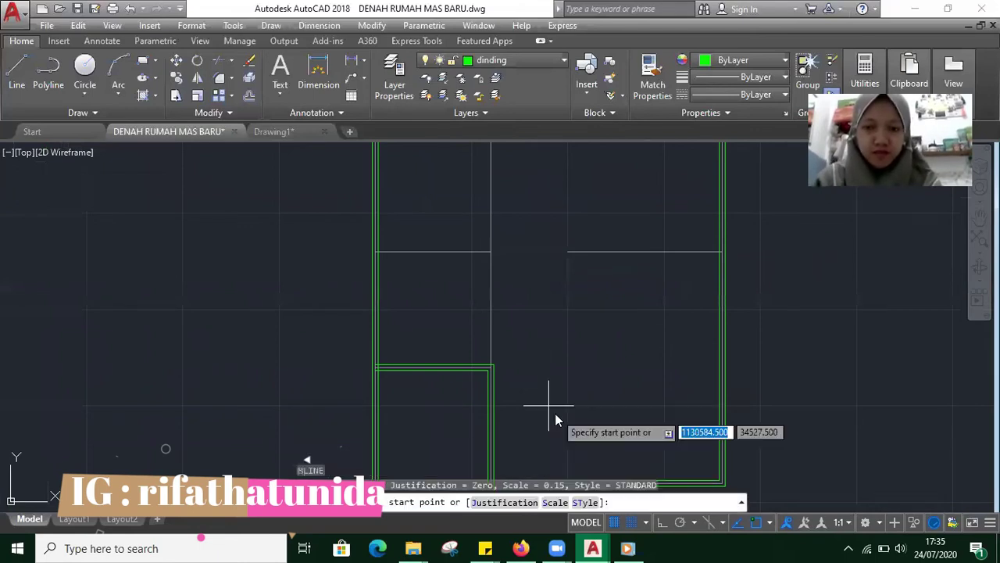
text(s)
key(Return)
key(Return)
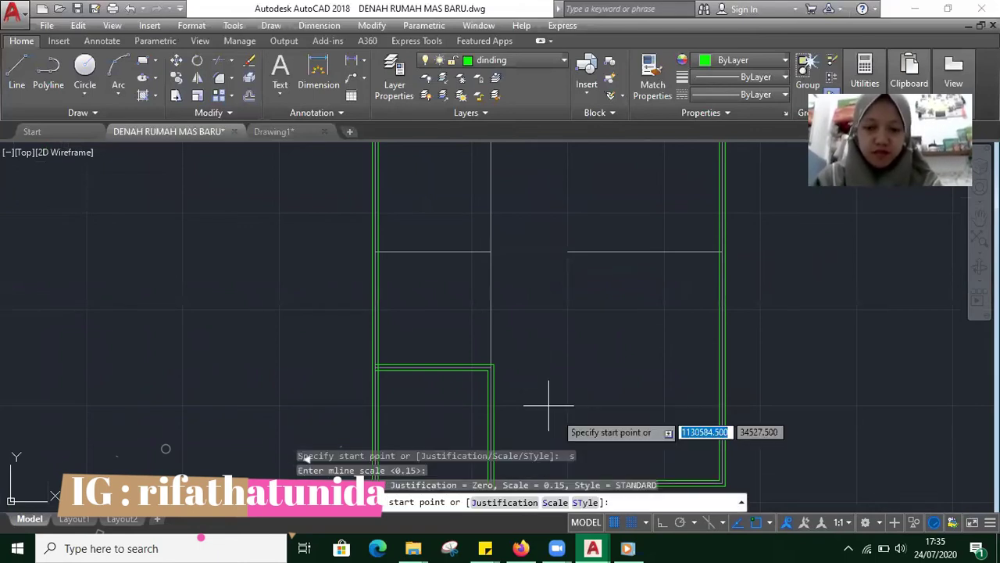
text(j)
key(Return)
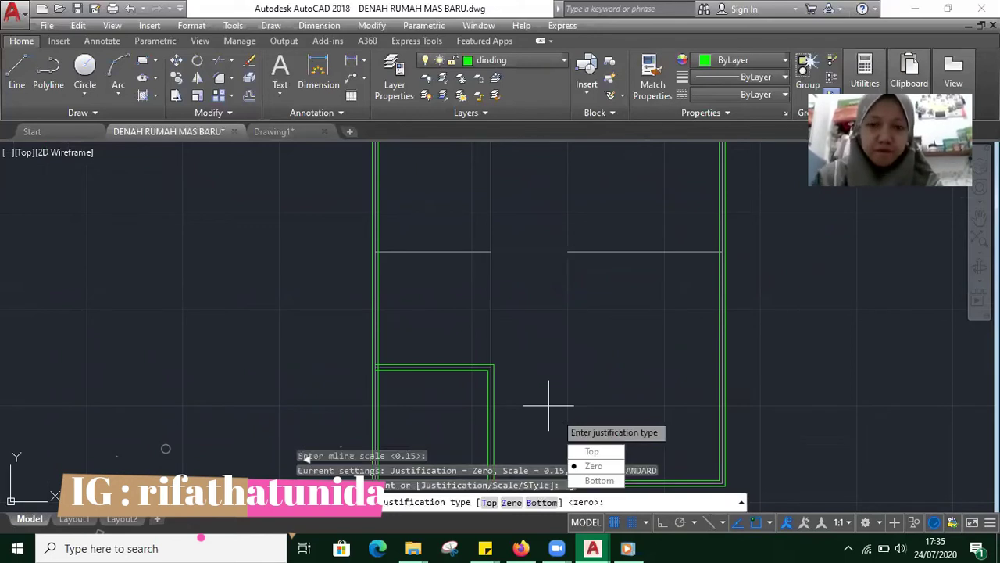
key(Return)
- Draw the wall from the lower room's upper-right corner up to the next horizontal axis and left to the outer wall, ending the multiline there
scroll(493, 379, up, 4)
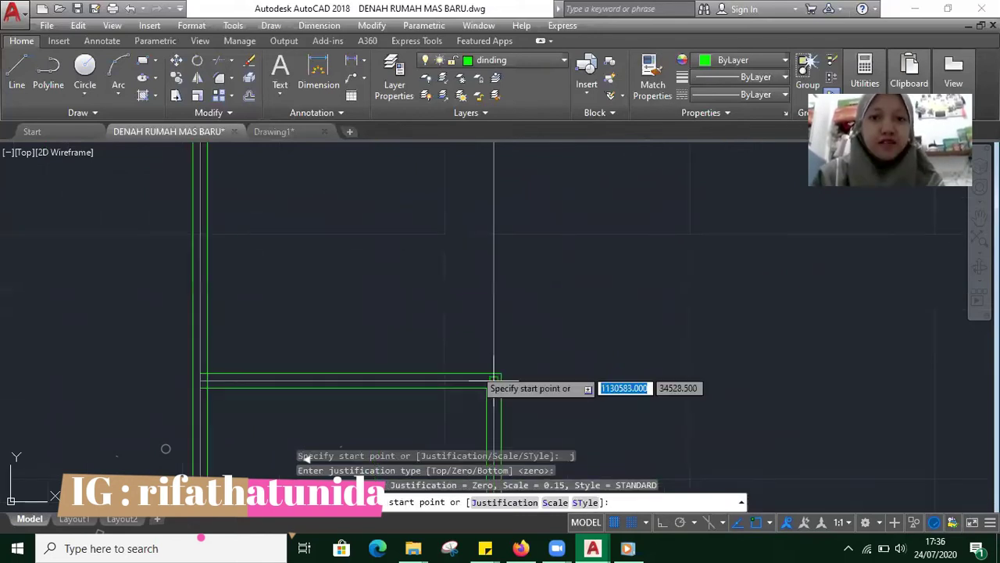
click(494, 379)
scroll(479, 267, down, 4)
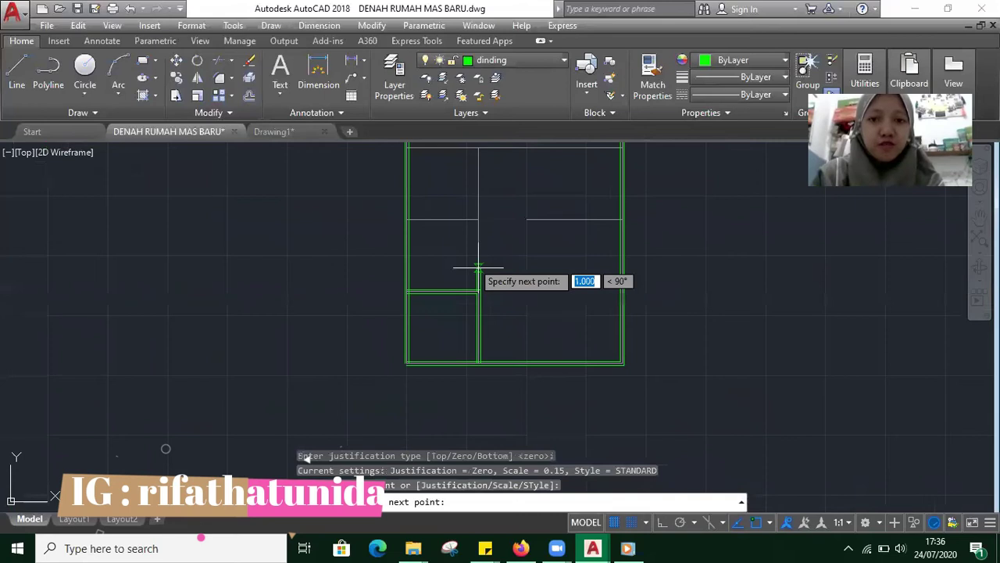
click(478, 220)
click(407, 219)
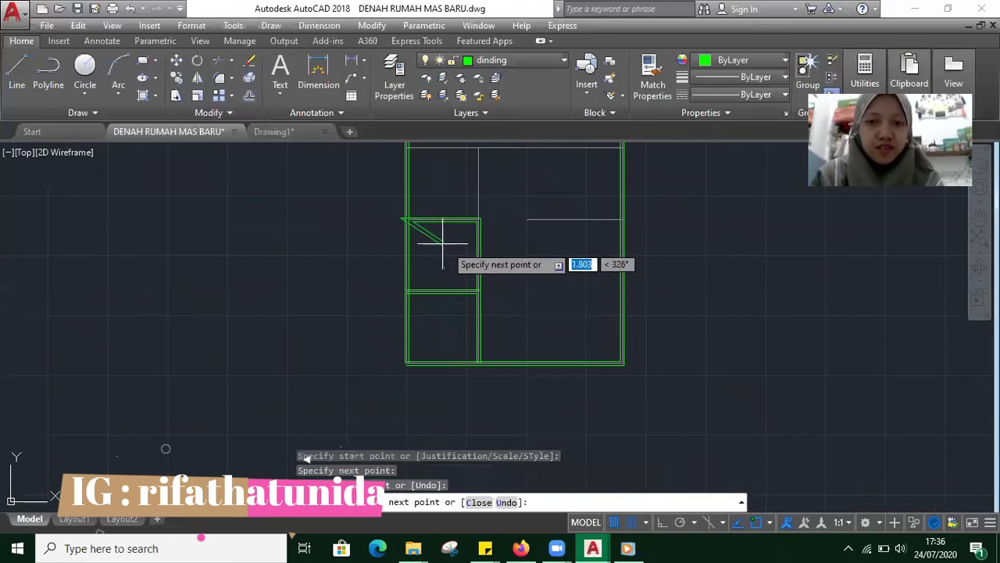
key(Escape)
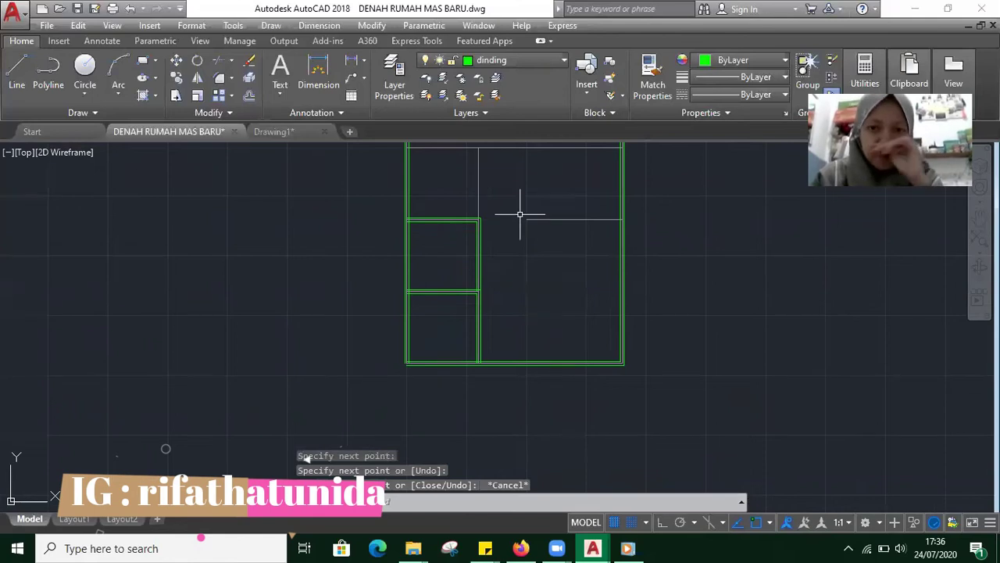
scroll(519, 213, down, 4)
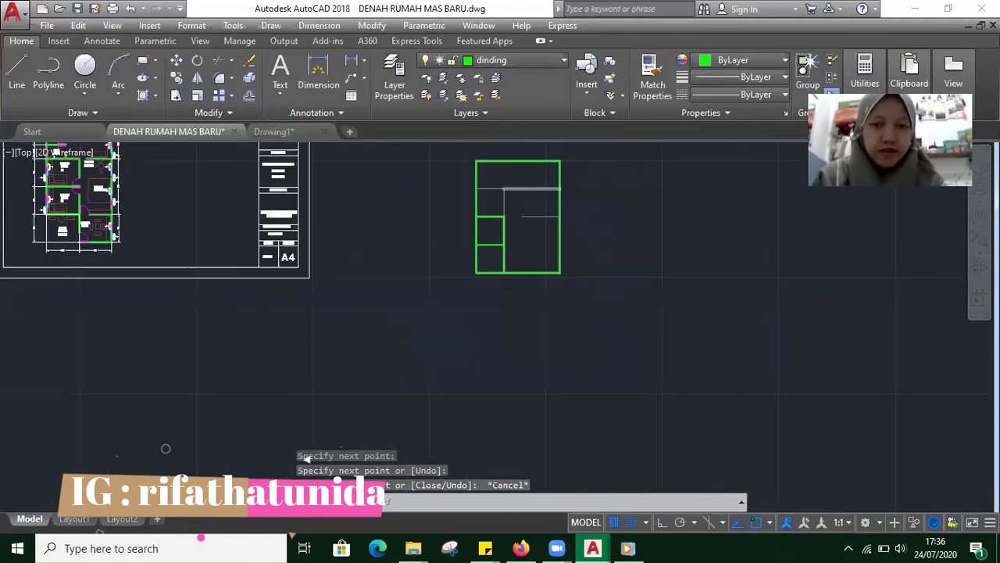
- Draw a 4-unit multiline wall along the short right-hand axis to the outer wall, using scale 0.15 and Zero justification
scroll(493, 295, up, 4)
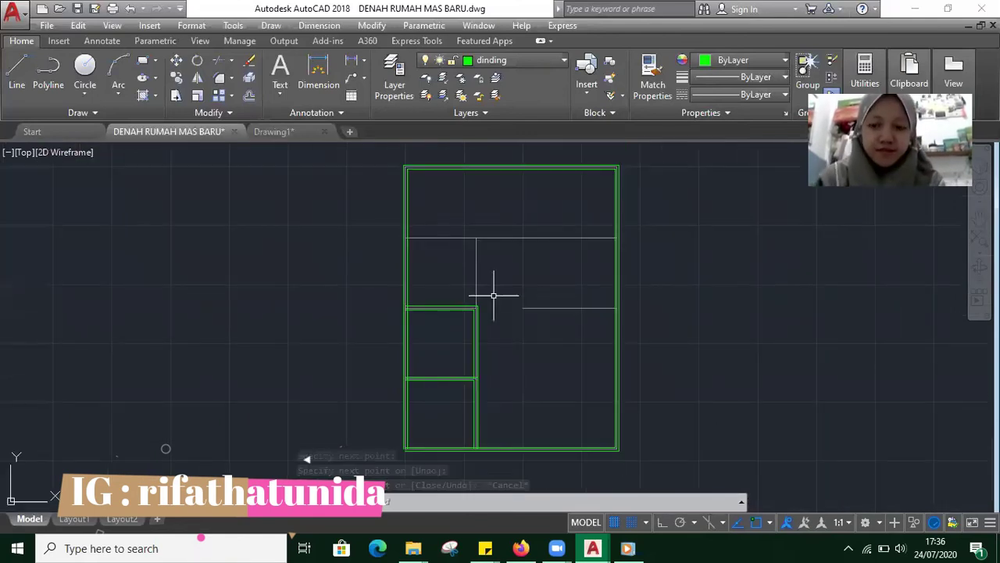
scroll(493, 295, up, 2)
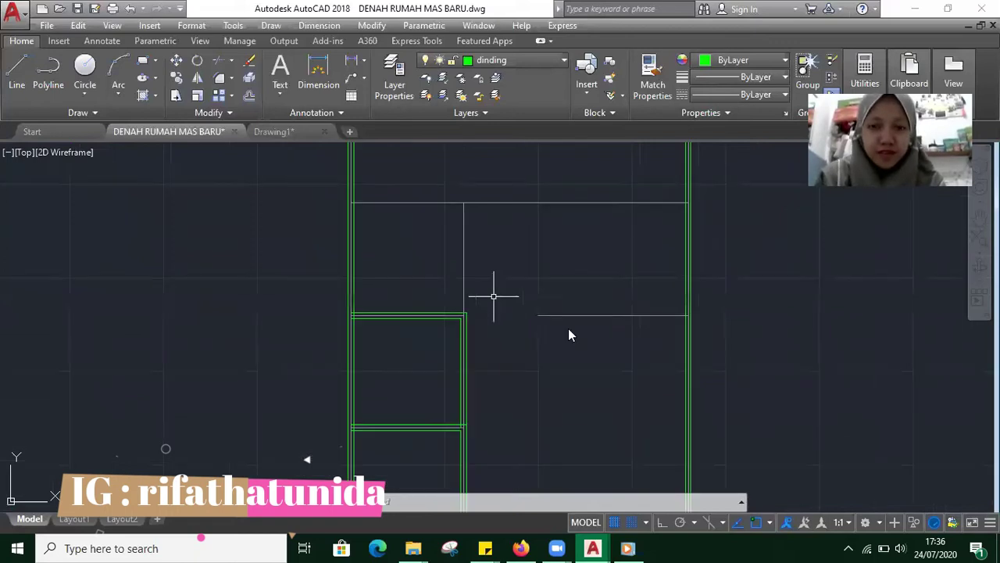
text(ML)
key(Return)
text(s)
key(Return)
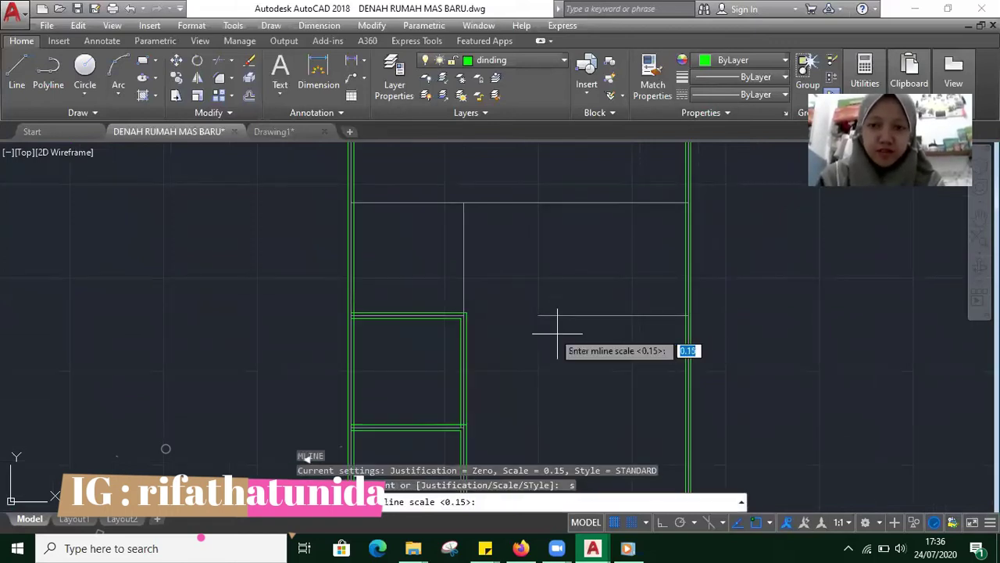
key(Return)
text(j)
key(Return)
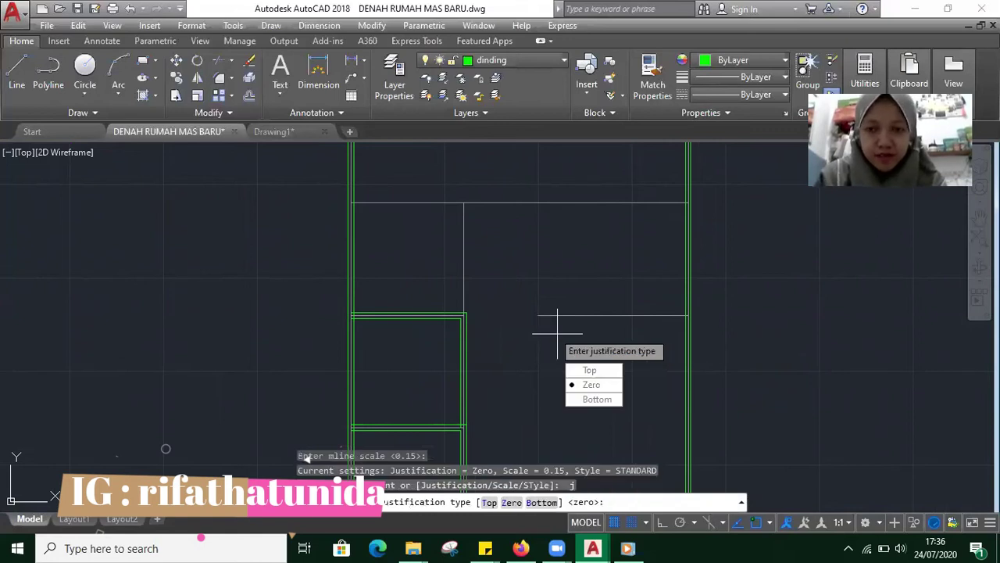
key(Return)
click(538, 316)
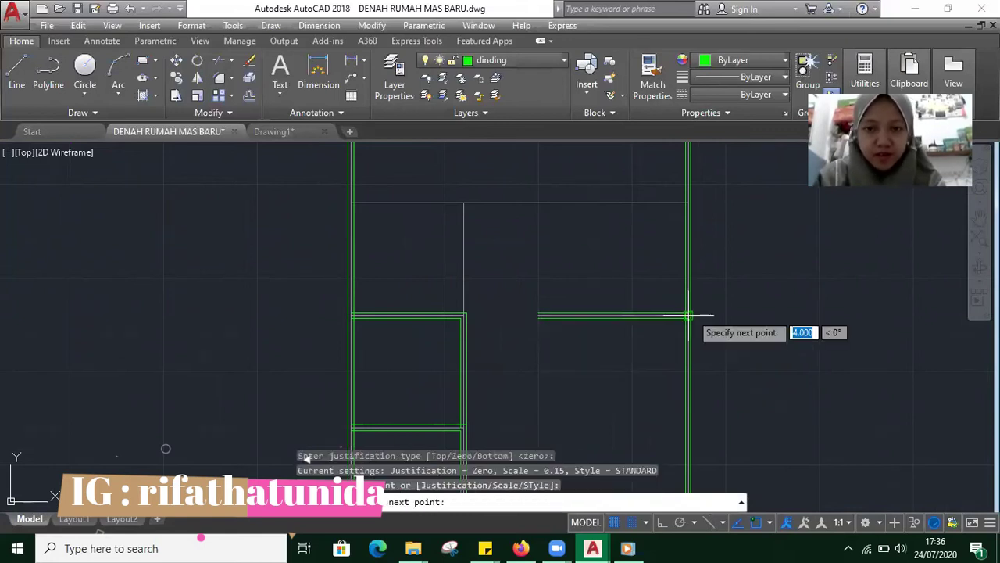
click(687, 316)
key(Escape)
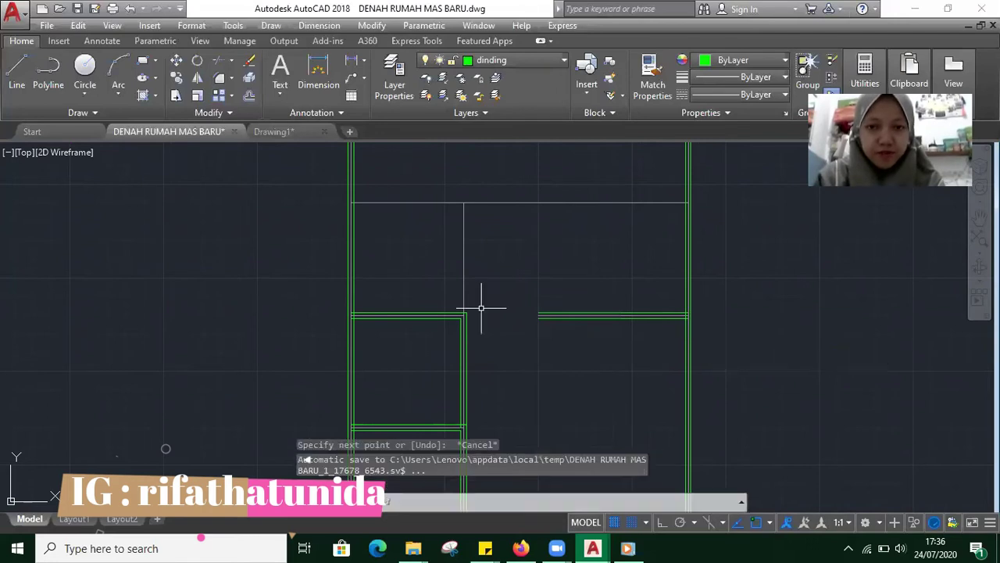
- Draw the third left-hand room's 0.15 multiline wall from the second room's upper-right corner up to the top horizontal axis and left to the outer wall
scroll(463, 308, up, 2)
scroll(461, 316, down, 2)
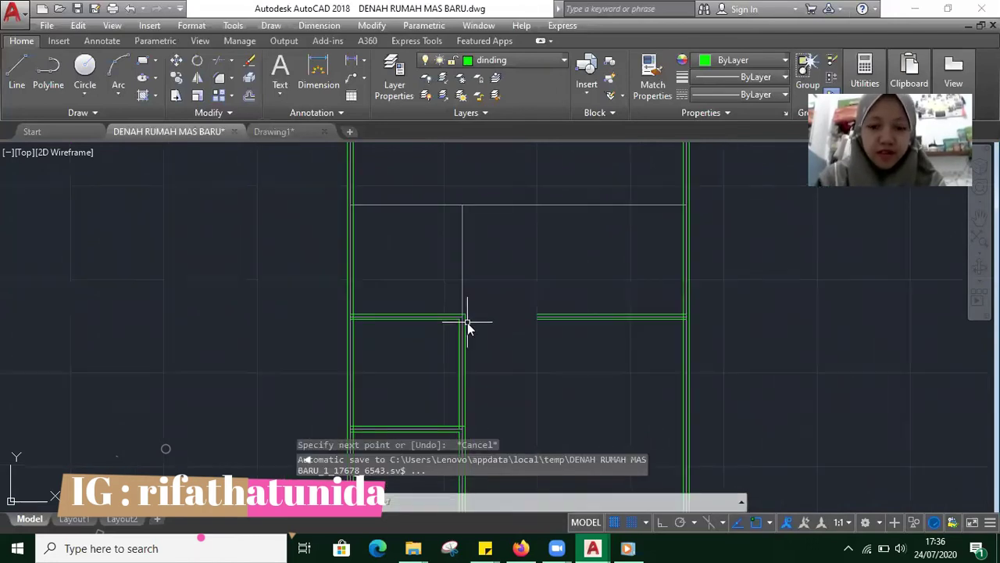
text(ML)
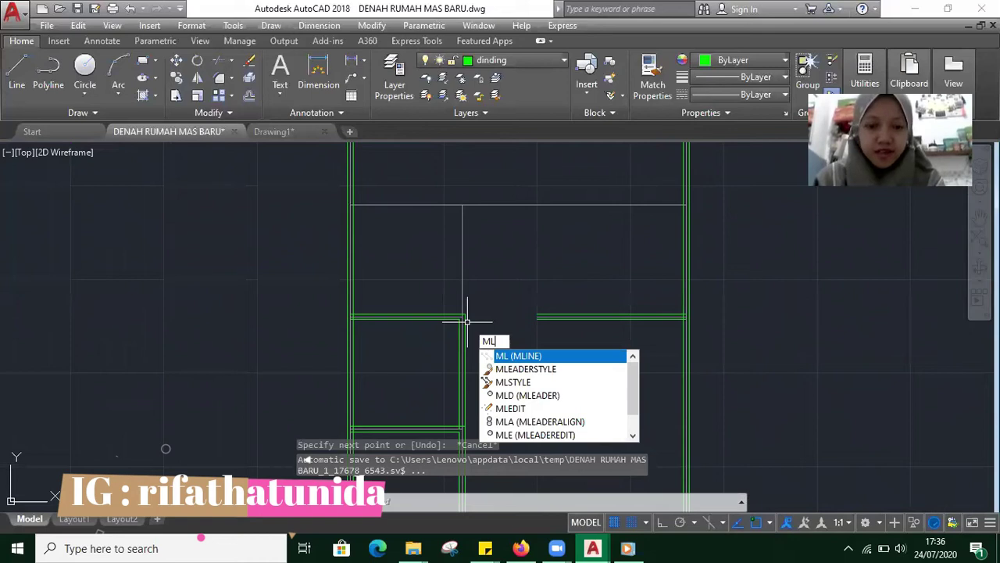
key(Return)
text(s)
key(Return)
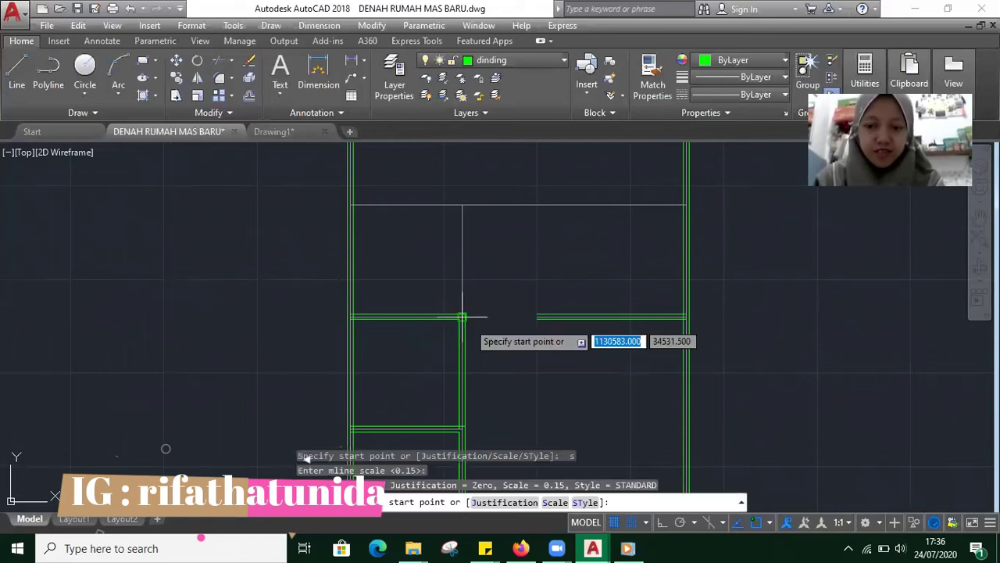
text(j)
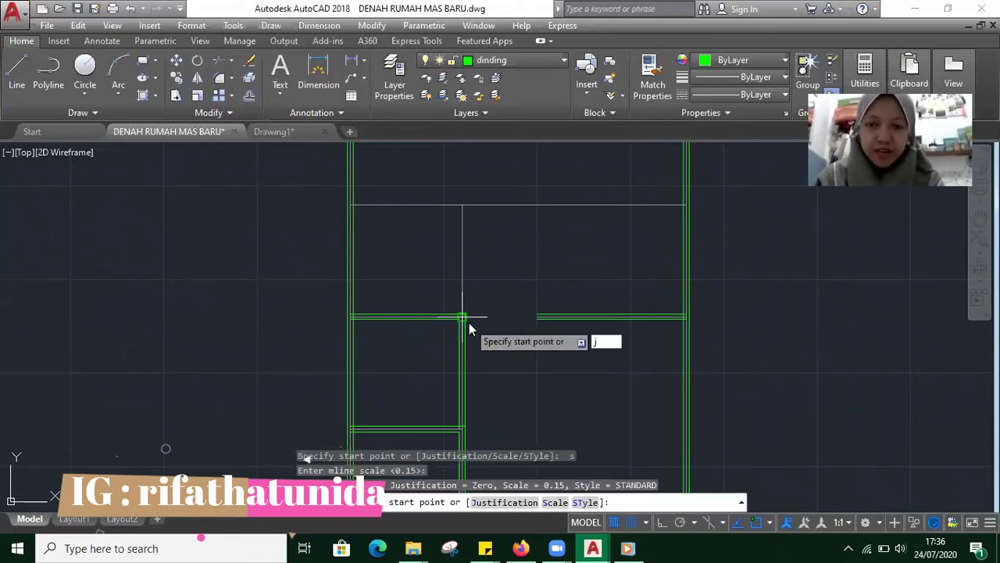
key(Return)
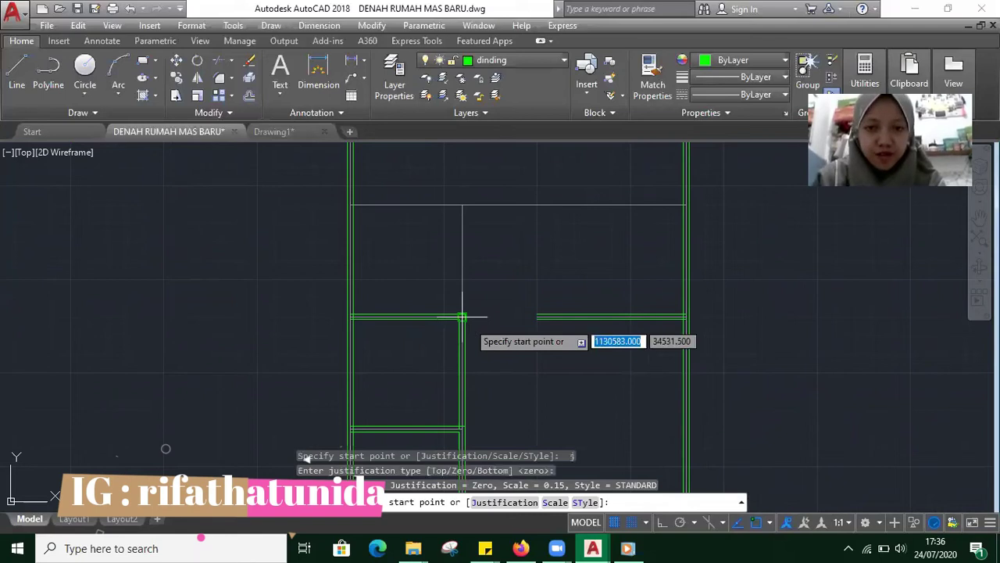
click(462, 317)
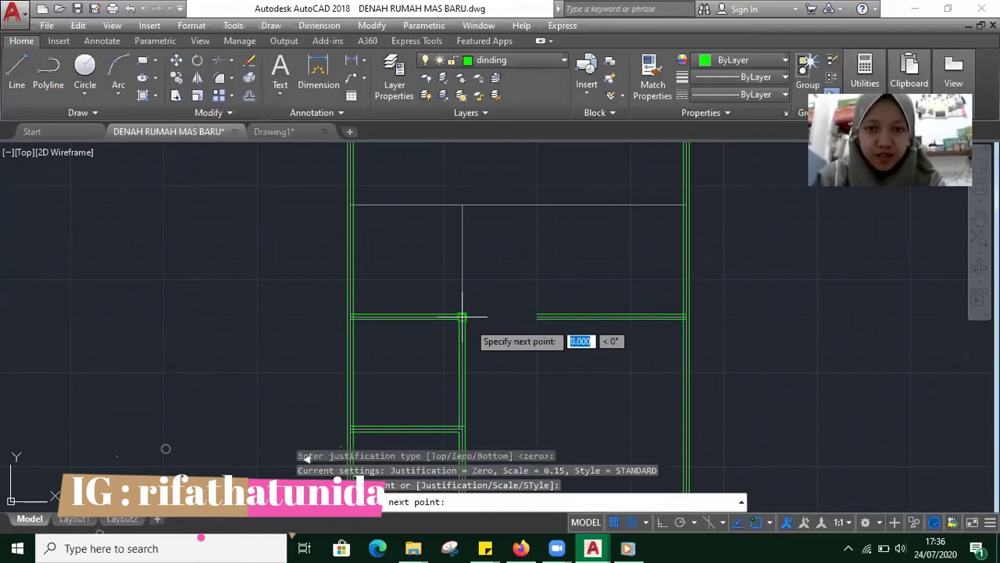
click(462, 205)
click(350, 204)
key(Escape)
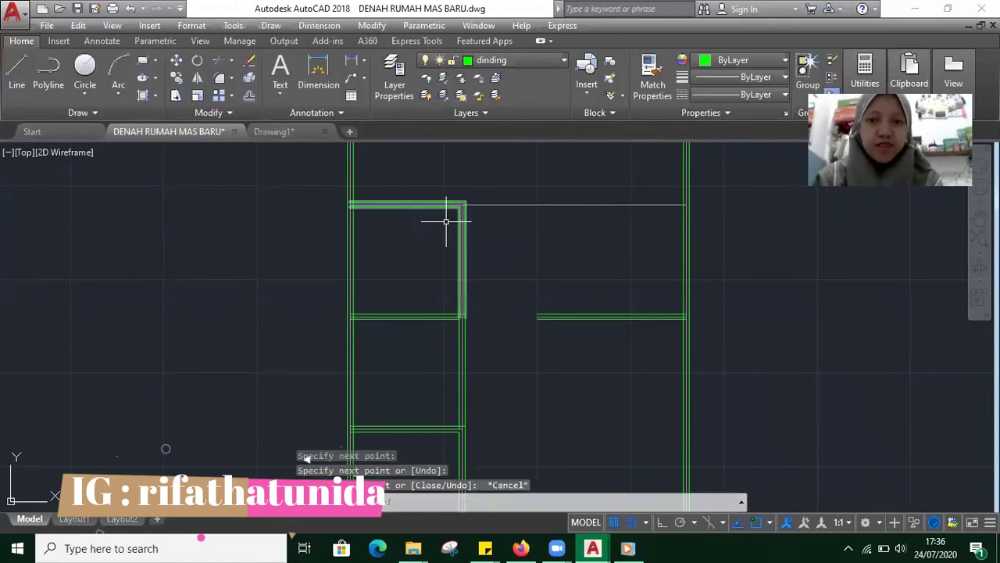
- Draw a 0.15, Zero-justified multiline wall from the third room's upper-right corner along the top horizontal axis to the right outer wall
text(ML)
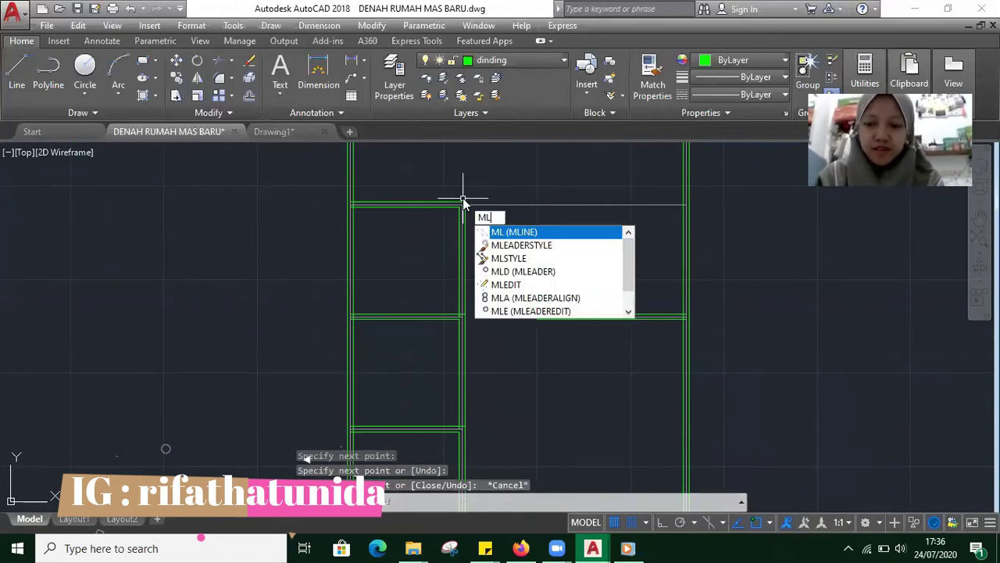
key(Return)
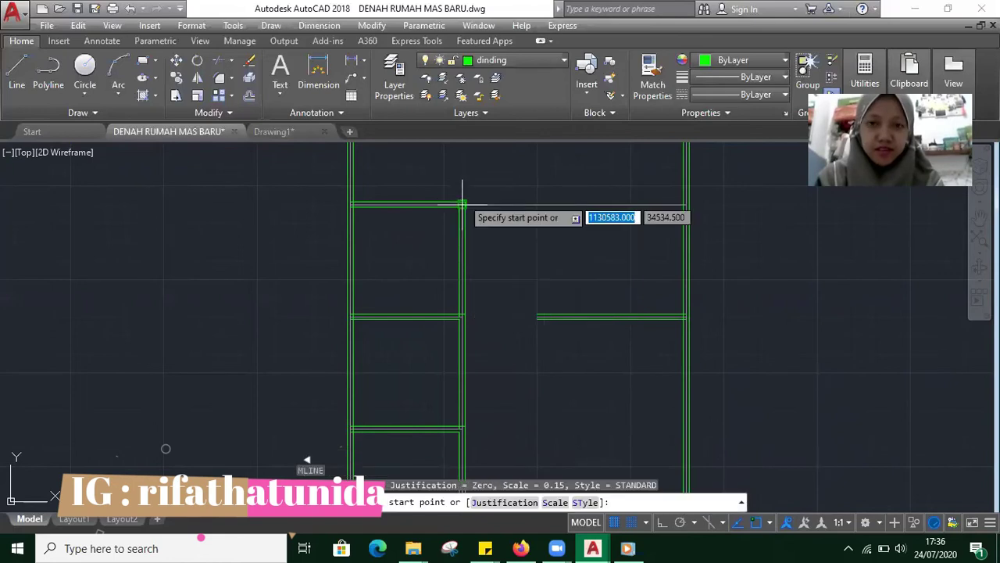
text(s)
key(Return)
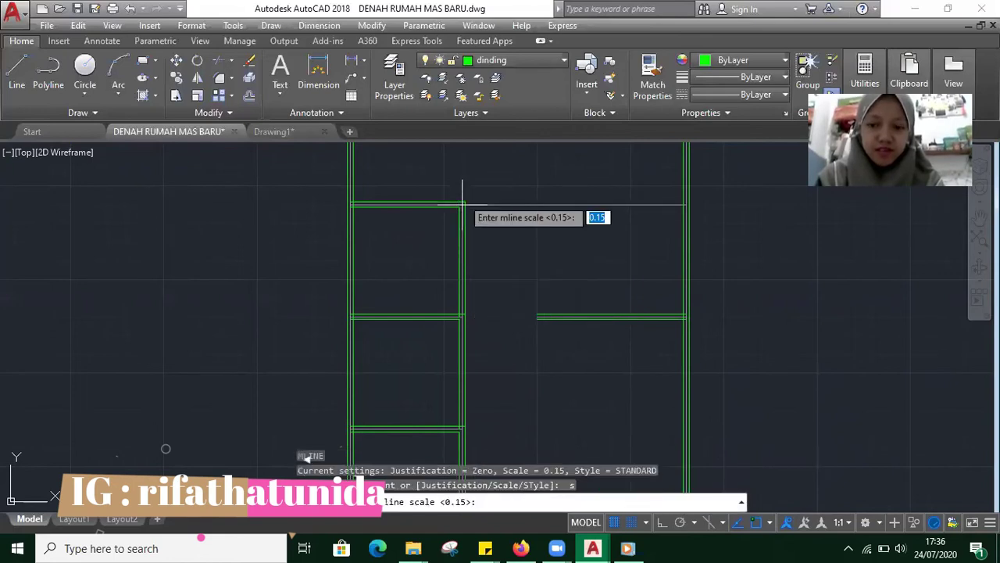
key(Return)
text(j)
key(Return)
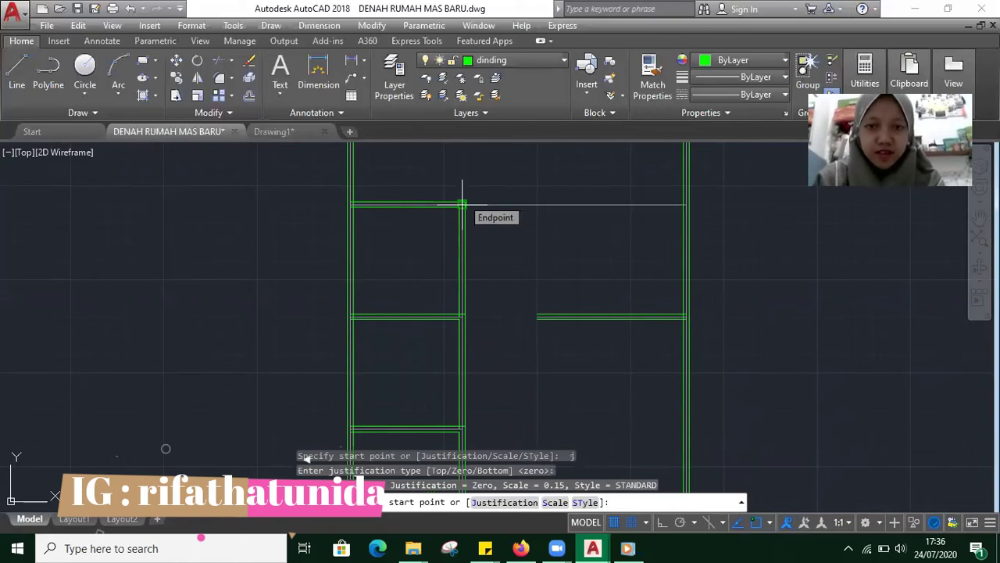
click(462, 205)
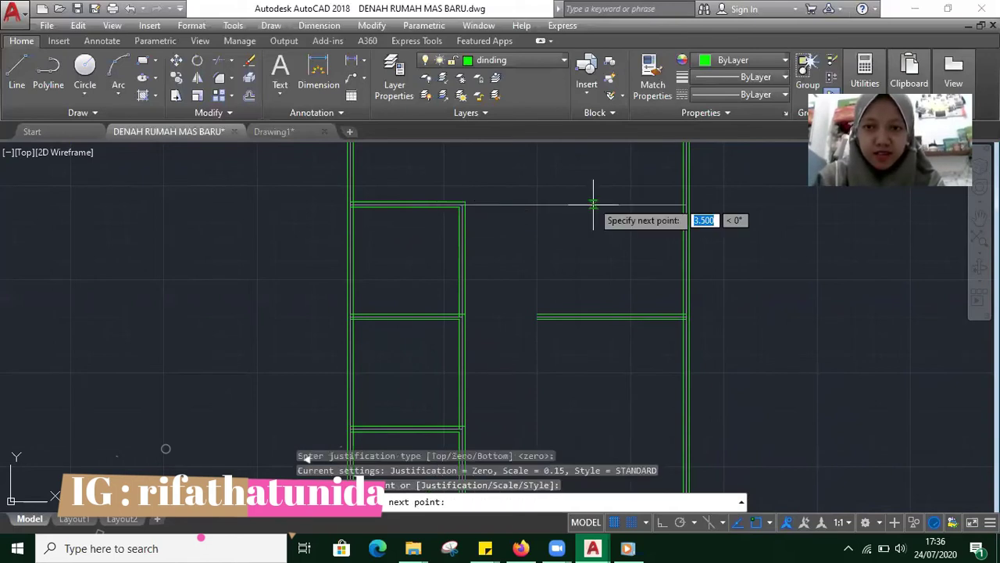
click(686, 205)
key(Escape)
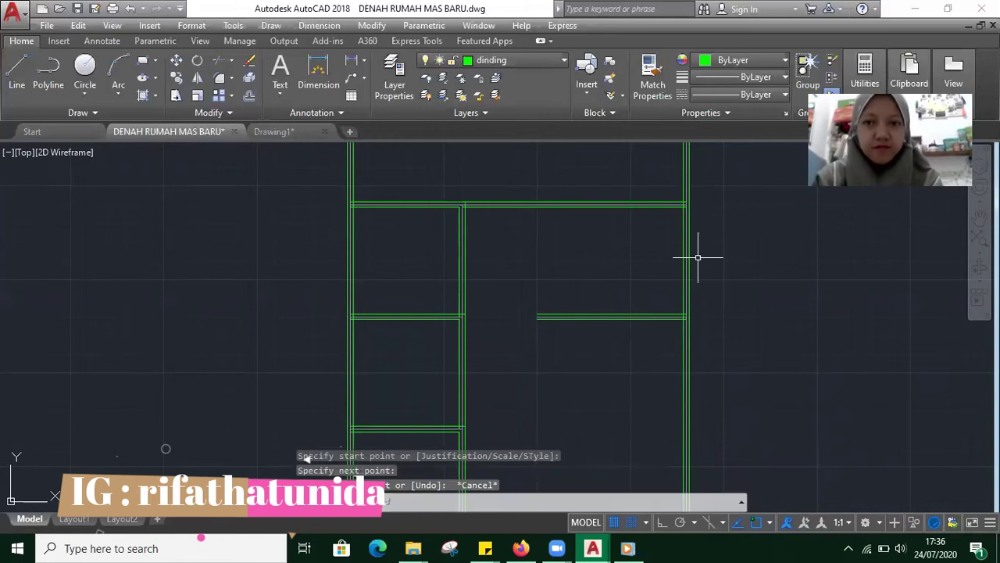
- Make the as layer current for drawing near the plan's lower-left corner
middle_drag(698, 257, 621, 333)
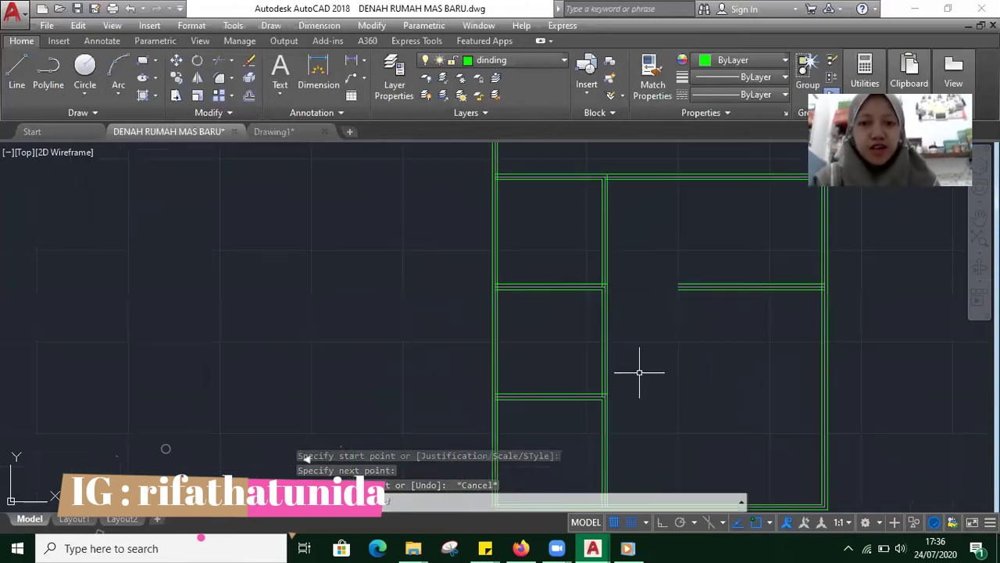
scroll(546, 230, down, 2)
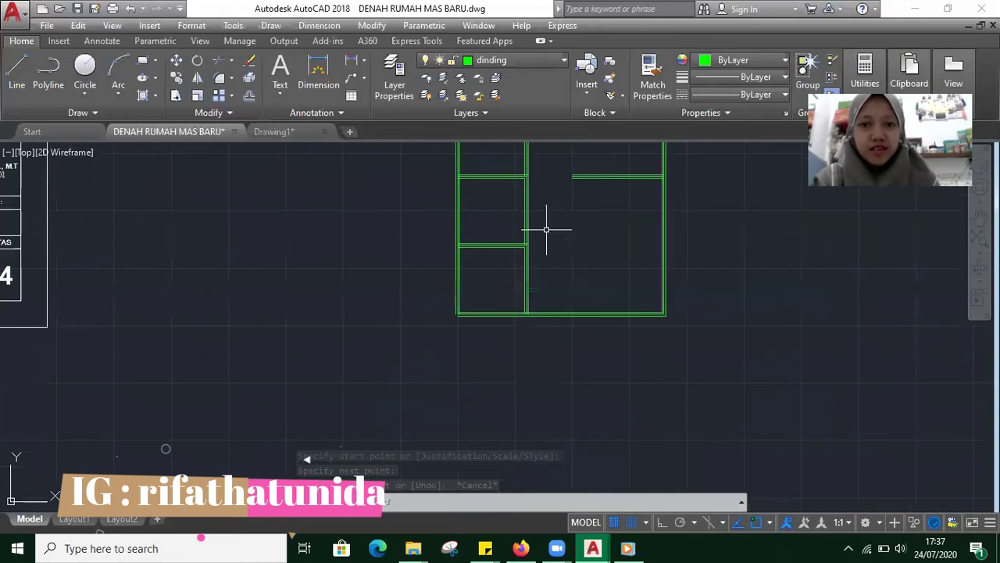
scroll(546, 230, up, 3)
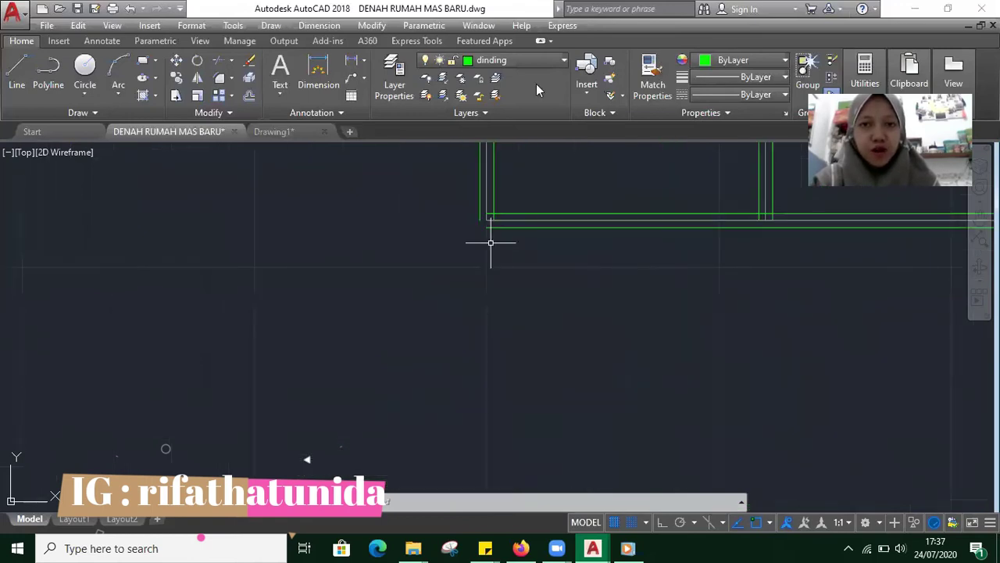
click(508, 60)
click(495, 95)
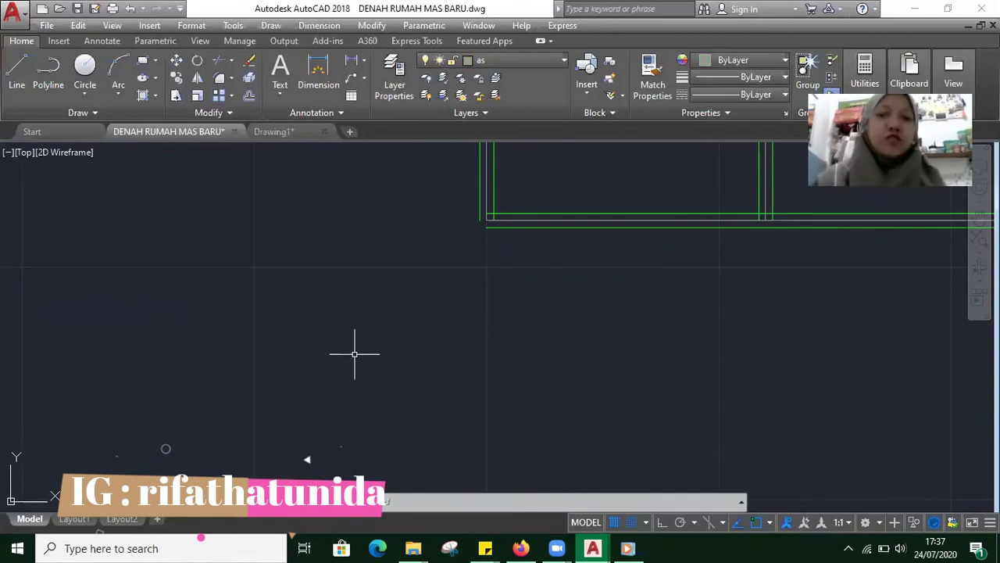
- Draw a 0.15 by 0.15 rectangle in the empty space below and left of the plan's lower-left corner
click(145, 66)
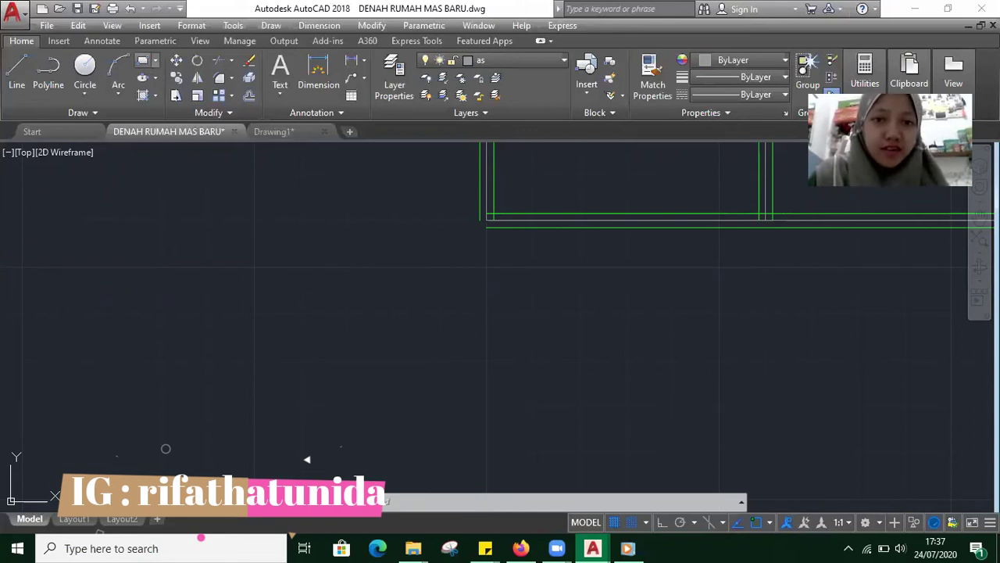
click(393, 312)
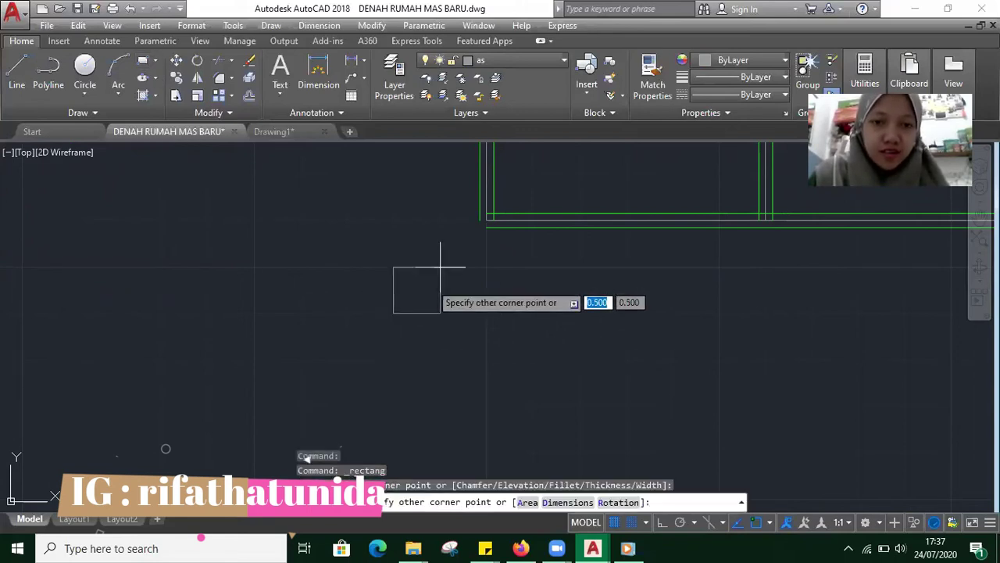
text(0.1)
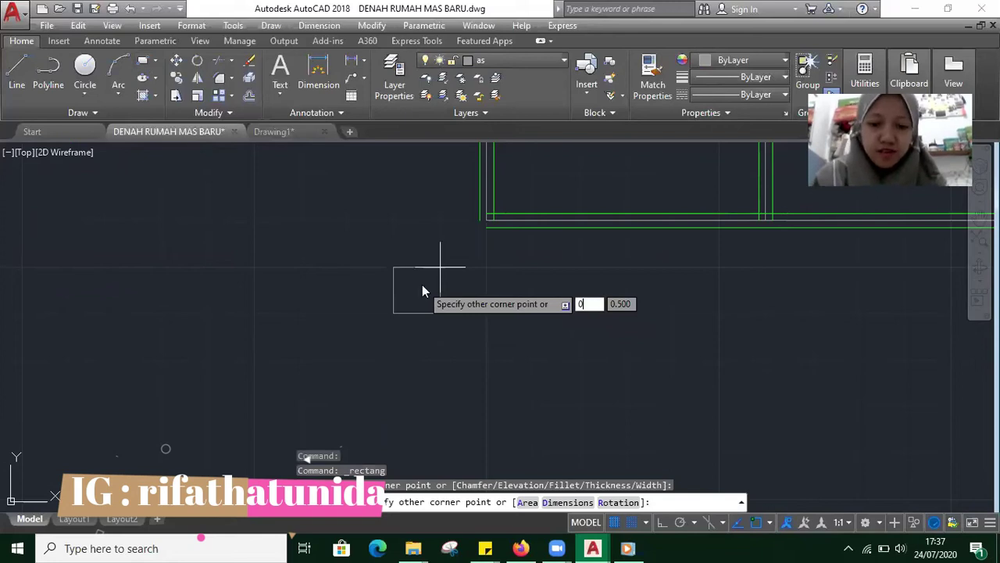
text(5)
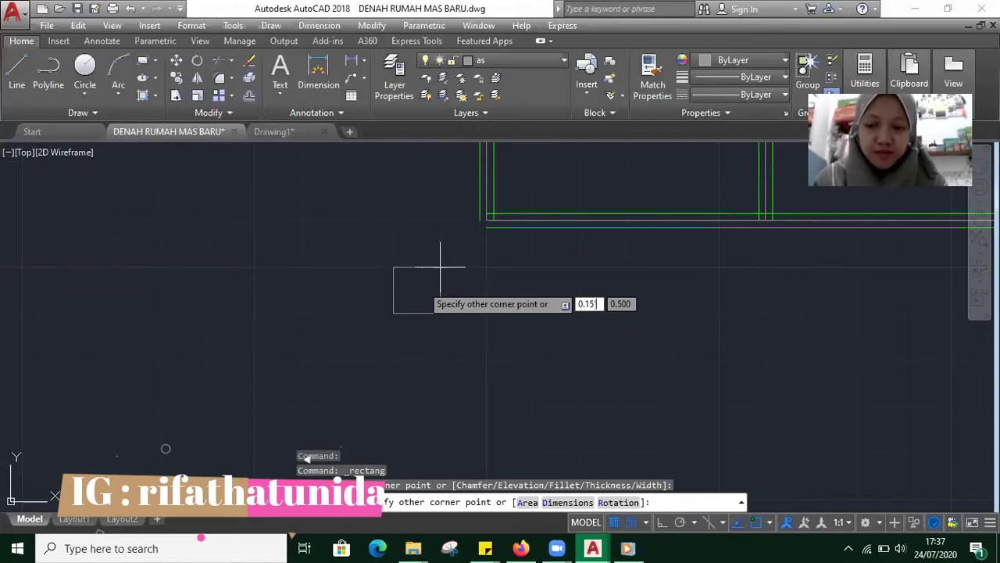
key(Tab)
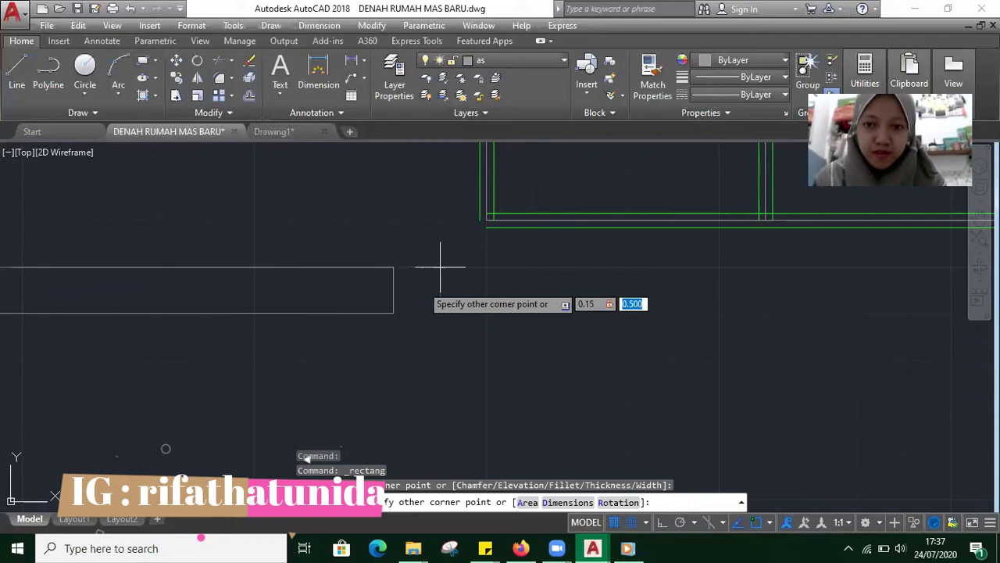
text(0.15)
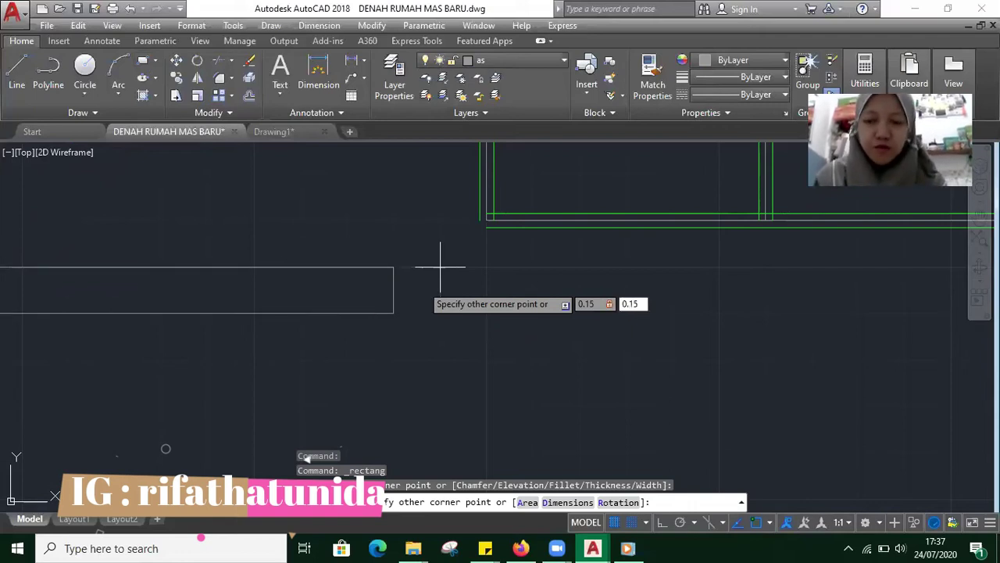
key(Return)
click(400, 313)
click(400, 313)
text(co)
key(Down)
key(Up)
key(Return)
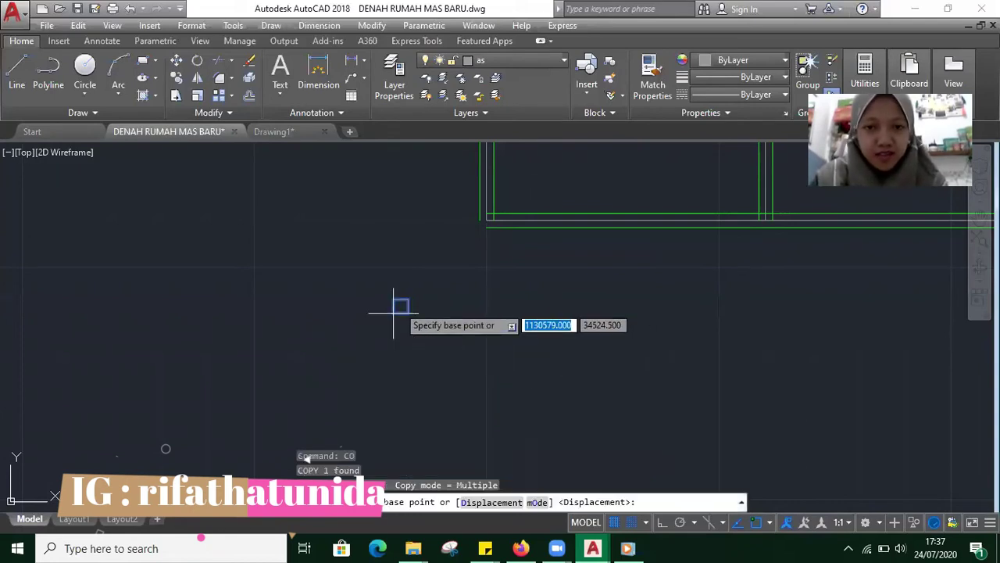
scroll(394, 312, up, 5)
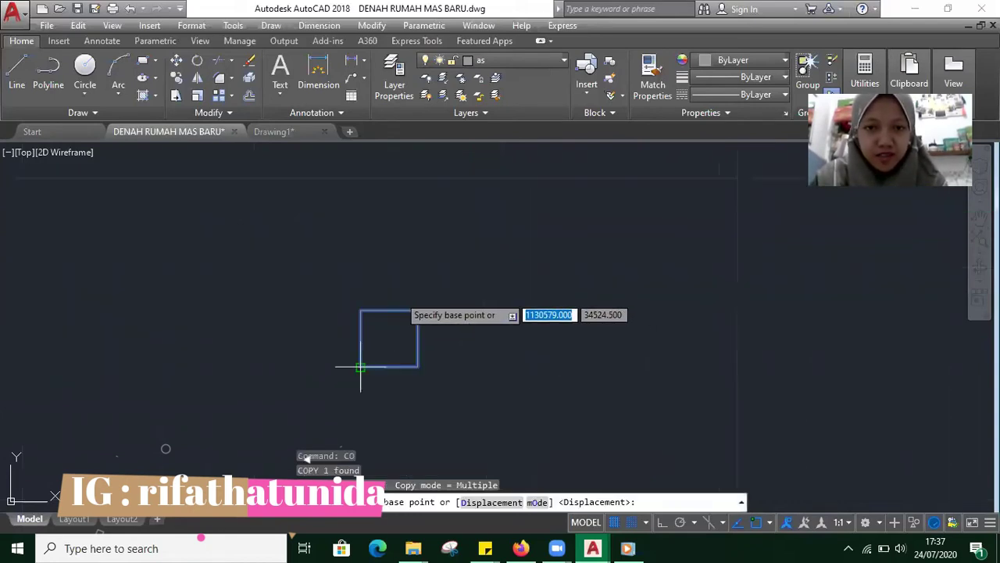
key(Escape)
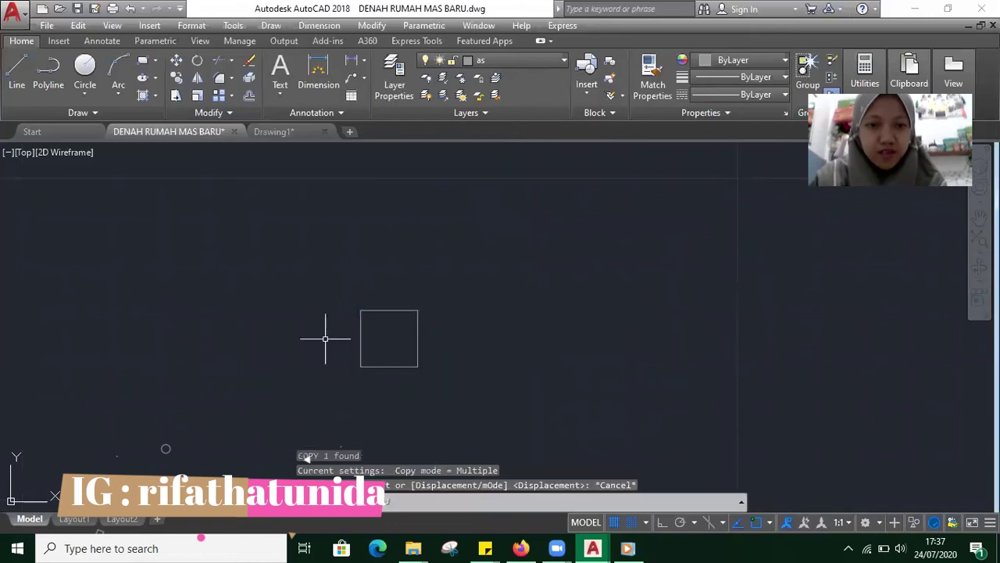
- Try to copy the 0.15 square from its lower-left corner onto the plan's lower-left axis corner
scroll(361, 336, down, 4)
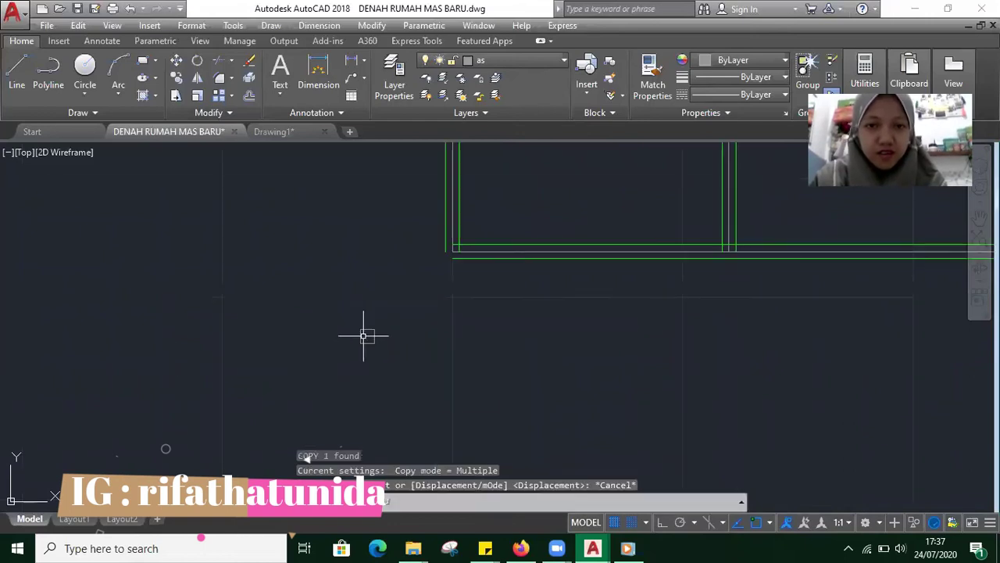
click(366, 335)
key(Return)
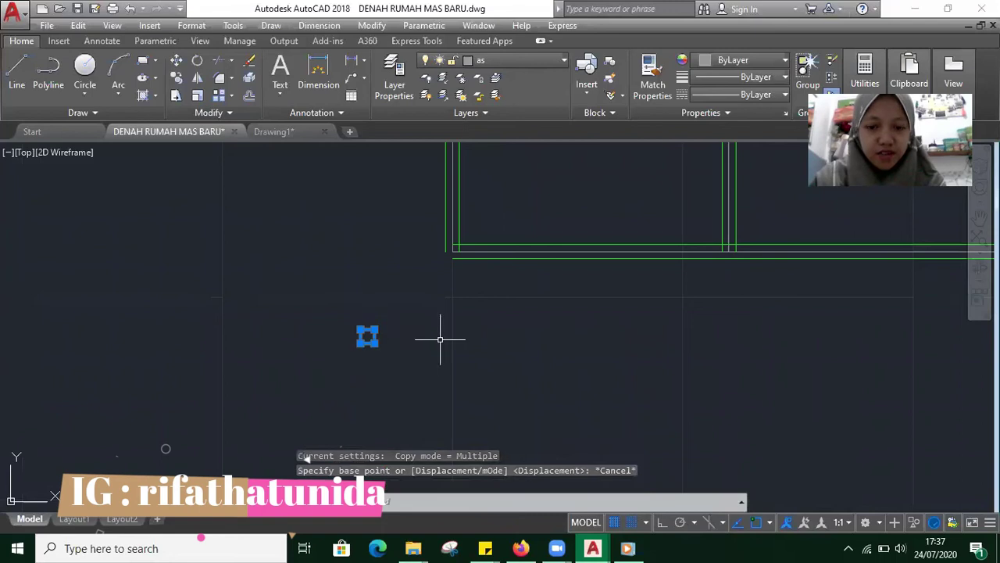
text(CO)
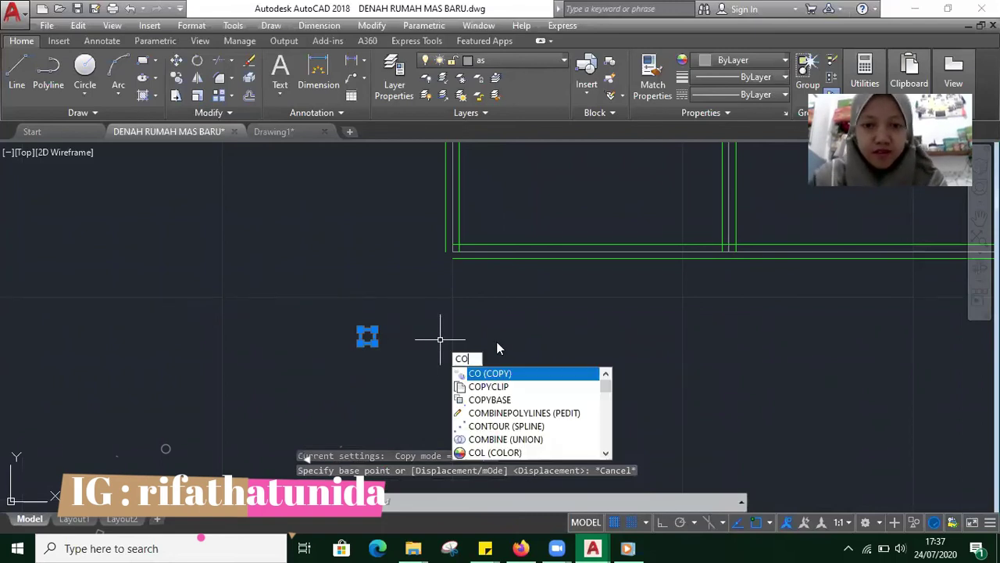
key(Return)
click(367, 336)
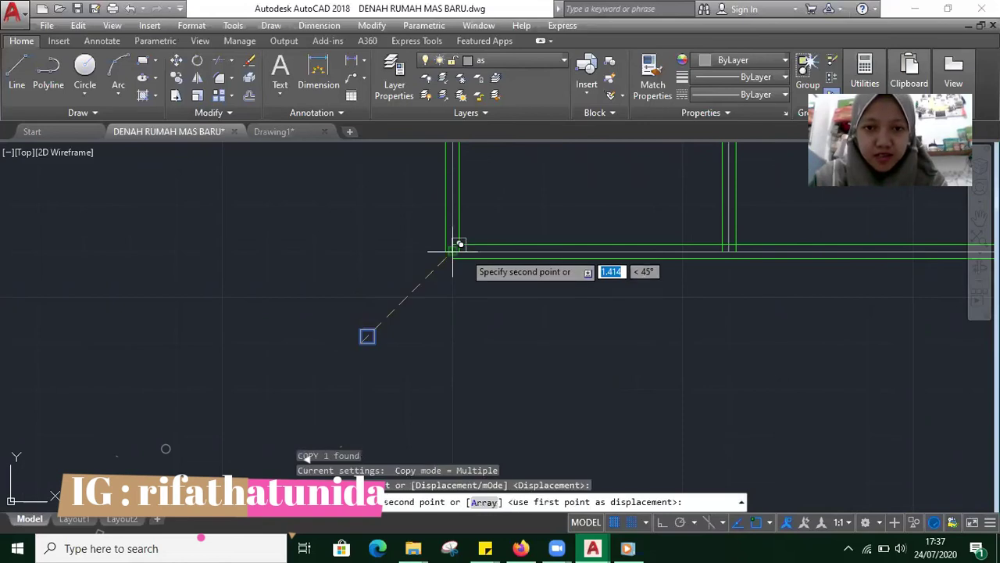
scroll(447, 249, up, 4)
scroll(417, 231, up, 3)
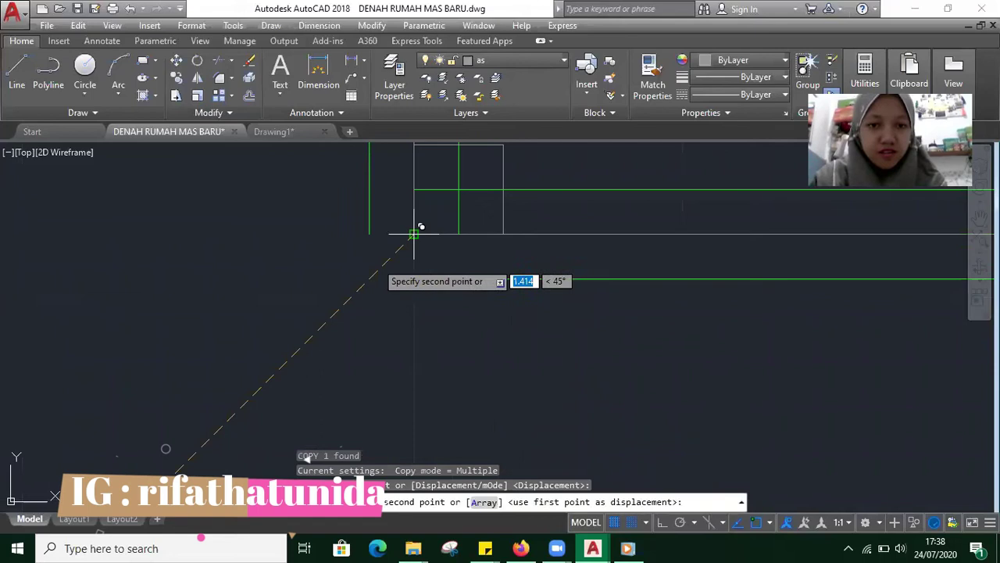
key(Escape)
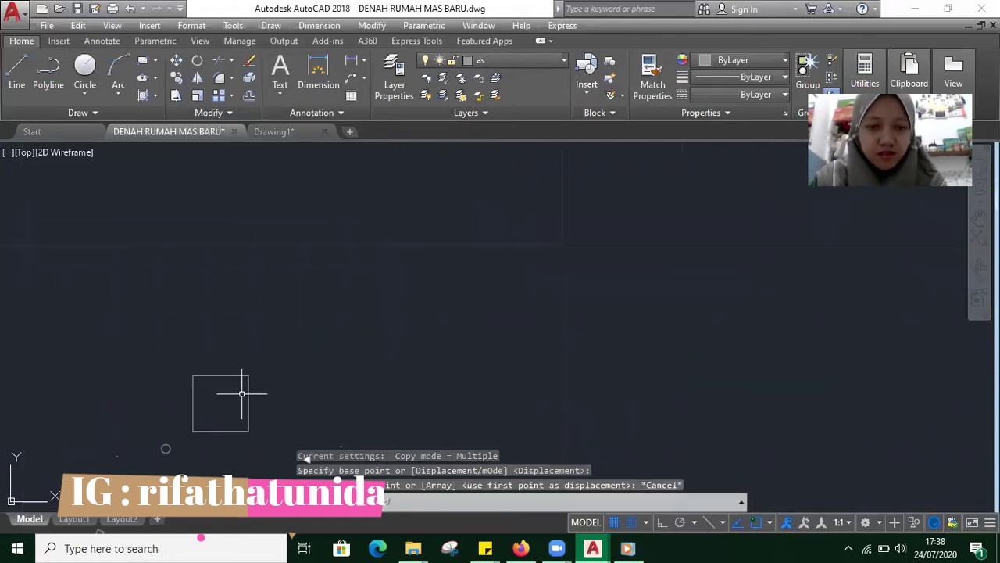
click(247, 392)
text(co)
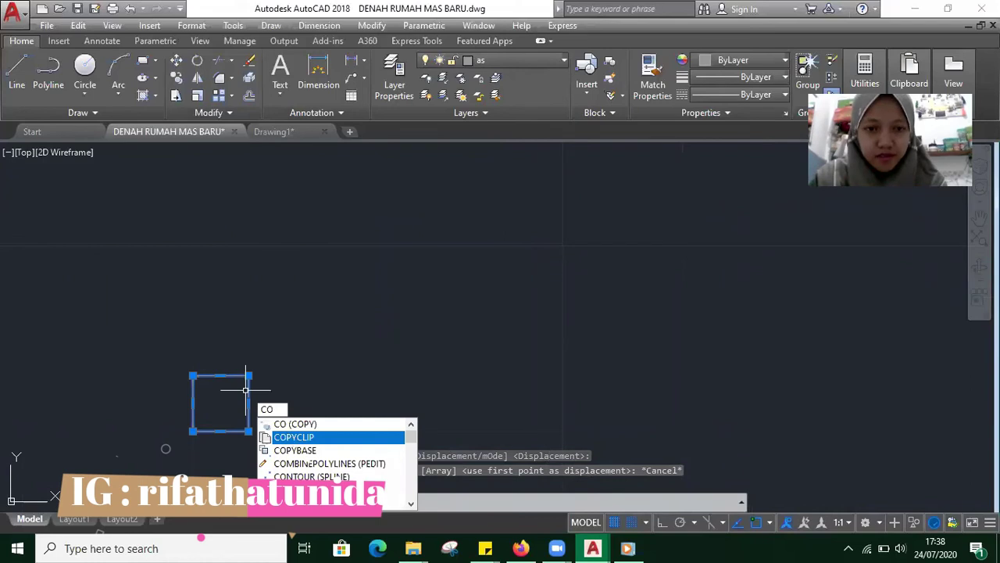
key(Return)
click(193, 431)
scroll(450, 319, down, 6)
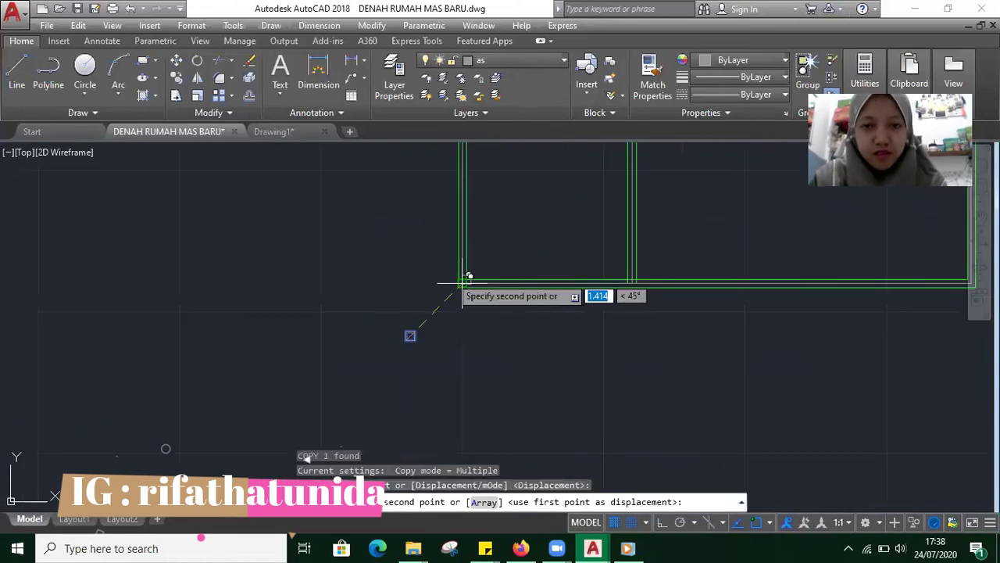
scroll(468, 277, up, 5)
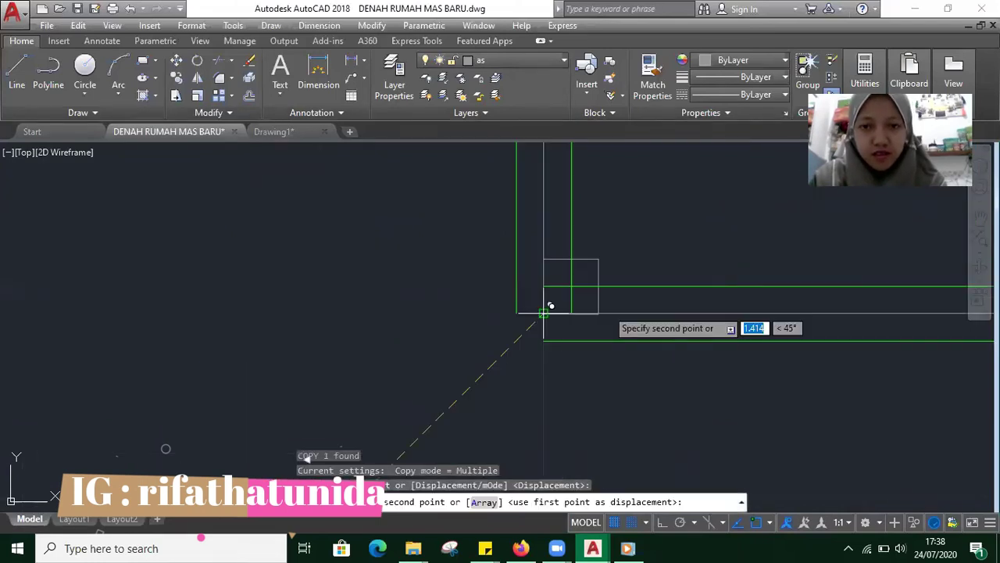
key(Escape)
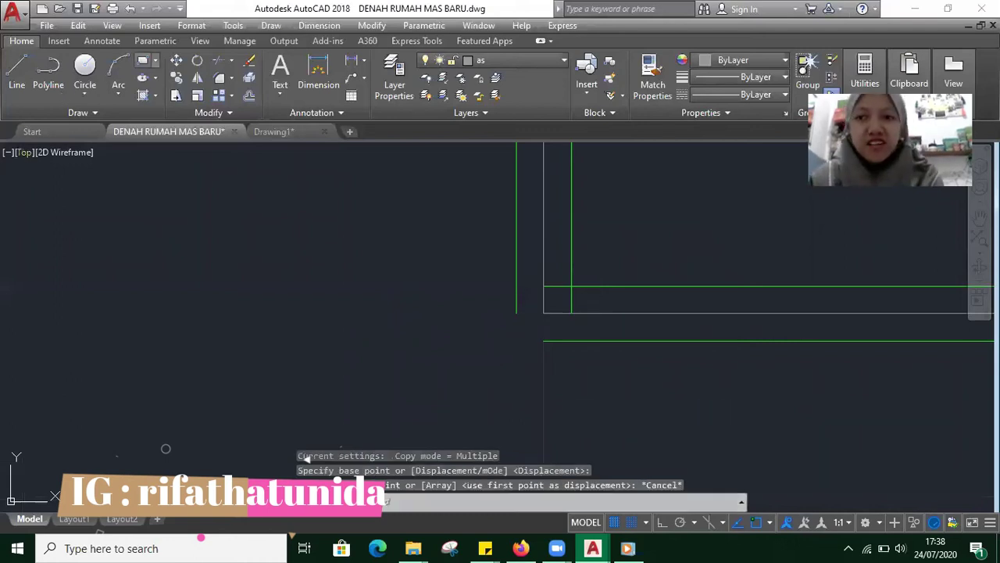
- Try to draw a rectangle starting at the plan's lower-left axis corner
click(143, 61)
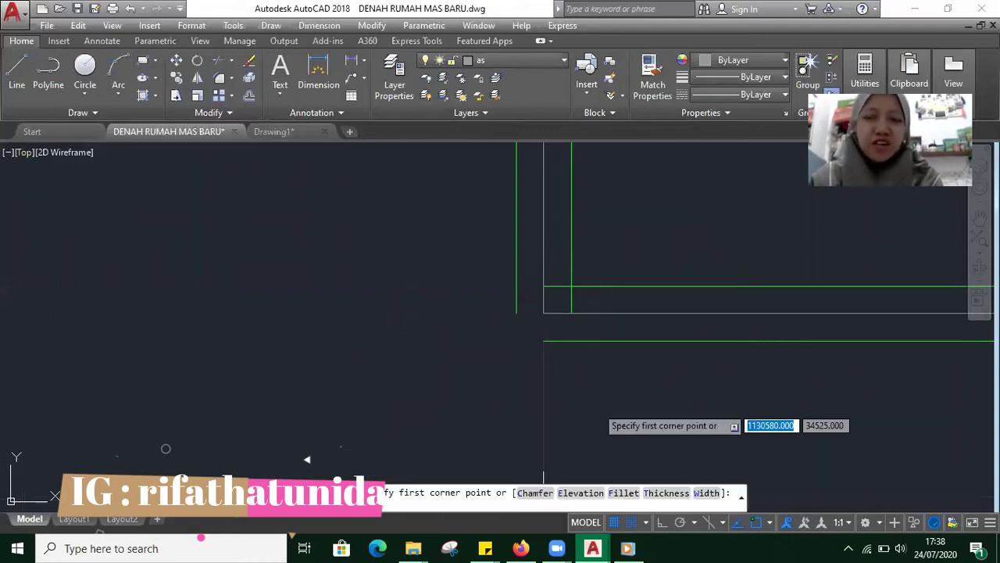
click(543, 312)
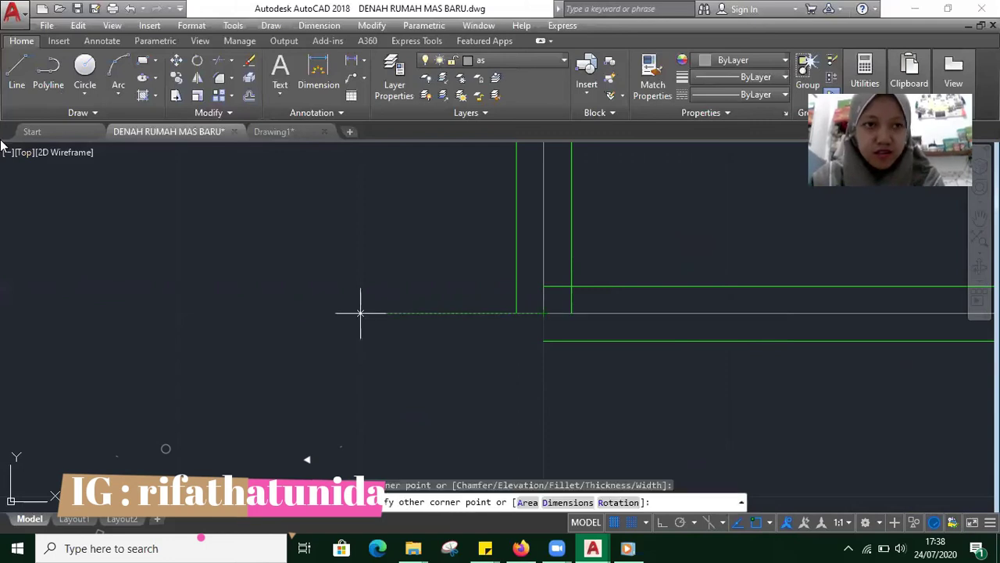
key(Escape)
click(142, 60)
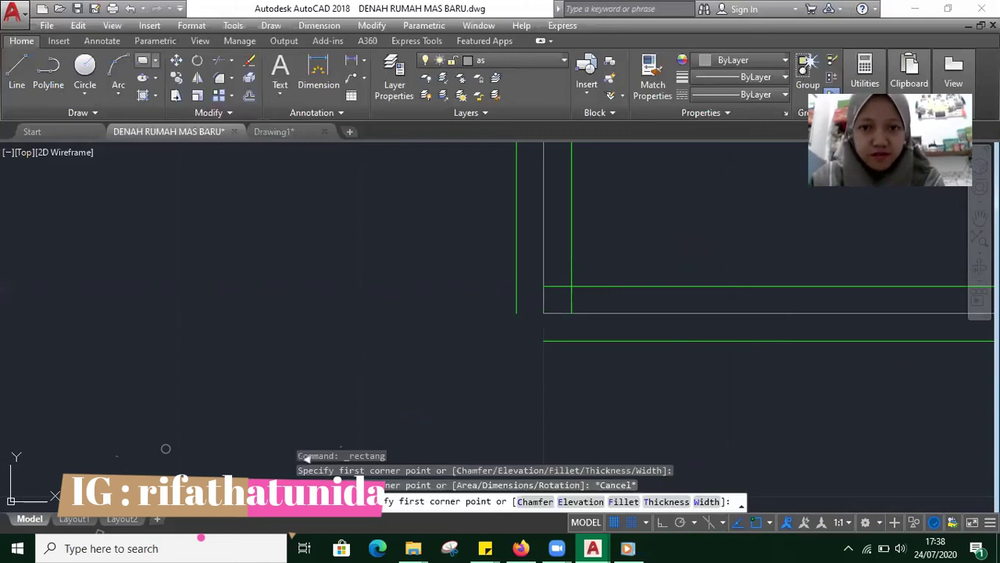
click(543, 312)
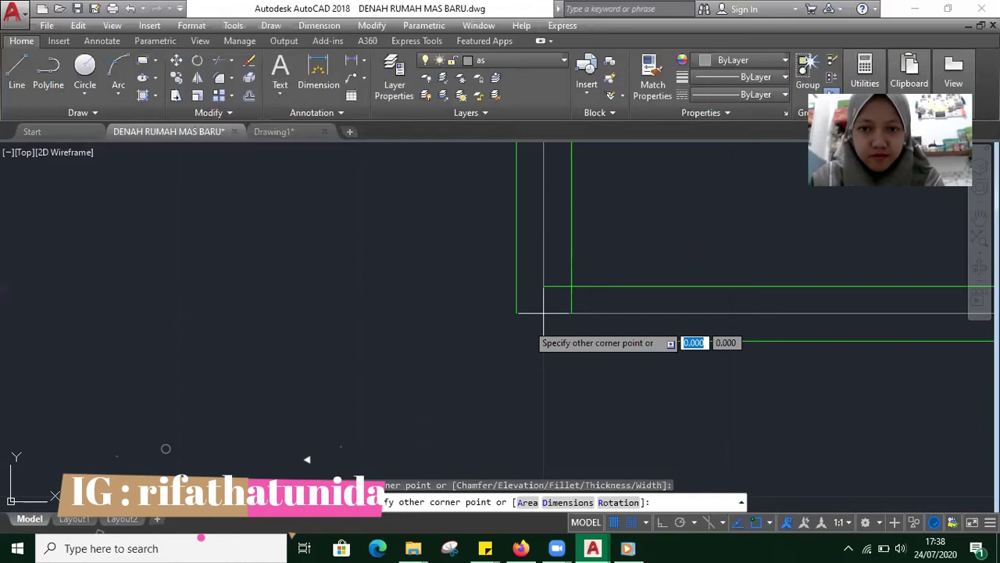
click(539, 304)
click(587, 316)
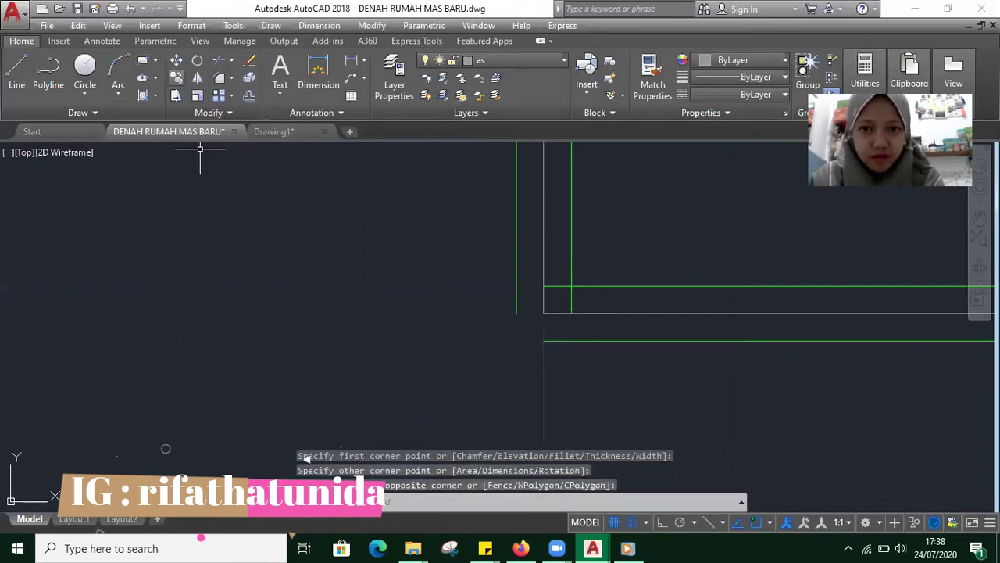
click(142, 60)
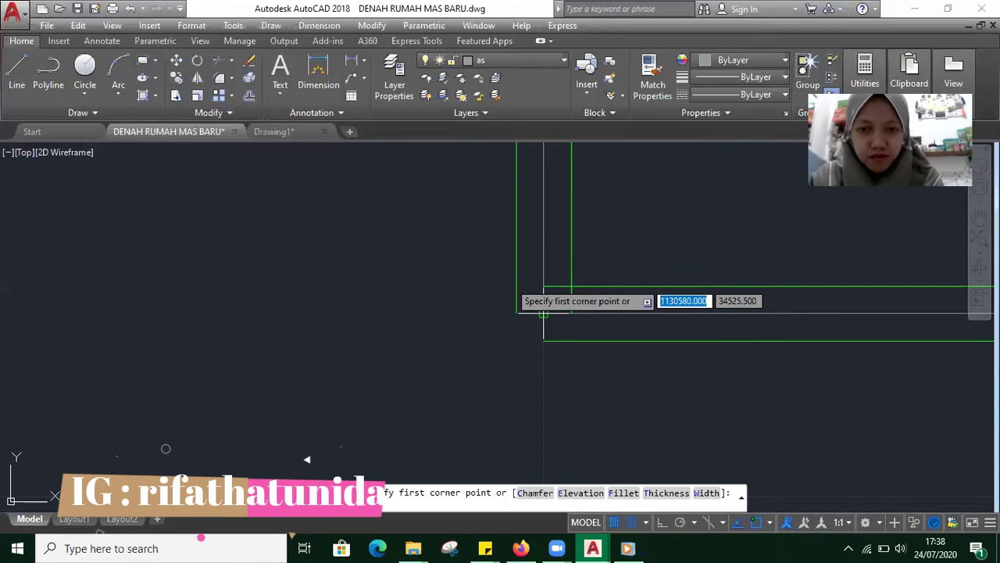
click(543, 313)
click(529, 347)
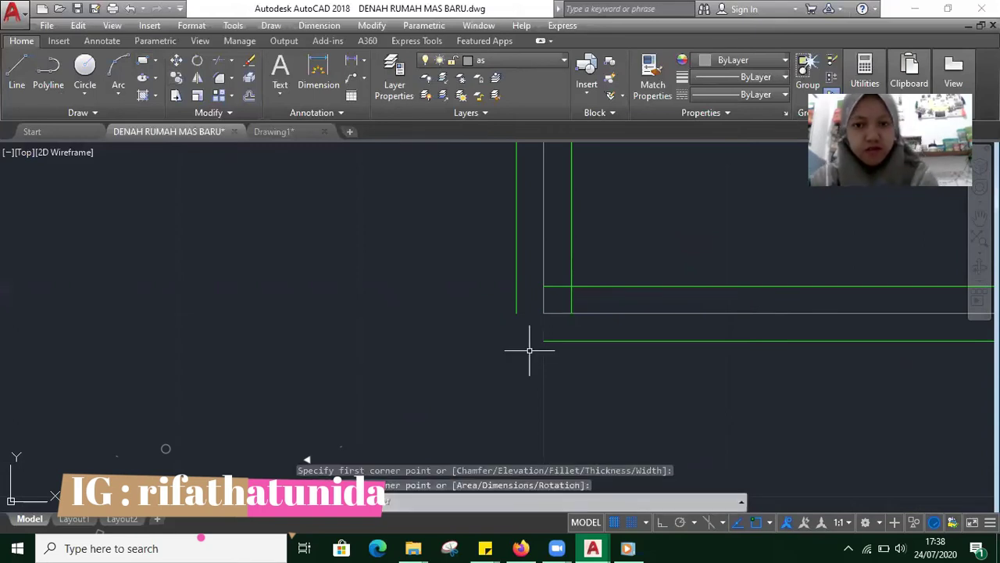
click(529, 347)
- Examine the reference plan's filled square column at the bottom wall corner between TERAS RUMAH BAWAH and RUANG TAMU
scroll(481, 345, down, 10)
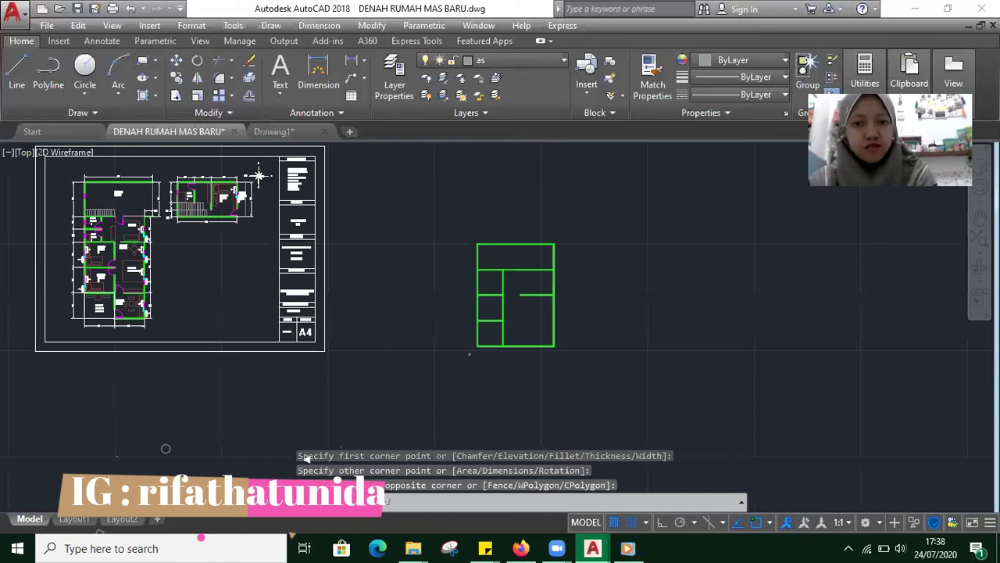
scroll(259, 178, up, 10)
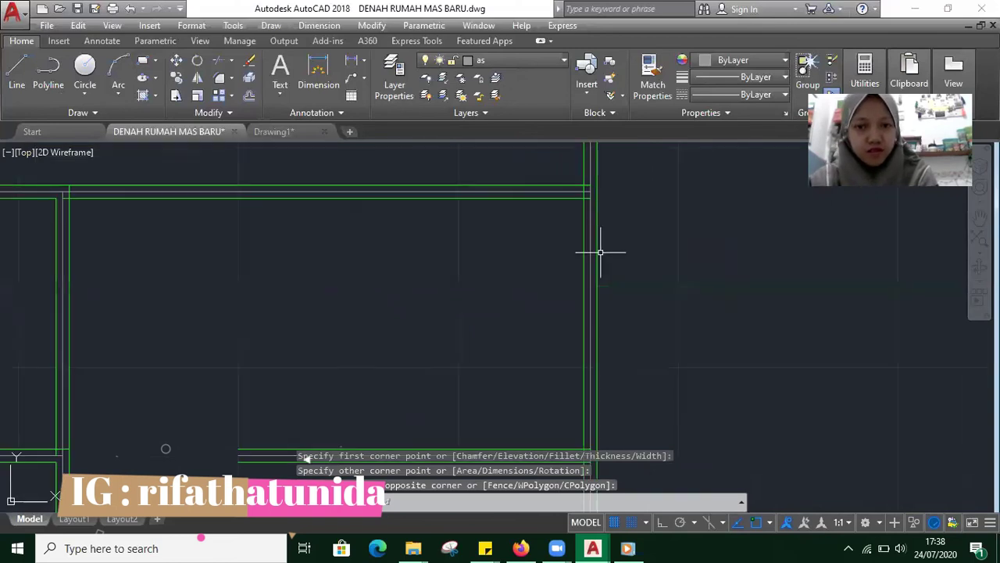
scroll(484, 398, down, 10)
scroll(485, 398, up, 10)
mouse_move(484, 398)
middle_down()
mouse_move(372, 364)
mouse_move(271, 382)
middle_up()
scroll(271, 383, up, 2)
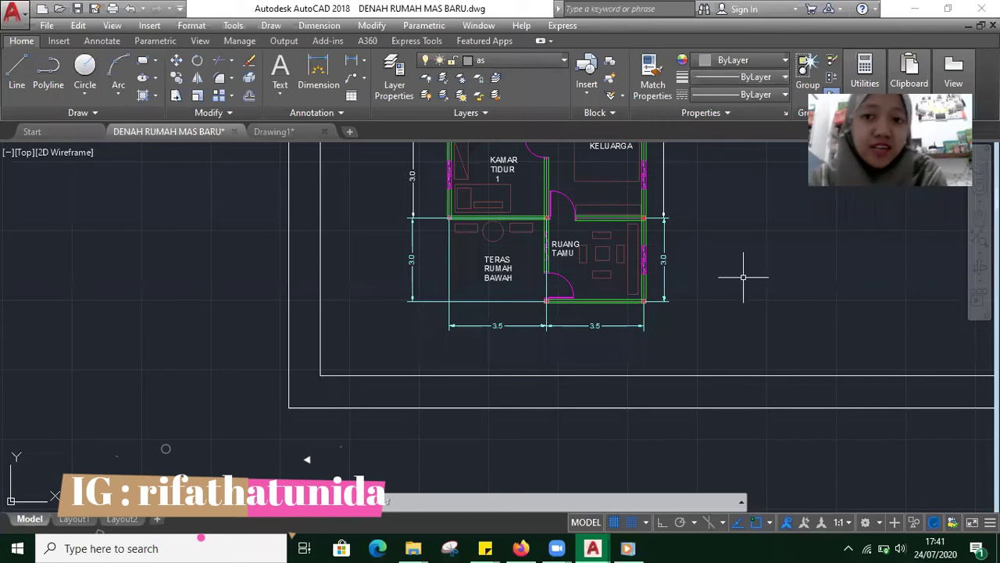
scroll(705, 274, down, 5)
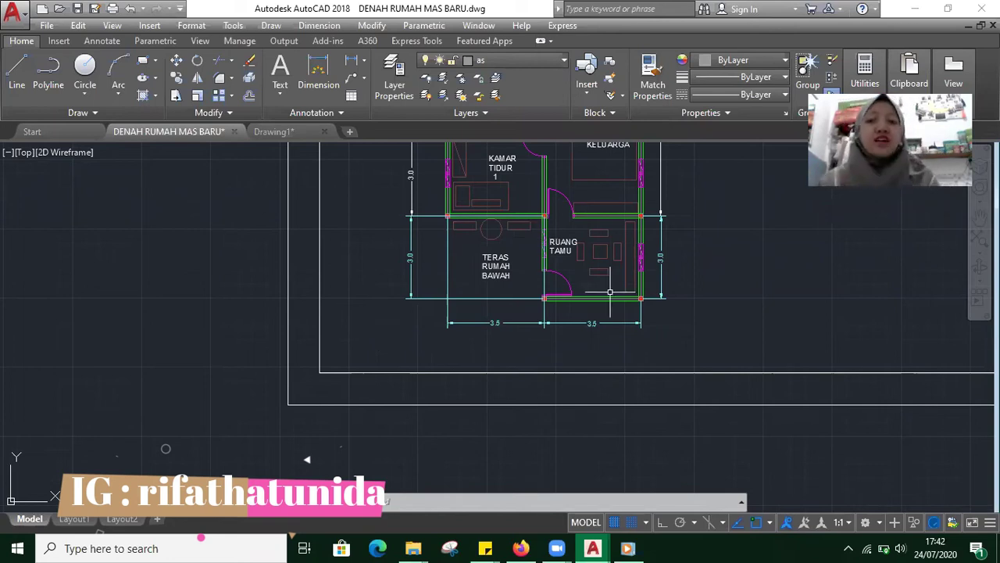
scroll(544, 329, up, 6)
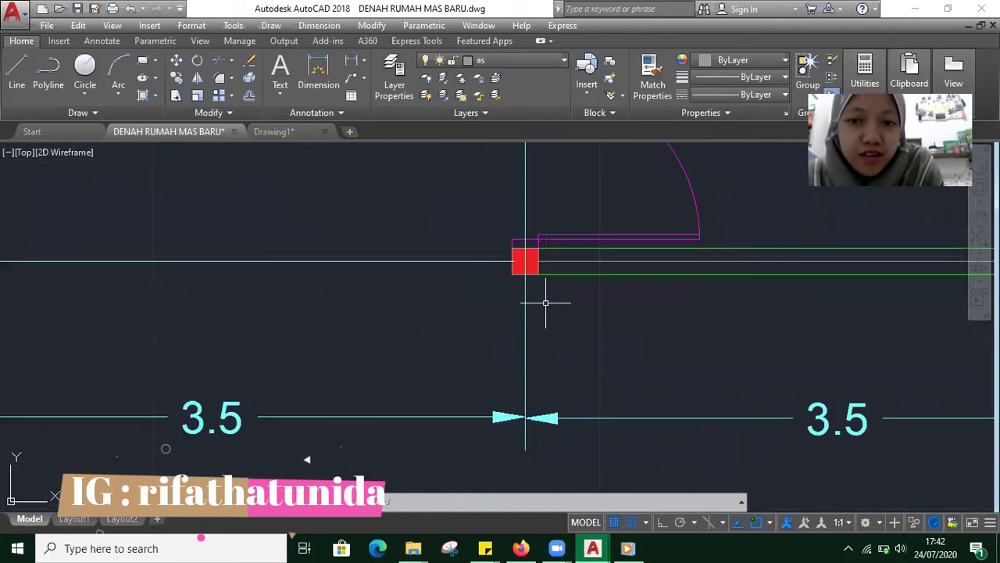
scroll(525, 269, up, 2)
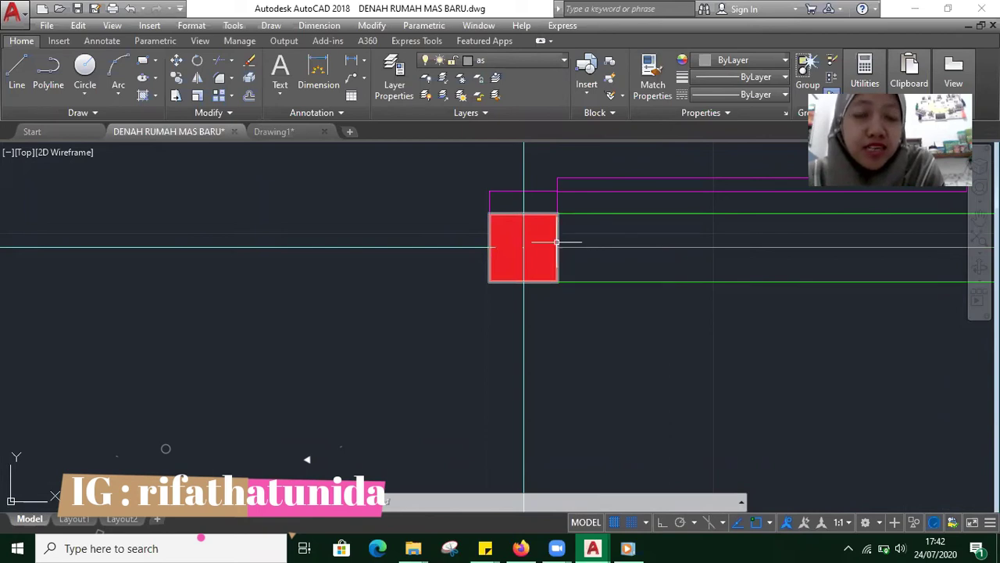
key(c)
key(Return)
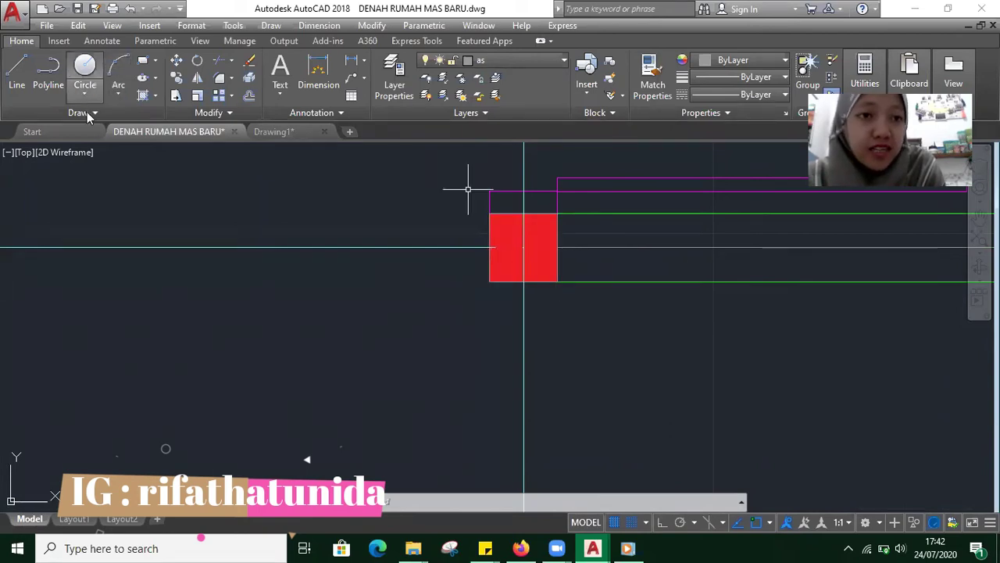
key(Escape)
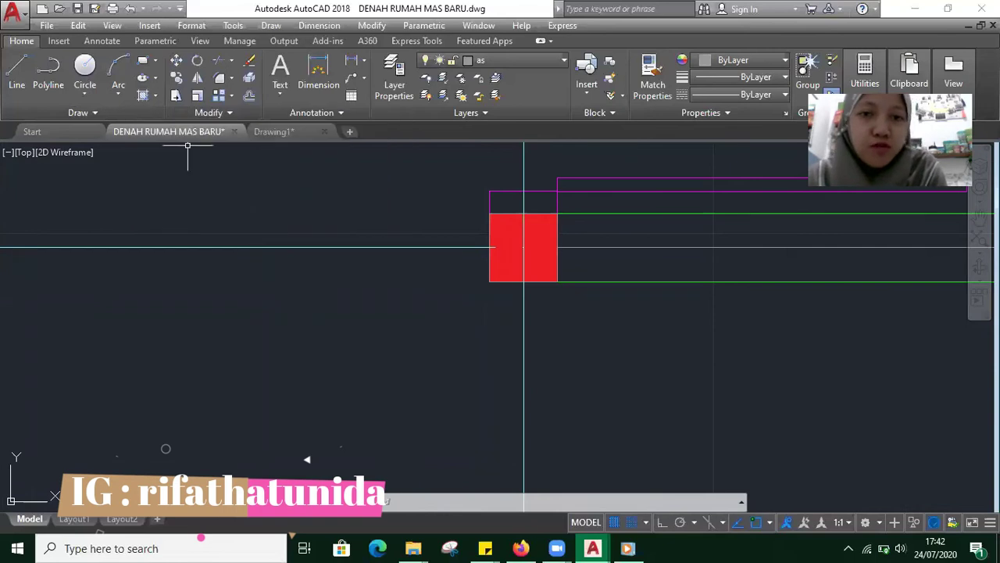
- Examine the RUANG TAMU door's frame, leaf and swing arc, the available arc methods, and the KAMAR TIDUR doors in the reference plan
scroll(414, 247, down, 5)
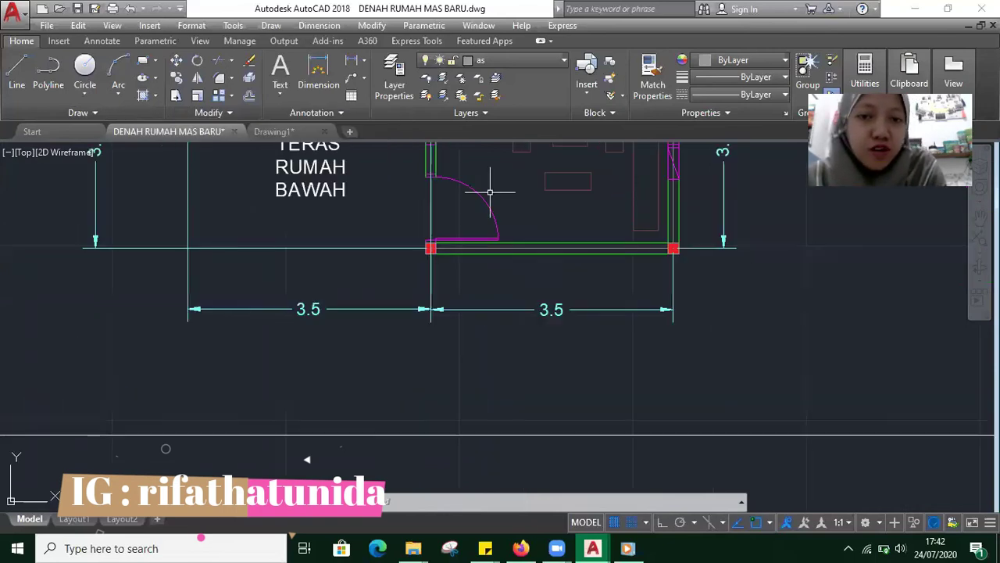
scroll(490, 191, up, 4)
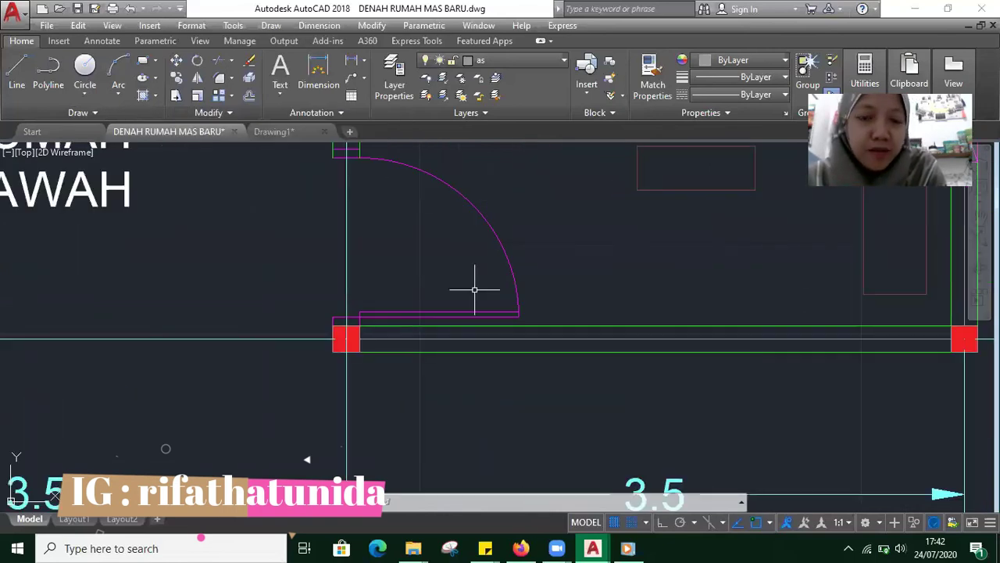
scroll(474, 289, down, 2)
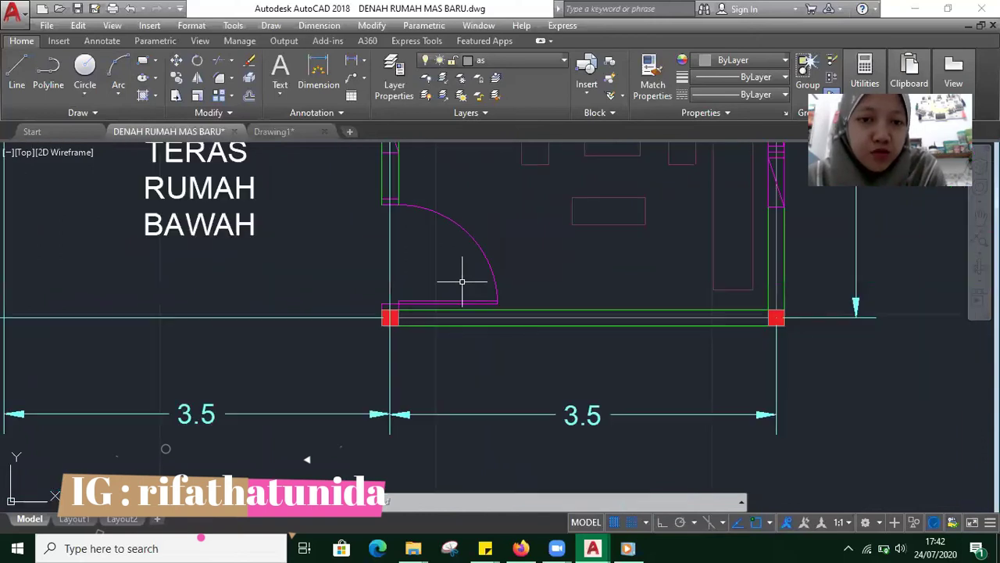
scroll(439, 298, up, 4)
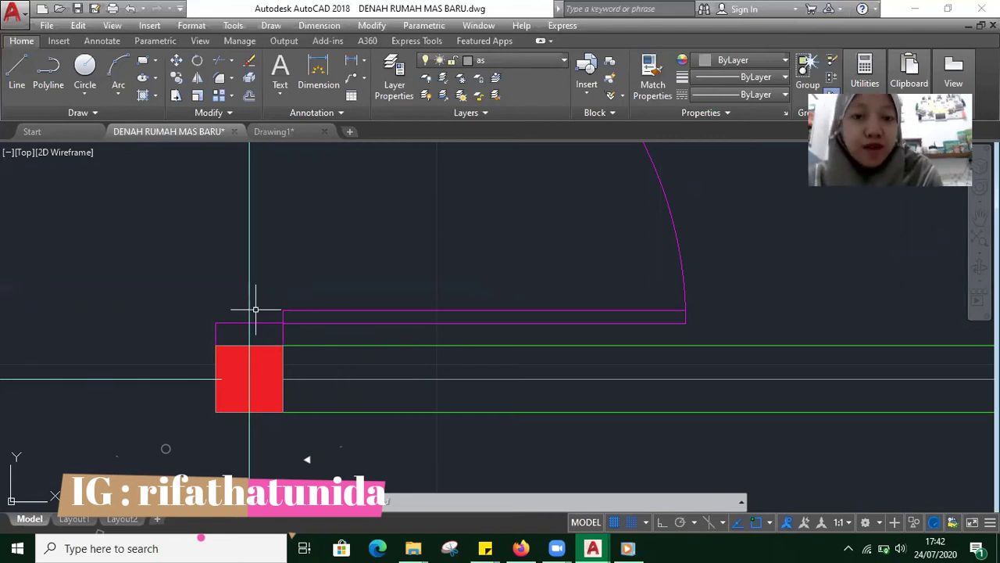
scroll(313, 294, down, 3)
scroll(311, 294, down, 2)
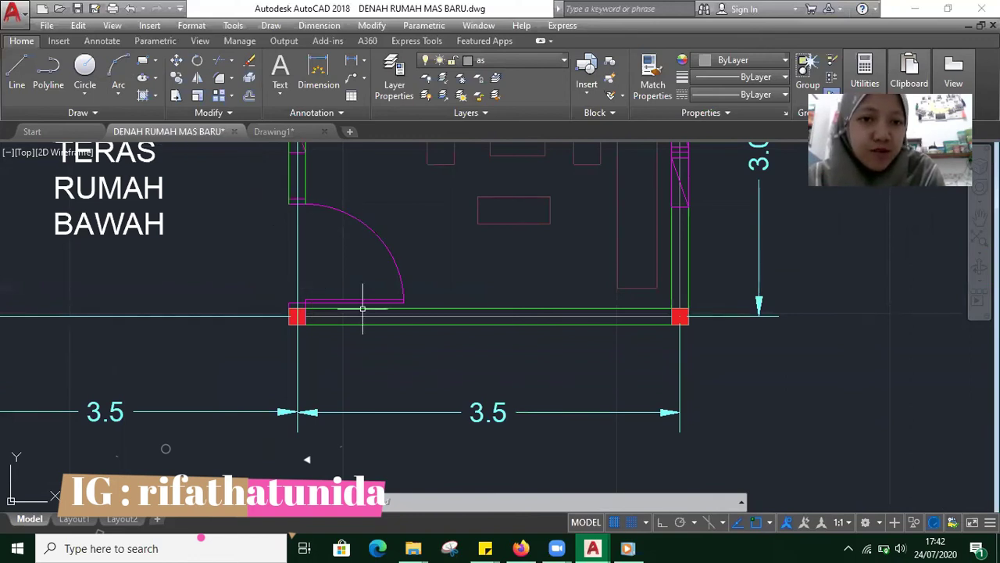
click(118, 94)
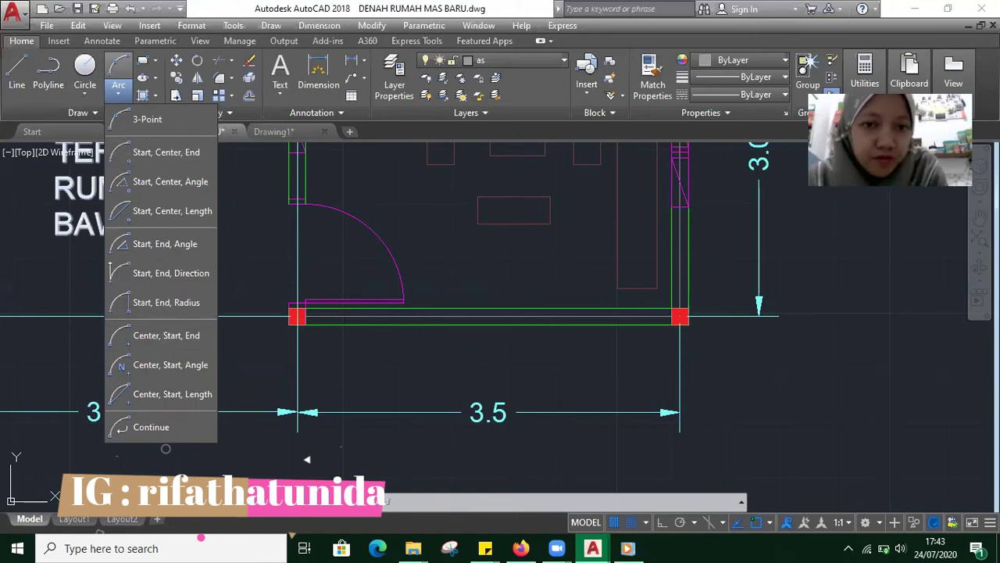
click(393, 264)
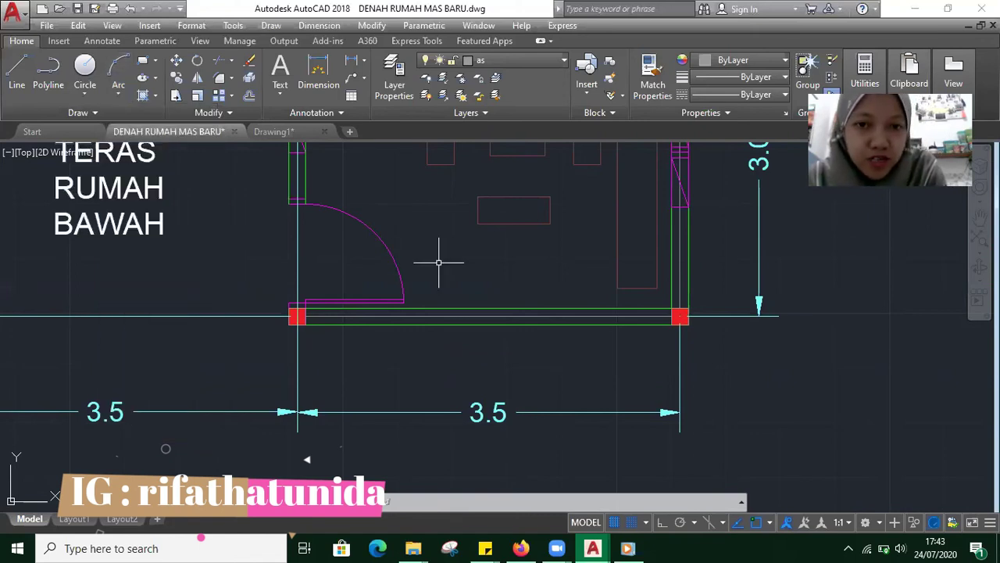
scroll(426, 234, down, 2)
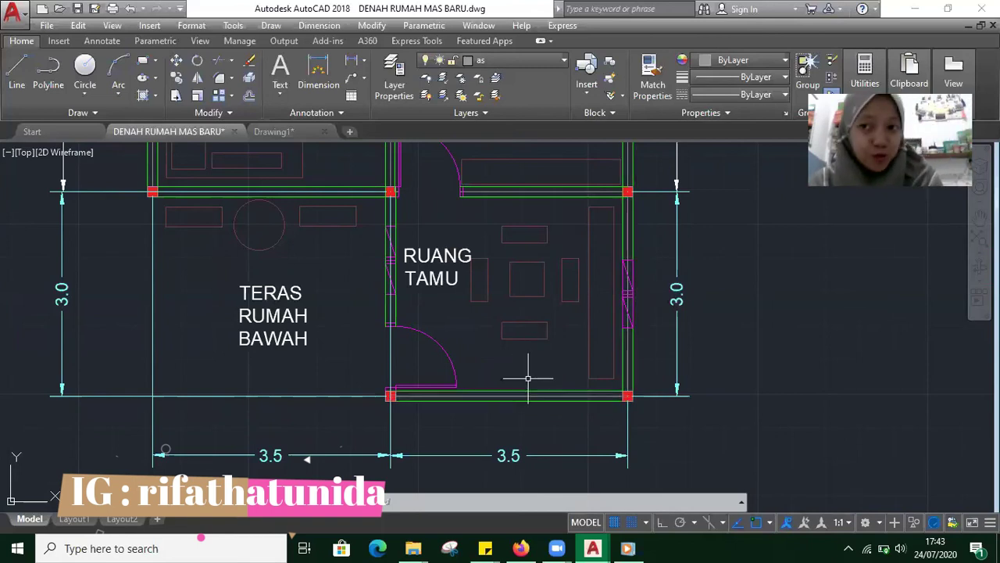
scroll(536, 344, down, 4)
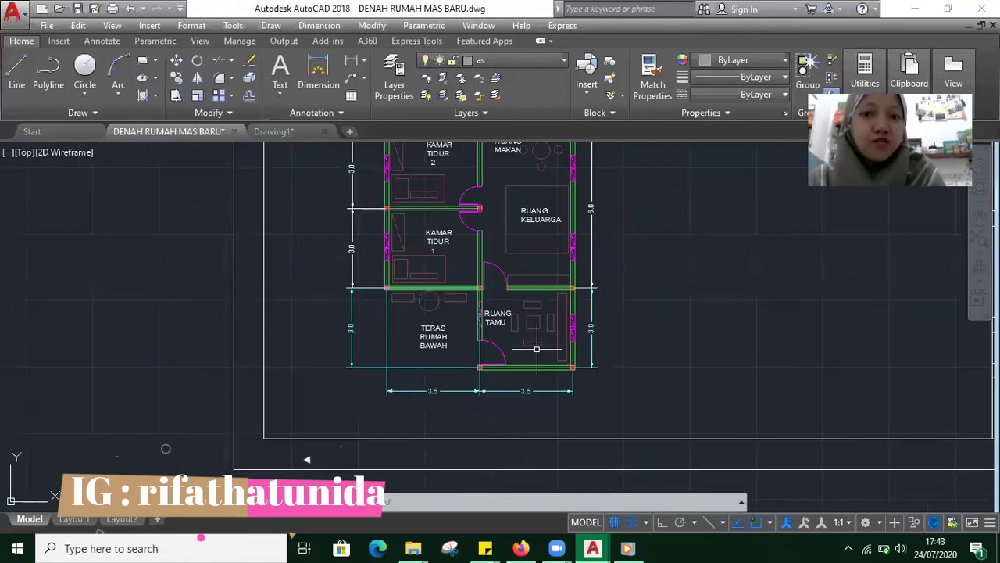
scroll(520, 203, down, 2)
scroll(520, 203, up, 6)
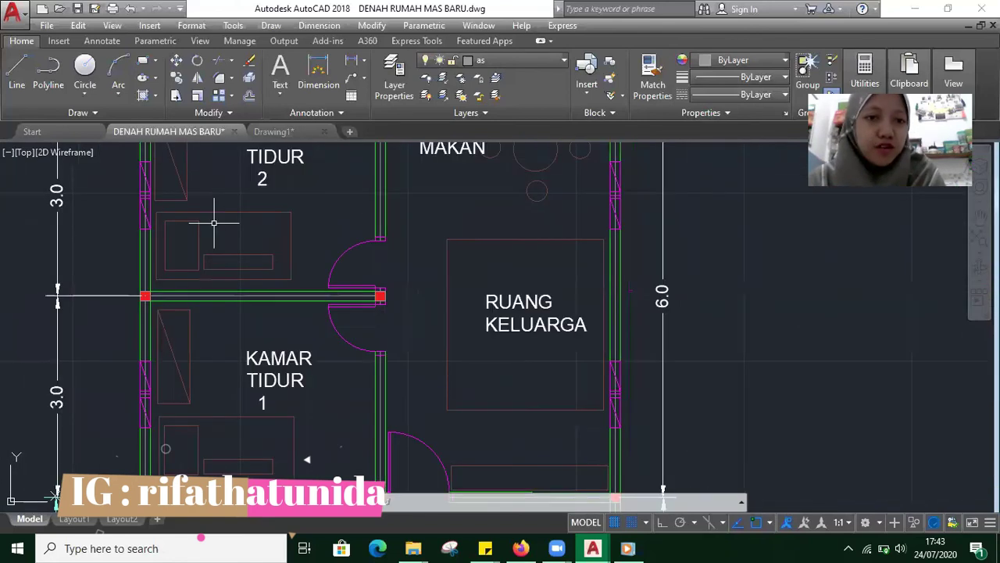
- Examine the window symbol in the outer wall of KAMAR TIDUR 1 and the room layout of both reference floor plans
scroll(110, 192, up, 4)
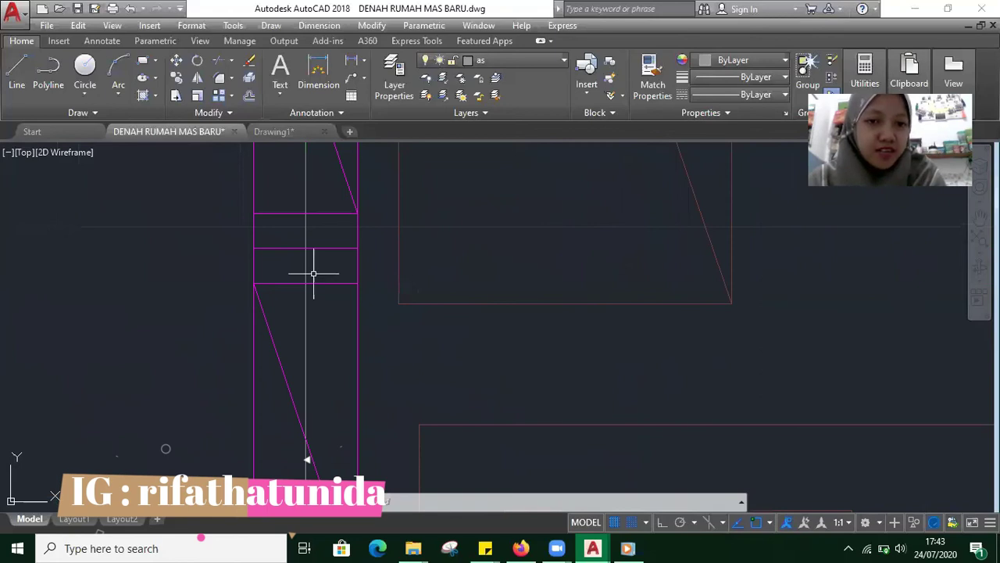
scroll(314, 274, down, 2)
scroll(234, 249, down, 3)
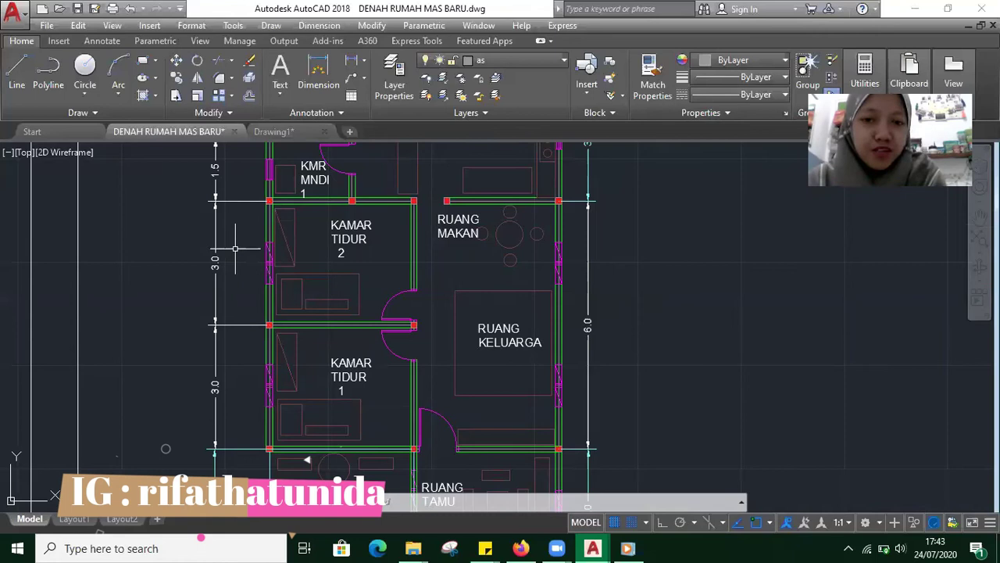
scroll(409, 289, down, 3)
scroll(449, 268, up, 2)
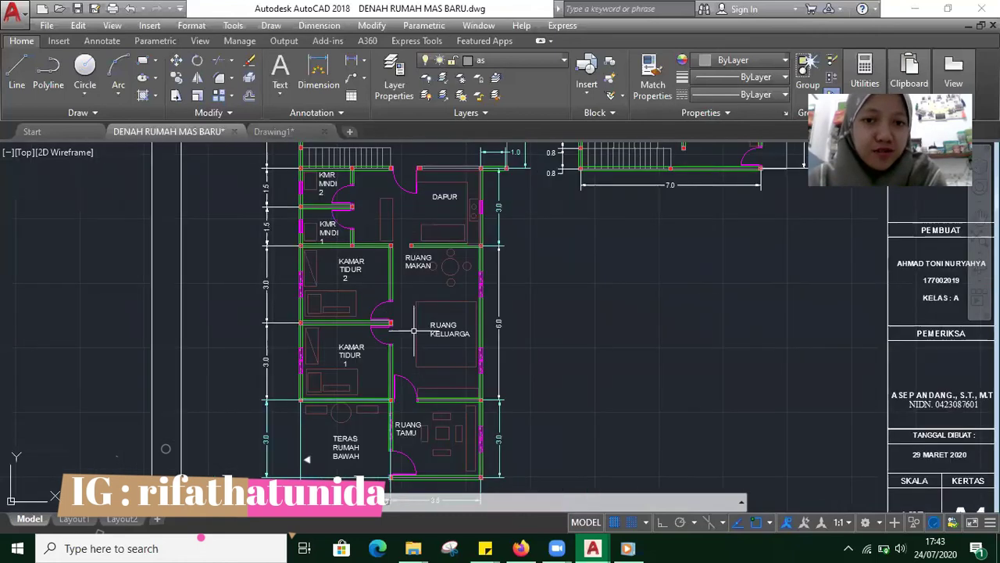
scroll(537, 246, down, 4)
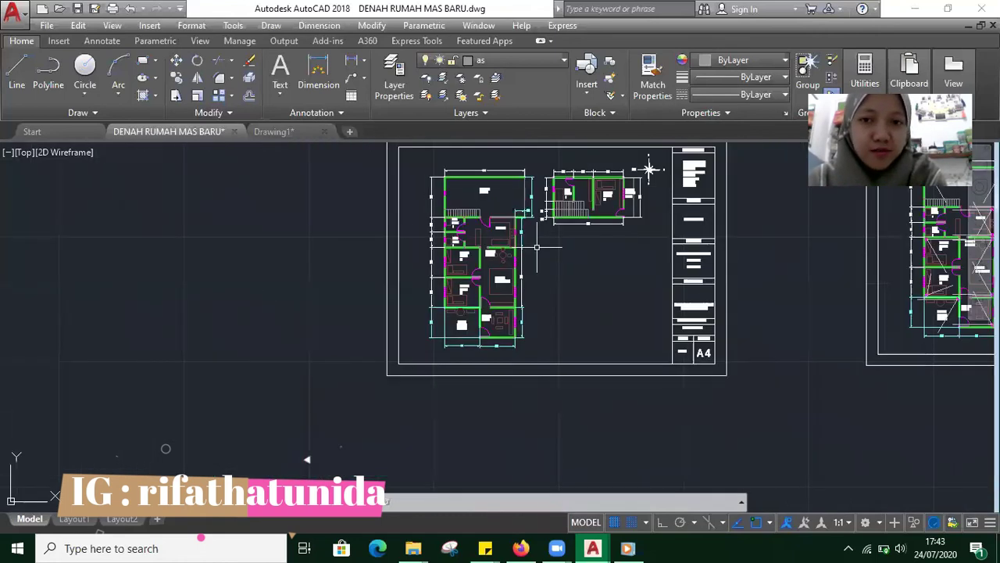
scroll(537, 247, up, 5)
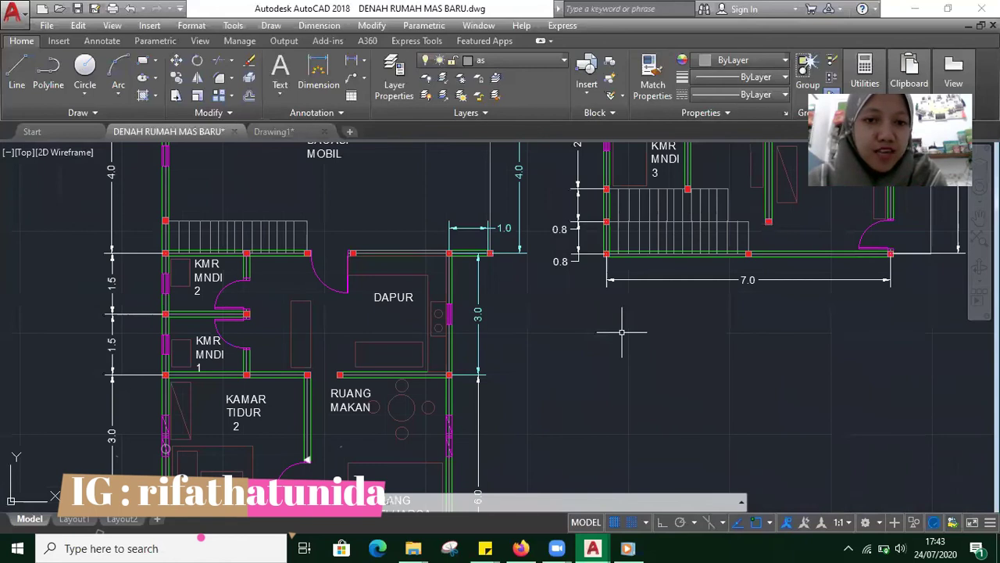
scroll(533, 323, down, 2)
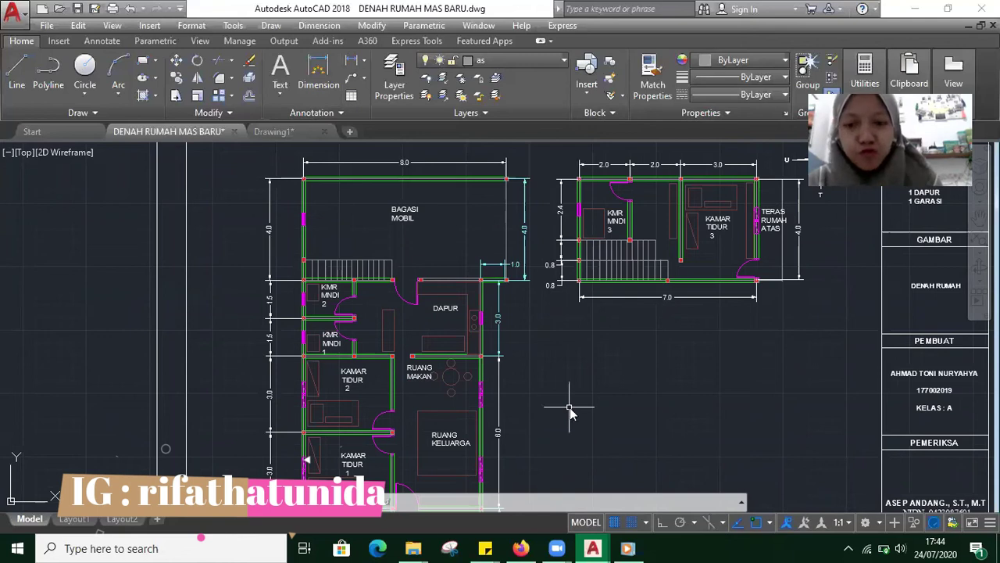
text(DIM)
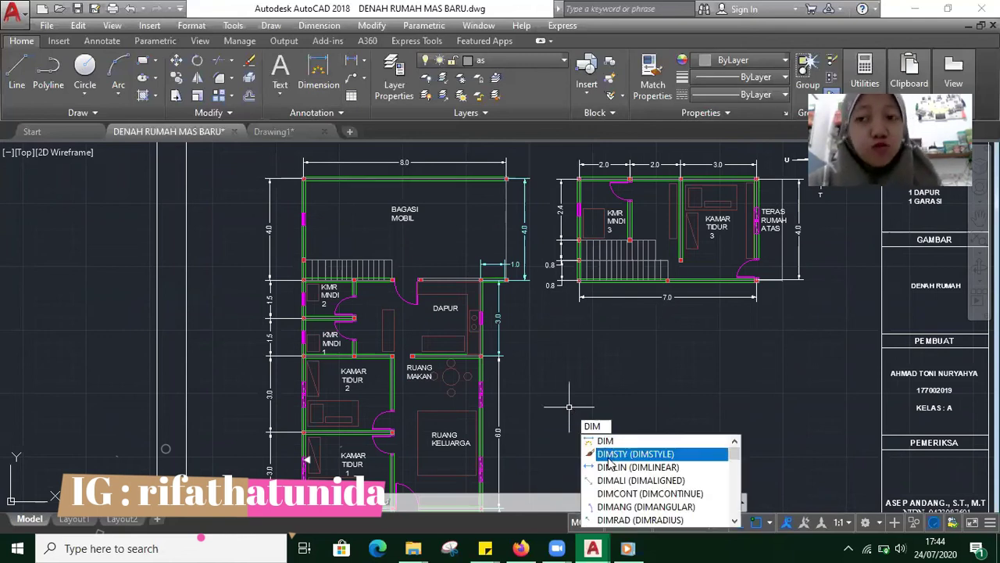
key(BackSpace)
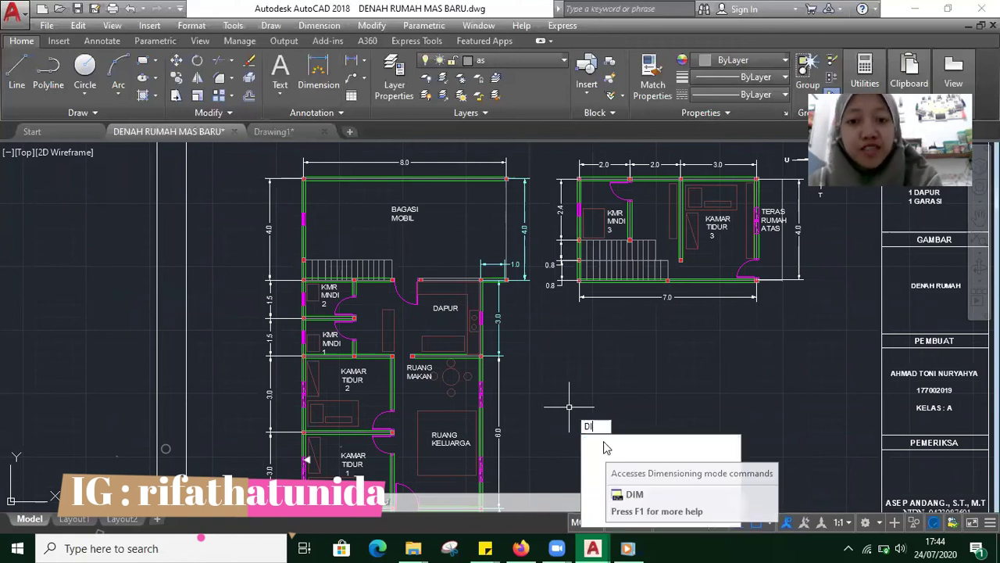
key(BackSpace)
key(BackSpace)
key(Delete)
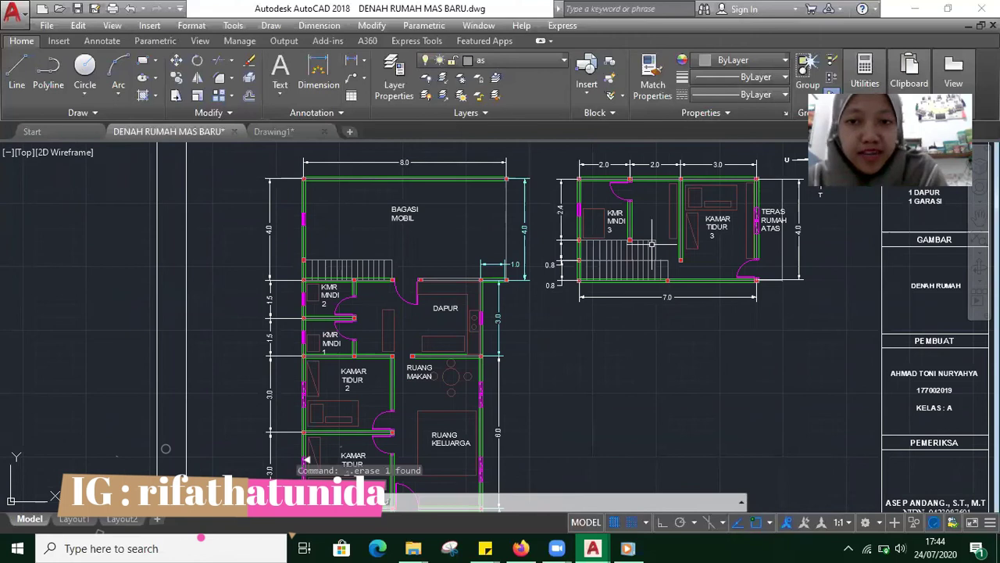
- Examine the upper floor's staircase with its 0.8 dimensions and the rooms, columns and dimensions of both reference floor plans
scroll(652, 244, up, 4)
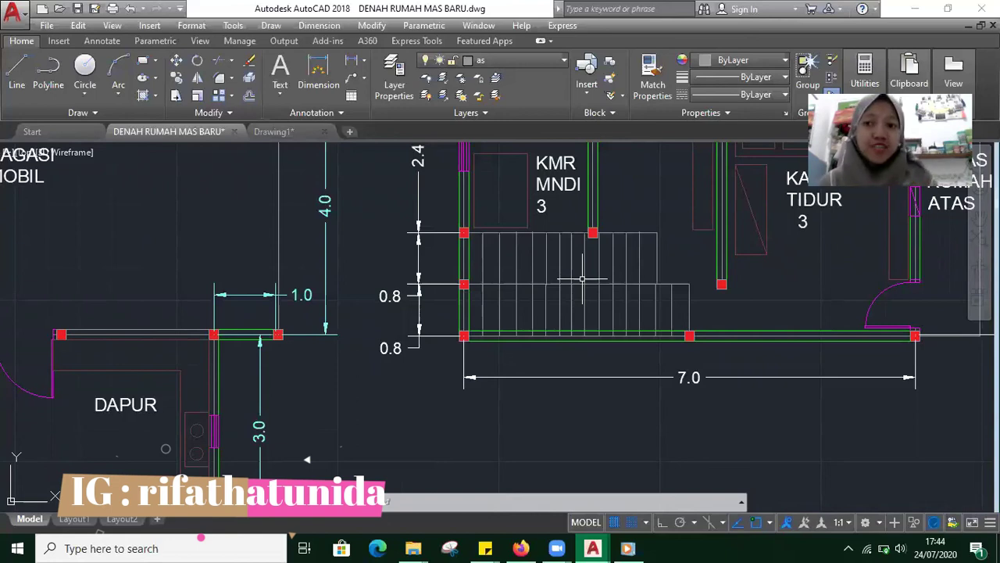
scroll(582, 279, down, 5)
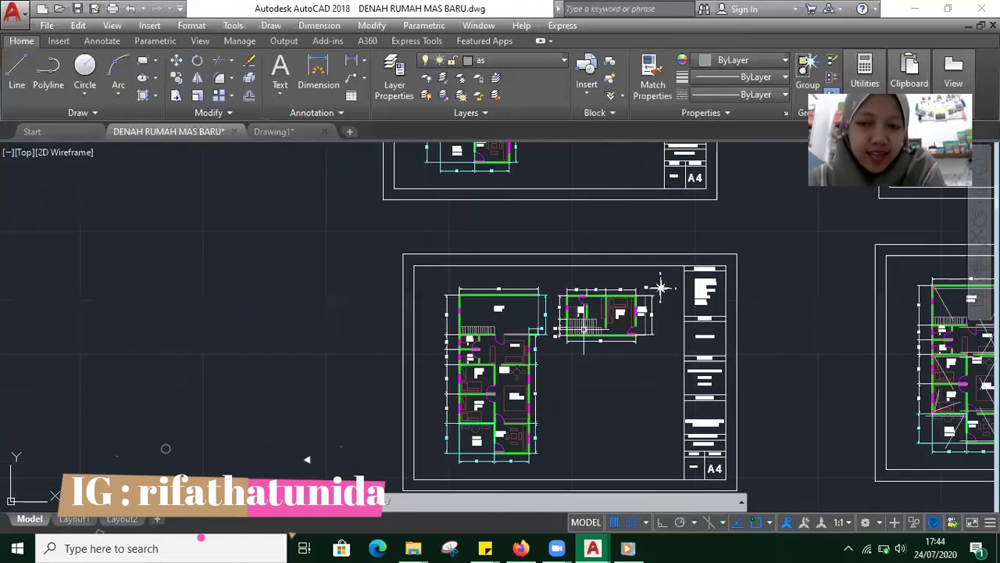
scroll(595, 360, up, 2)
scroll(595, 352, up, 5)
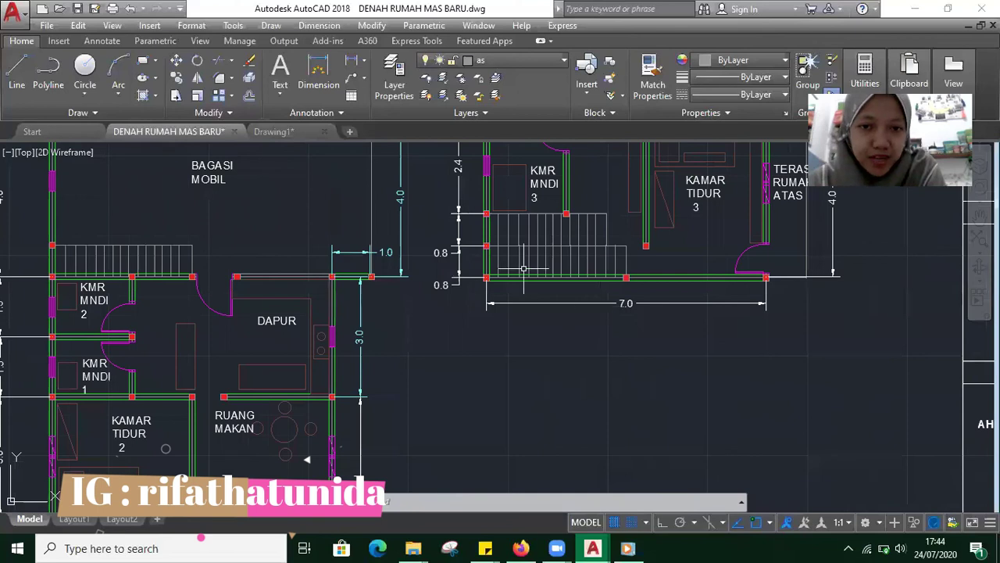
scroll(415, 285, up, 4)
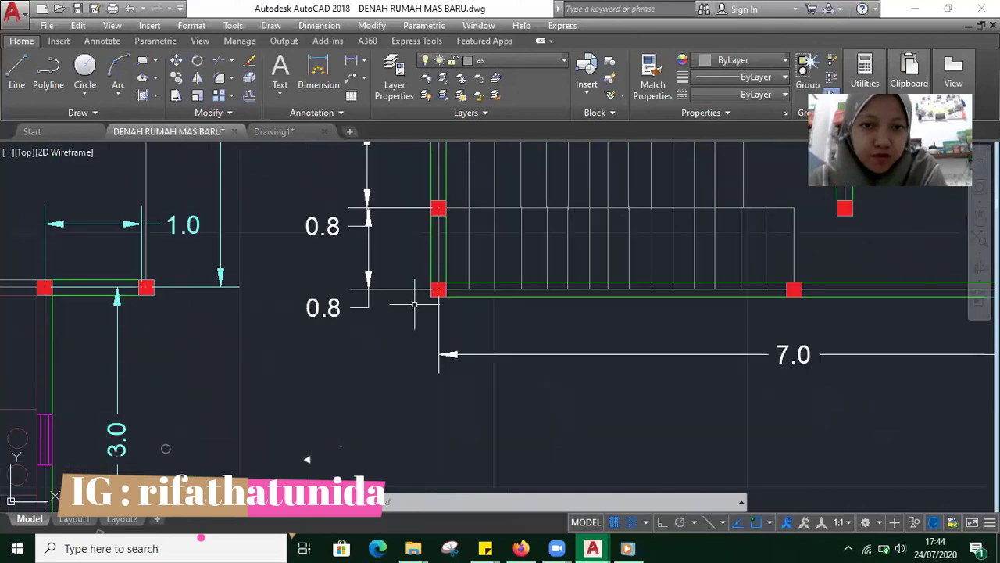
scroll(374, 366, down, 6)
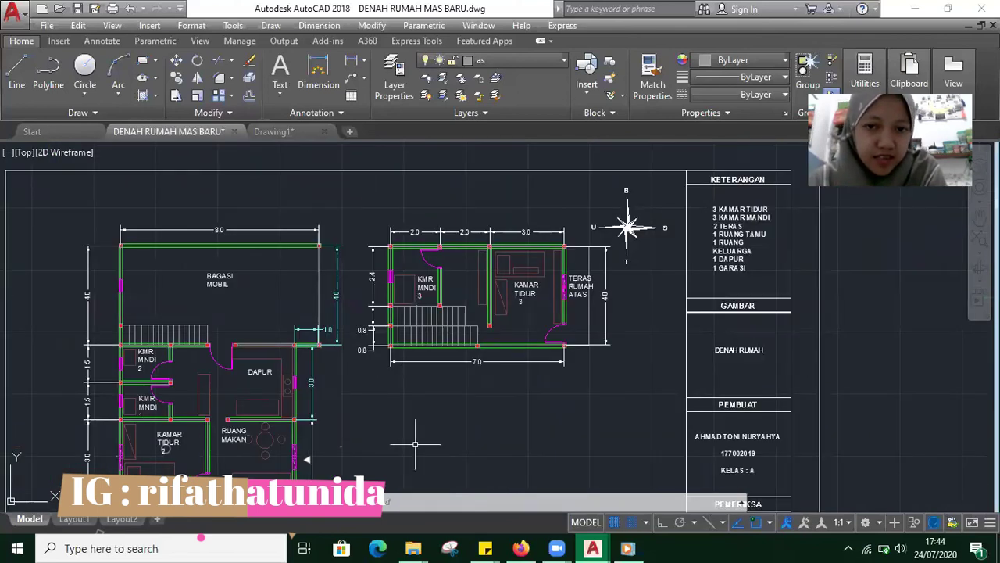
middle_drag(415, 444, 425, 421)
scroll(489, 319, down, 3)
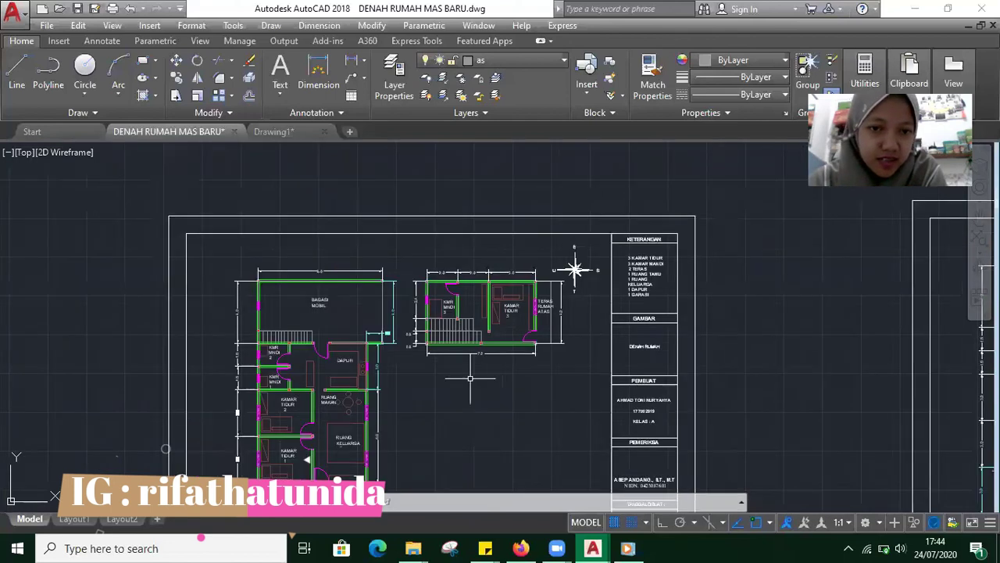
scroll(286, 425, up, 5)
scroll(286, 425, up, 2)
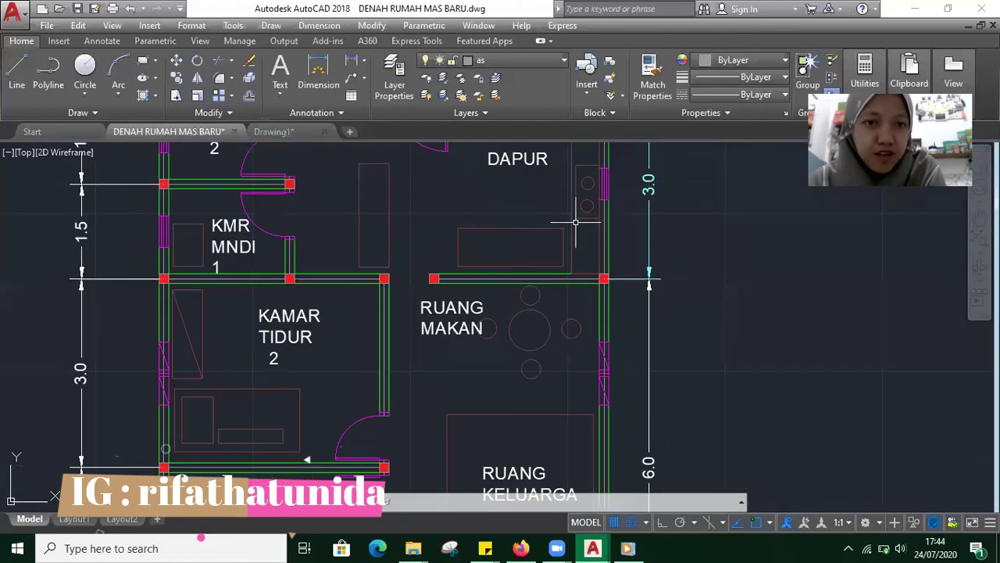
scroll(539, 211, down, 4)
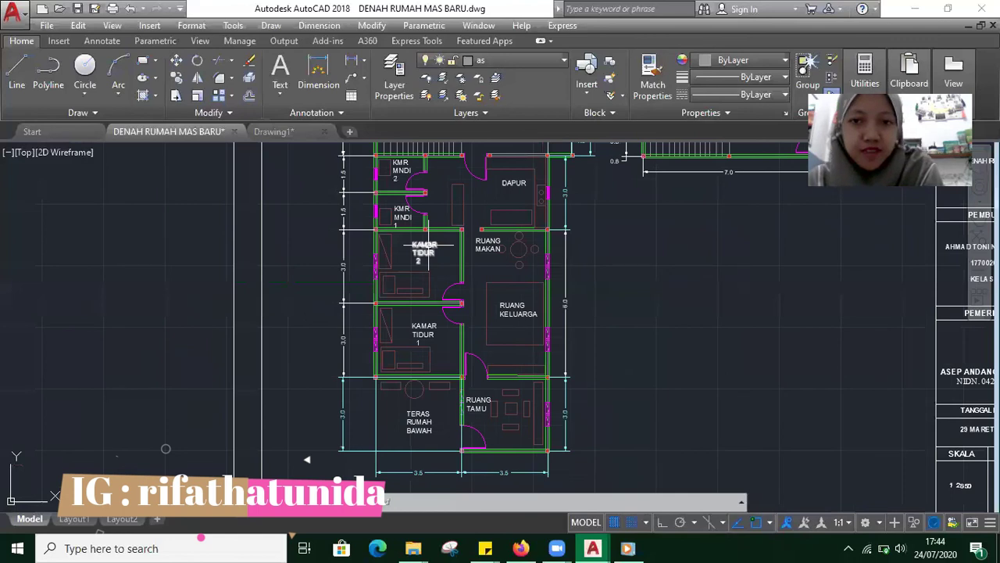
scroll(424, 248, down, 3)
scroll(608, 188, up, 5)
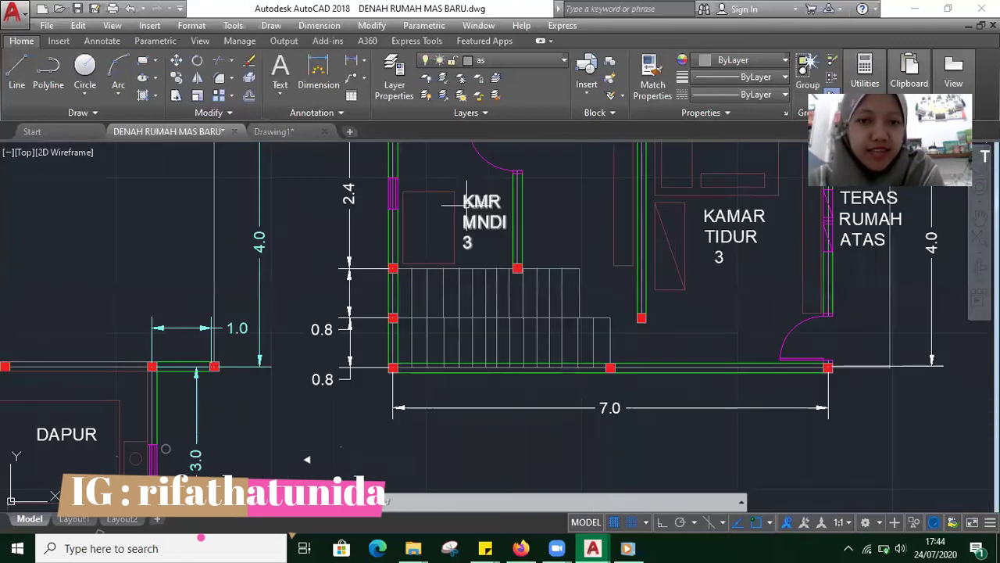
scroll(461, 211, down, 4)
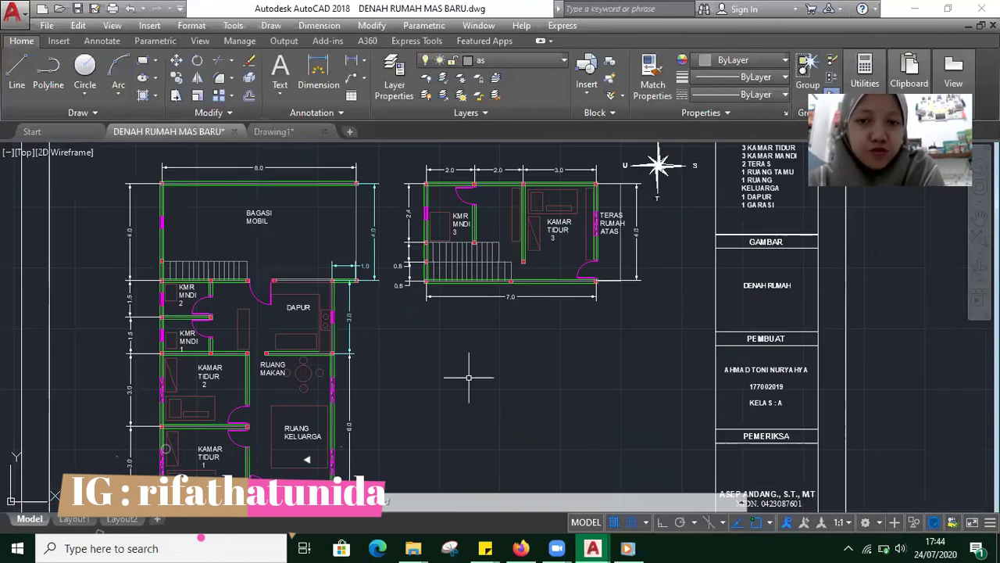
scroll(469, 377, down, 4)
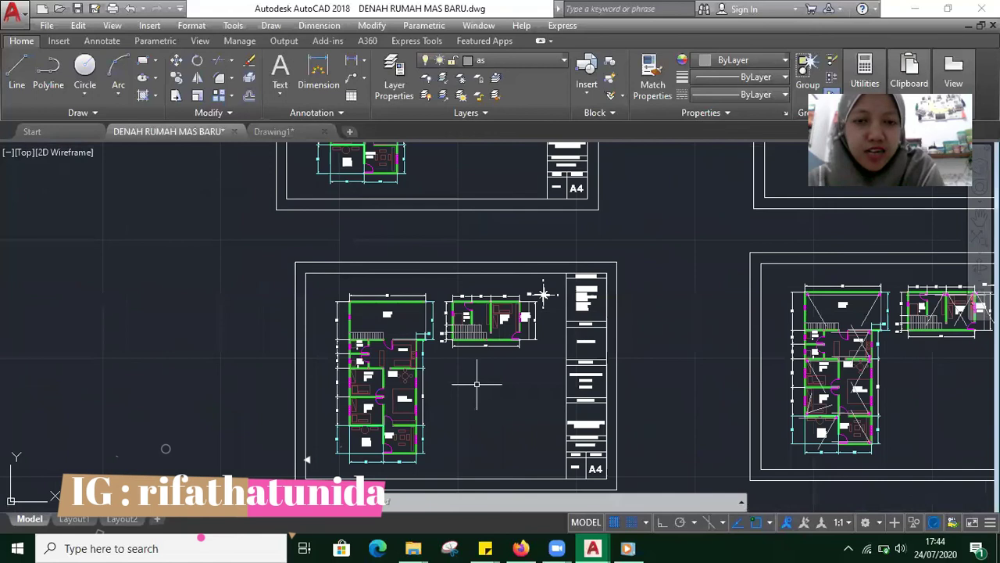
scroll(477, 384, down, 2)
scroll(442, 252, up, 6)
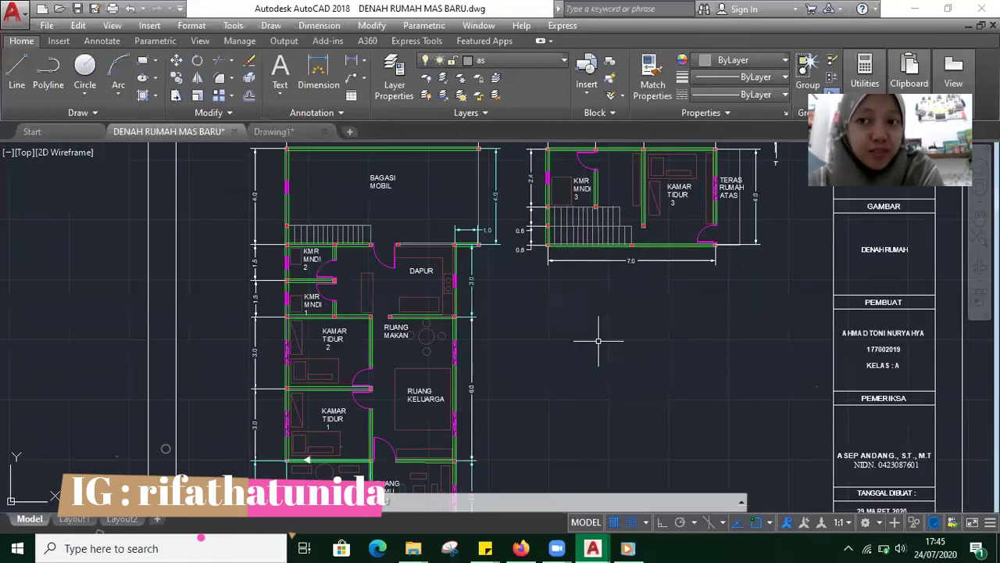
- Examine the camera symbols and their coverage lines in DAPUR, BAGASI MOBIL and the upper floor on the INSTALASI CCTV sheet
scroll(597, 341, down, 3)
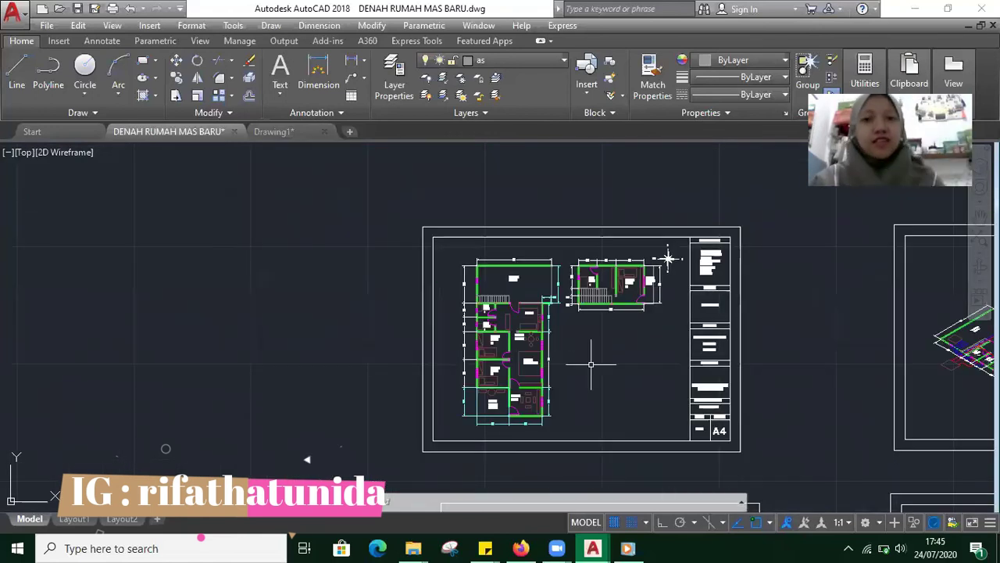
scroll(595, 354, down, 4)
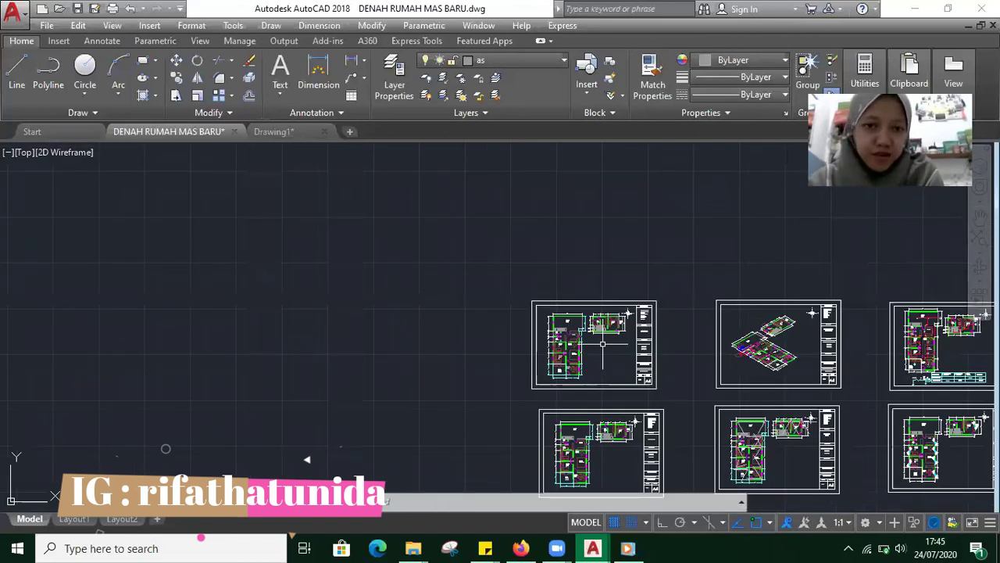
scroll(602, 297, up, 4)
scroll(349, 292, up, 6)
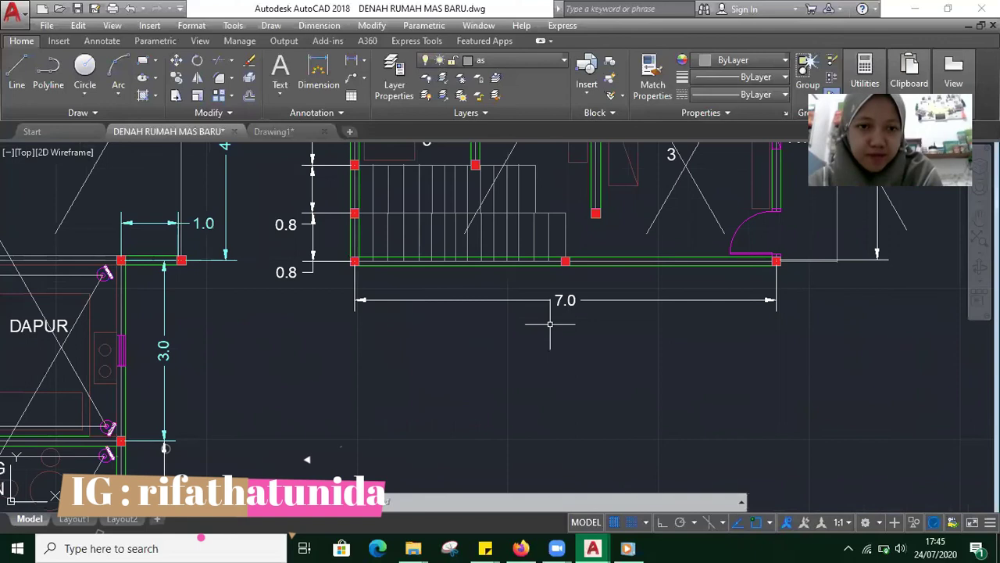
scroll(188, 336, up, 2)
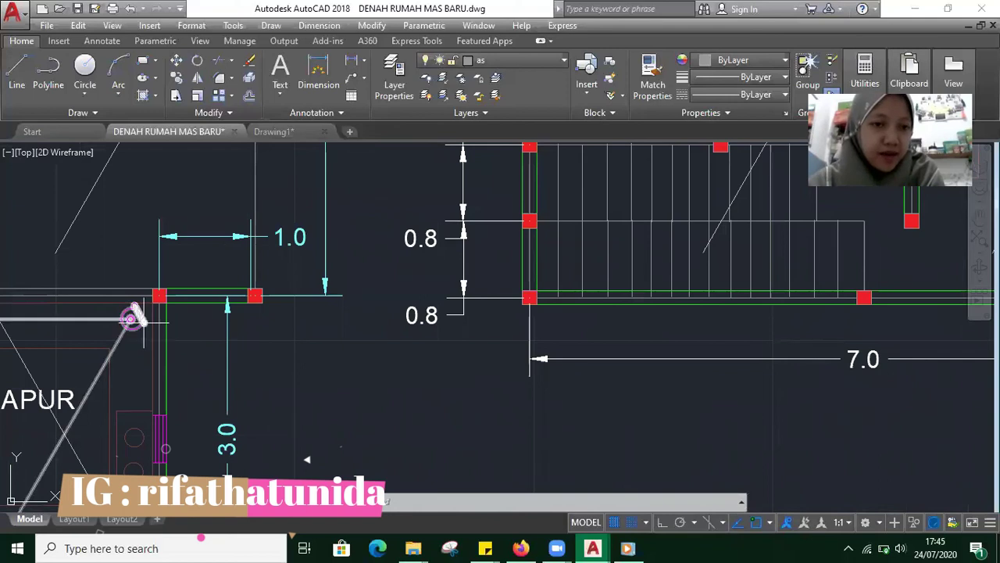
scroll(286, 371, down, 2)
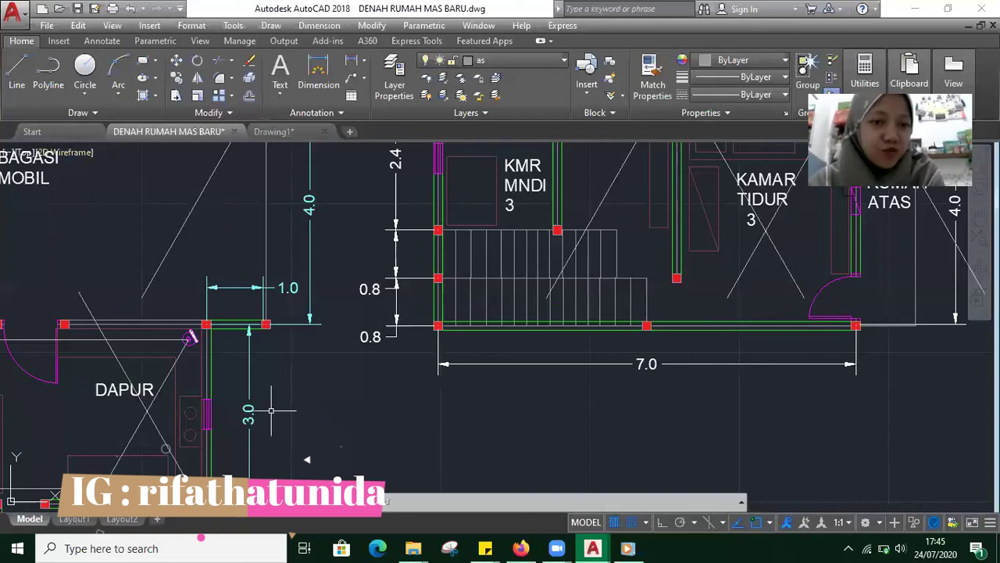
scroll(169, 355, up, 4)
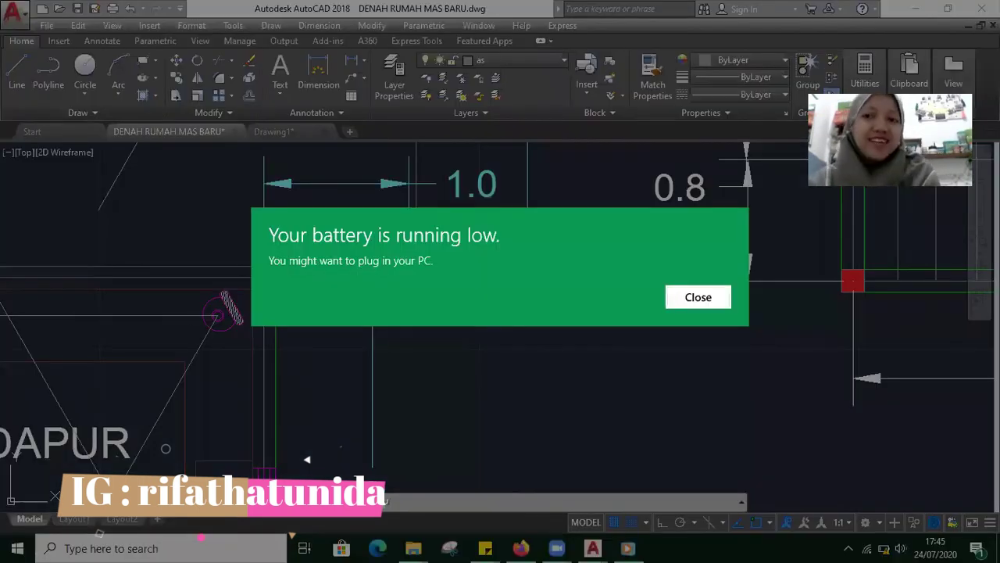
click(698, 297)
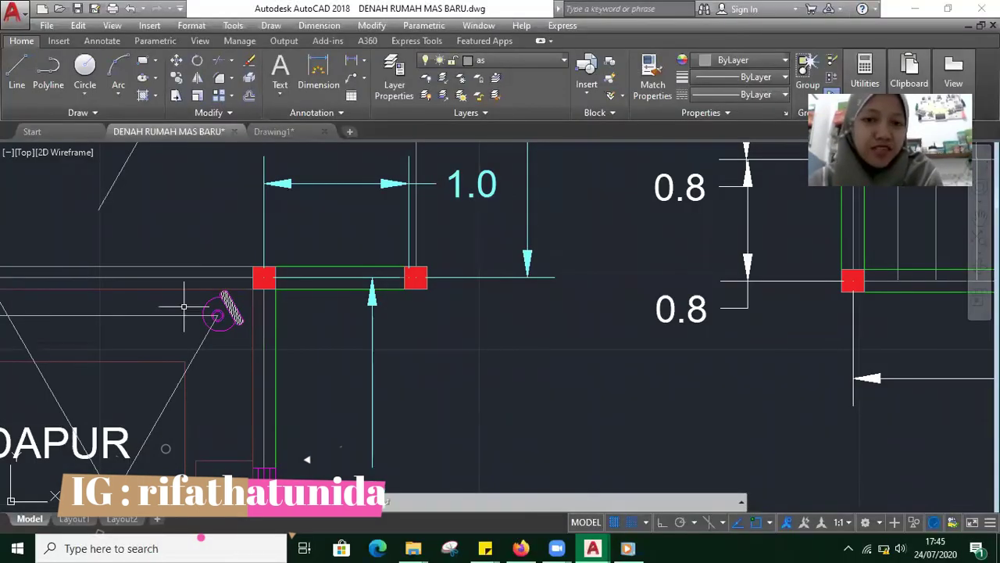
scroll(185, 306, down, 4)
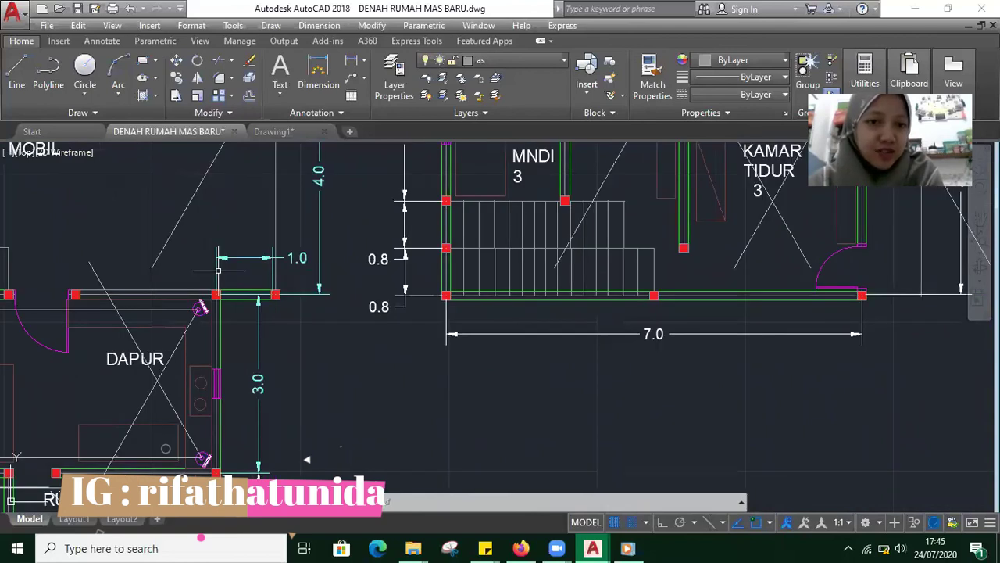
middle_drag(218, 271, 183, 403)
scroll(229, 229, down, 2)
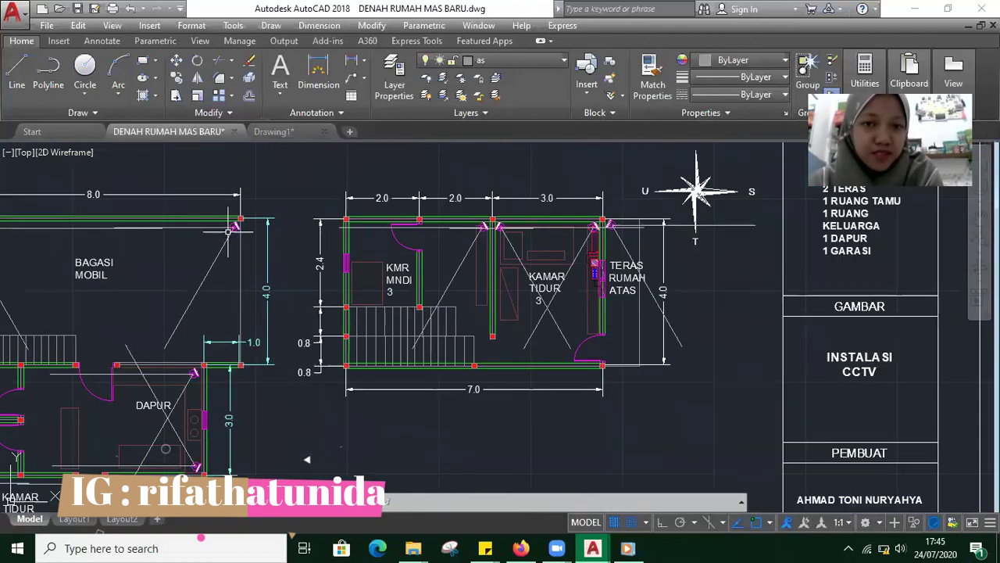
scroll(229, 229, down, 5)
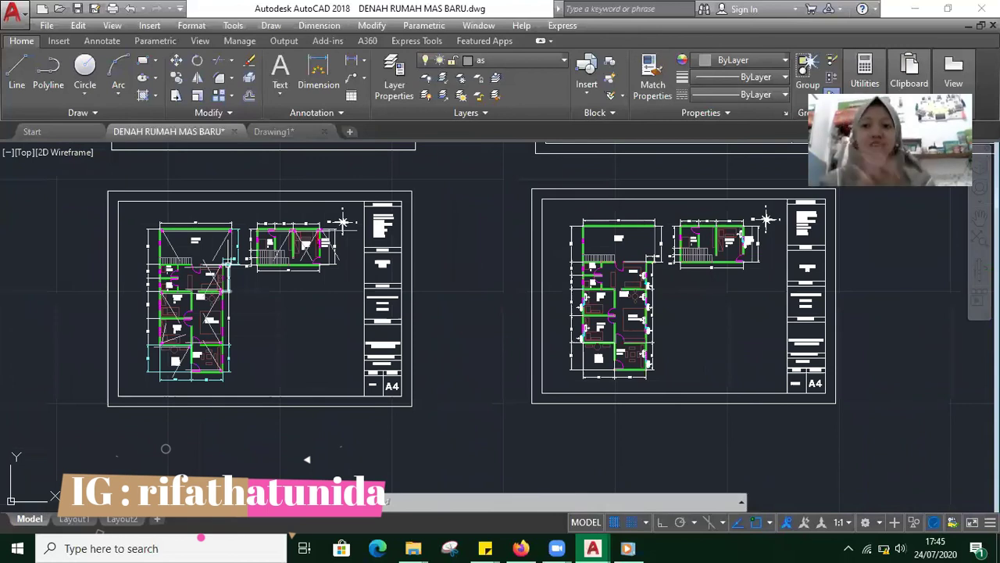
scroll(232, 262, up, 2)
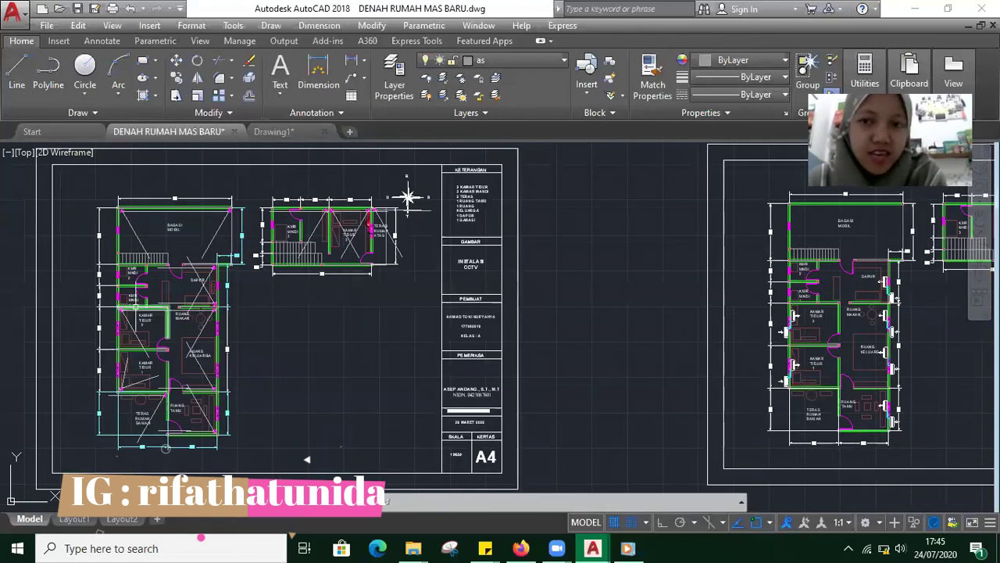
scroll(134, 308, up, 4)
- Examine the indoor and outdoor AC units along the DAPUR wall and the overall INSTALASI AC sheet
scroll(351, 313, down, 8)
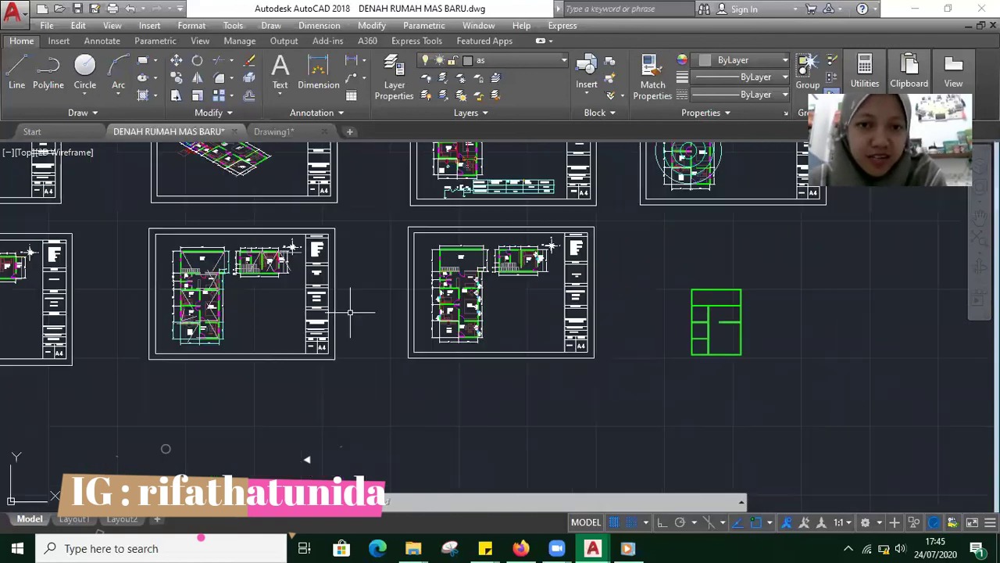
scroll(478, 277, up, 10)
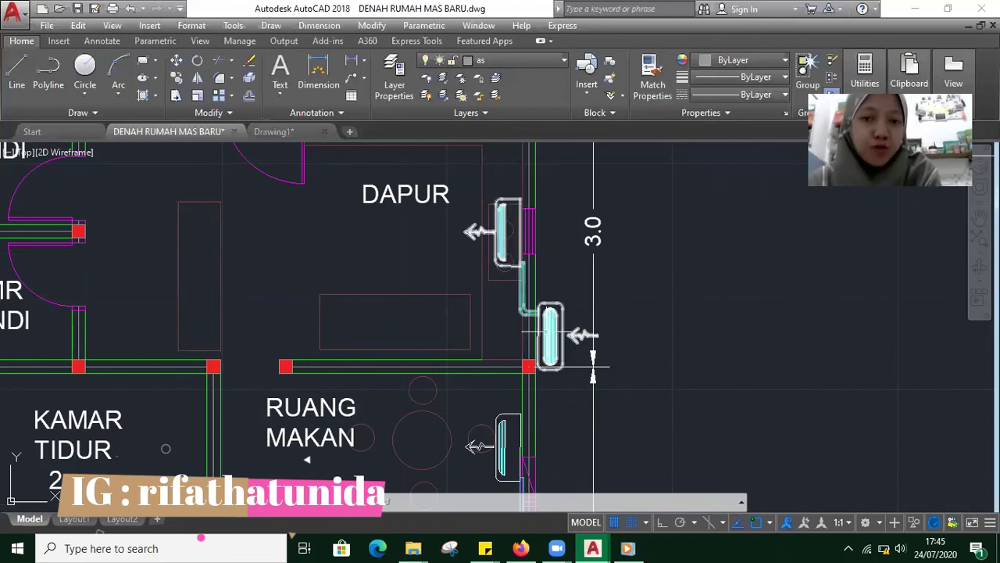
scroll(551, 332, down, 5)
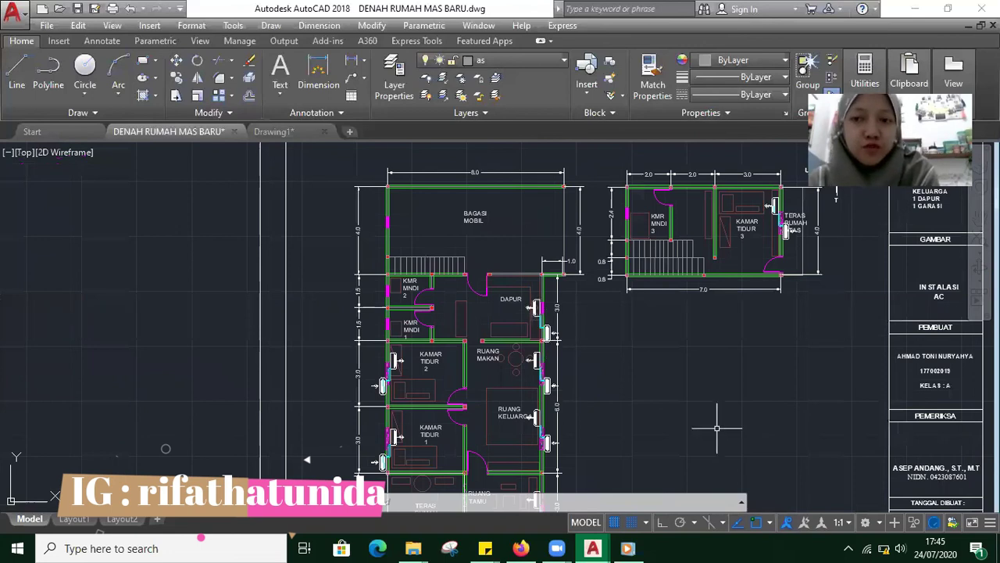
- Examine the wiring table and the properties of the largest coverage circle around the ground floor plan on the neighbouring sheet
scroll(716, 428, down, 5)
scroll(832, 378, up, 7)
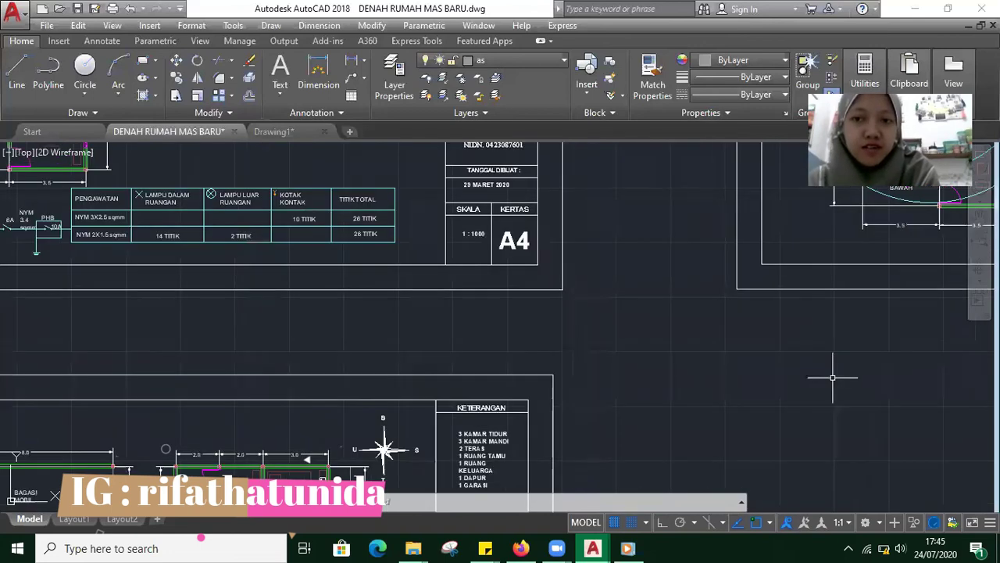
scroll(571, 217, down, 6)
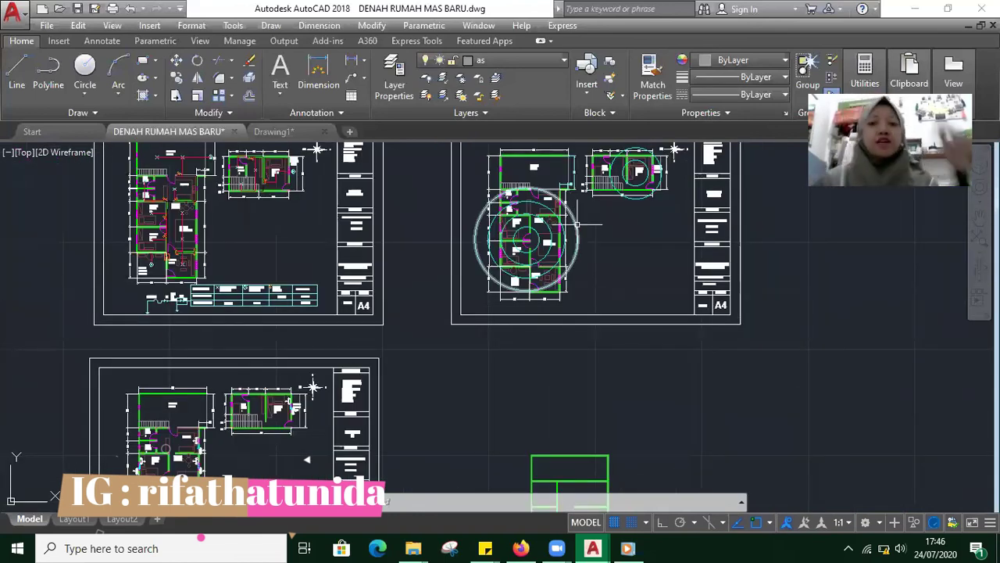
mouse_move(577, 223)
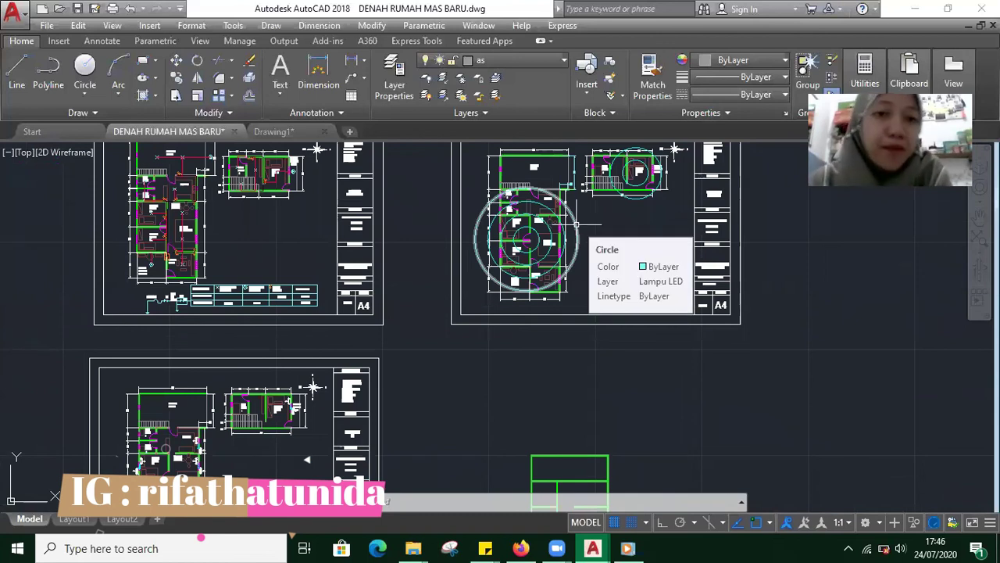
scroll(500, 373, down, 2)
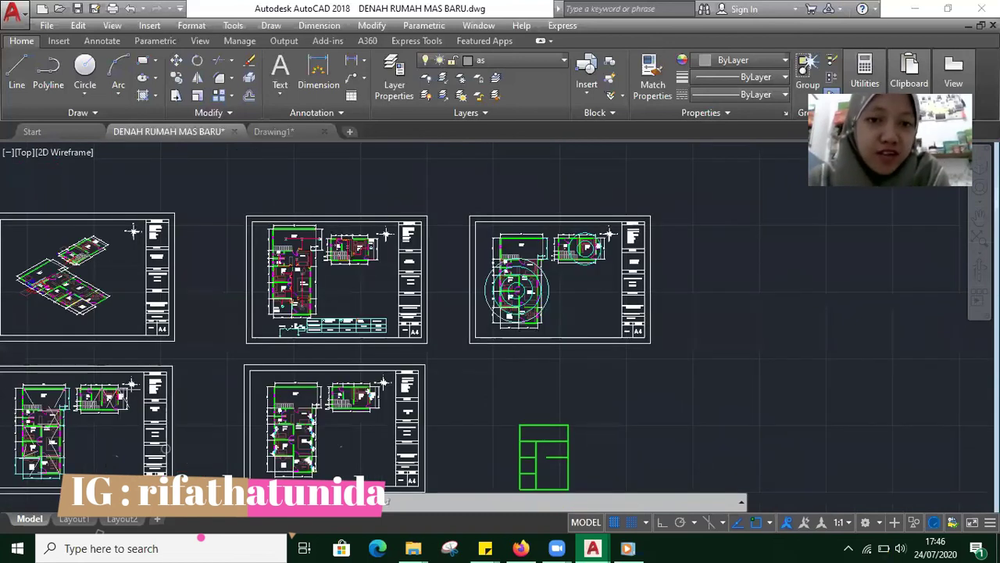
- Examine the lamp points, sockets and wiring lines on both floors of the electrical installation sheet, and the overall arrangement of all sheets
scroll(251, 260, up, 4)
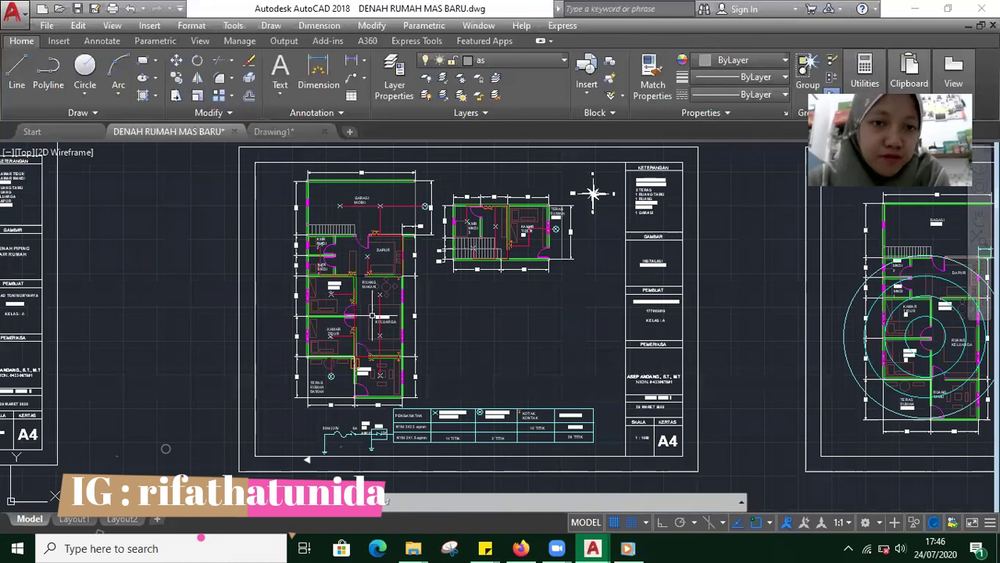
scroll(373, 315, up, 5)
scroll(391, 279, down, 3)
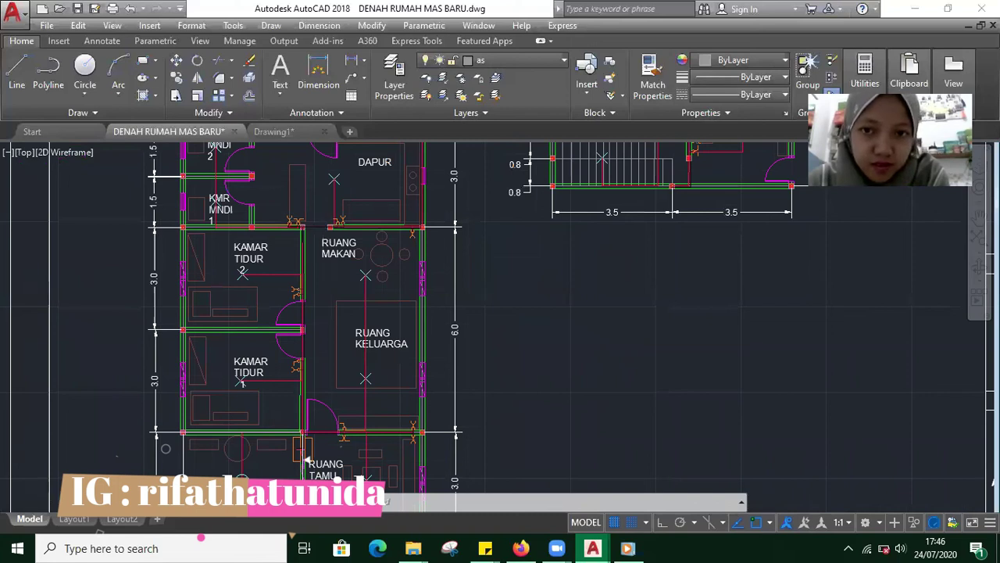
scroll(582, 289, down, 5)
scroll(582, 289, up, 5)
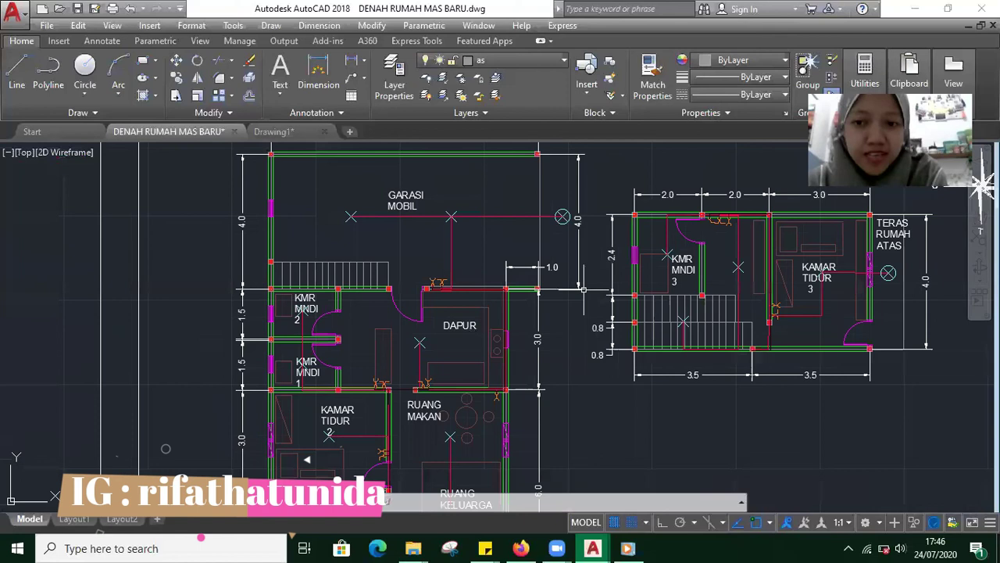
scroll(582, 289, down, 4)
scroll(573, 292, down, 4)
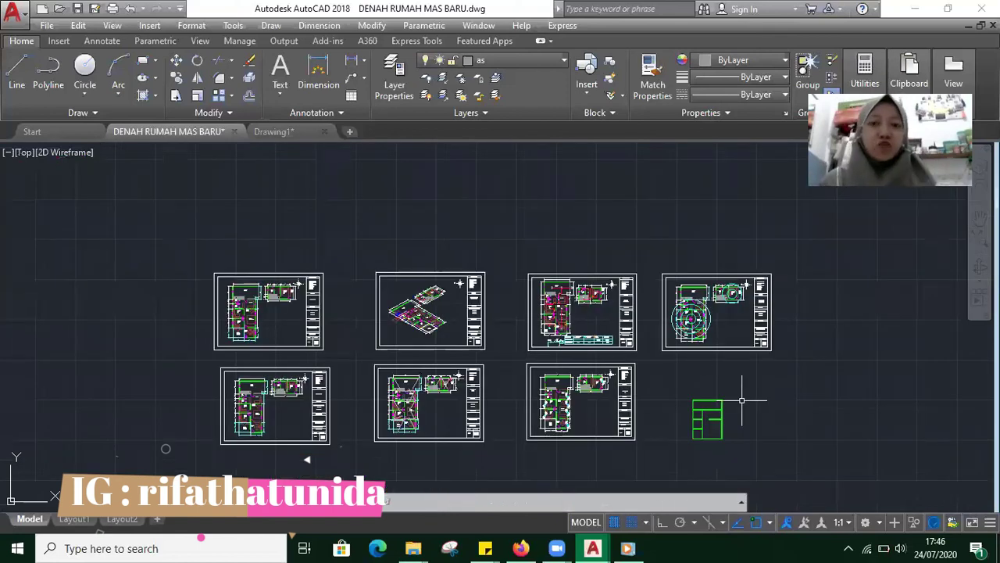
middle_drag(742, 400, 746, 346)
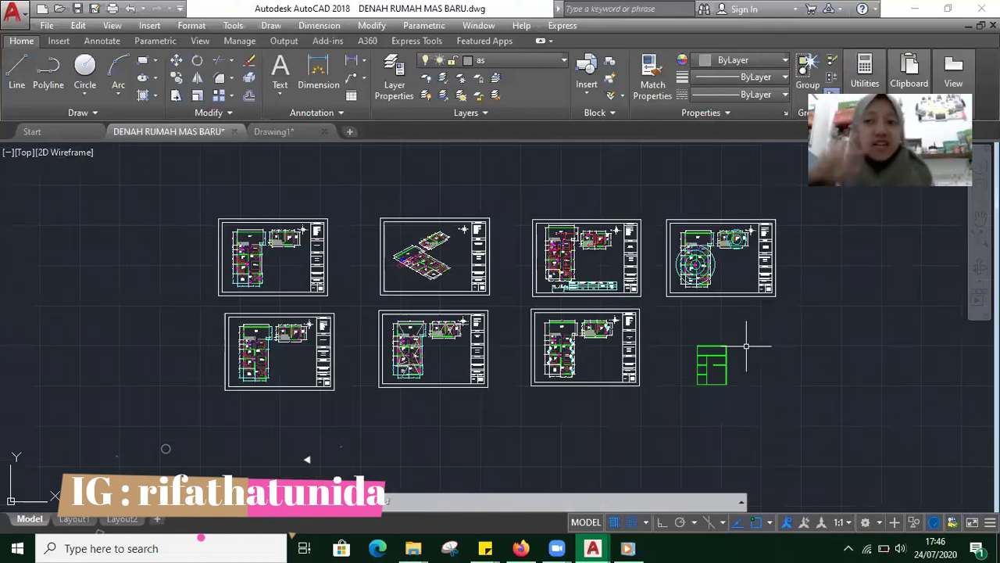